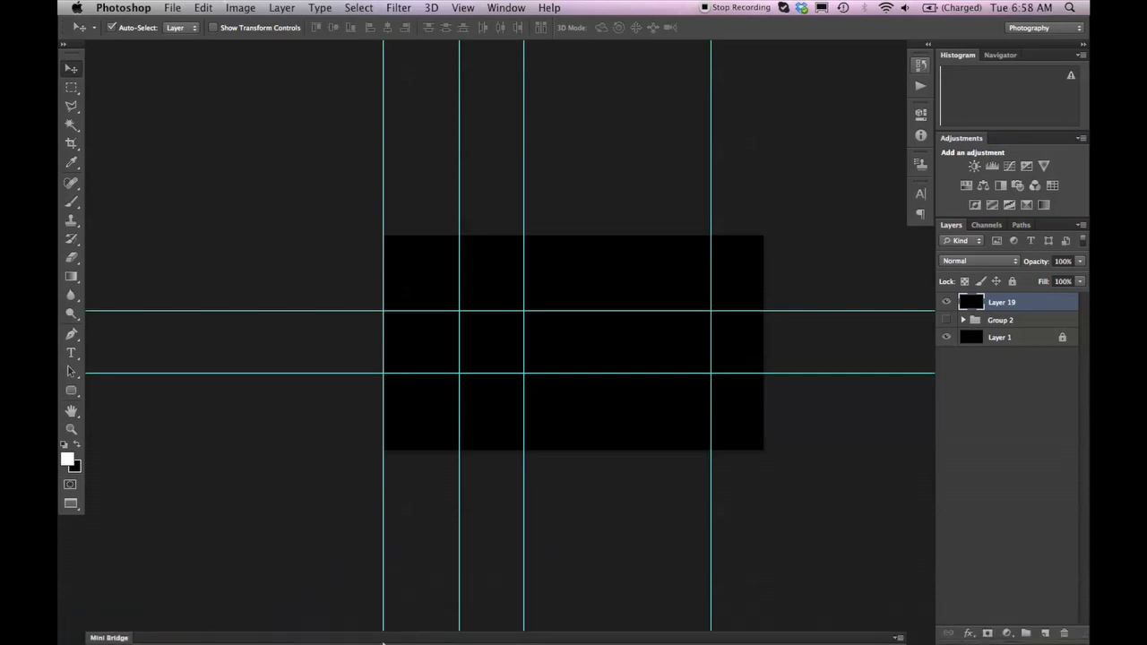
Step: Switch to Google Chrome and open google.com in a new browser tab
mouse_move(377, 618)
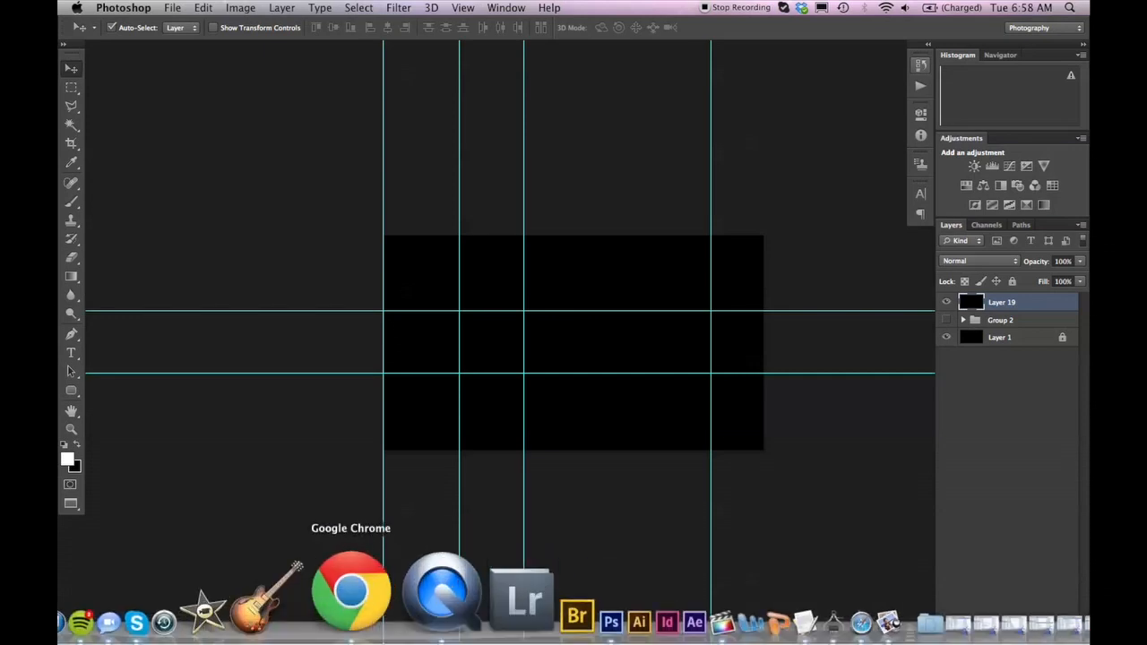
click(376, 599)
drag(610, 56, 652, 62)
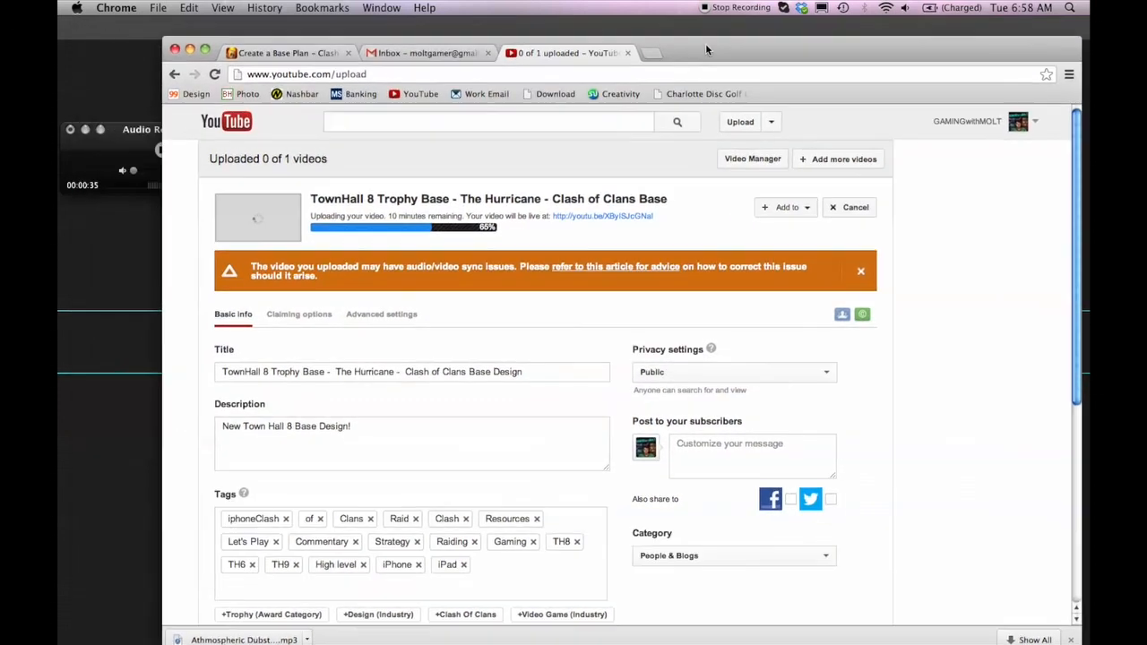
click(423, 54)
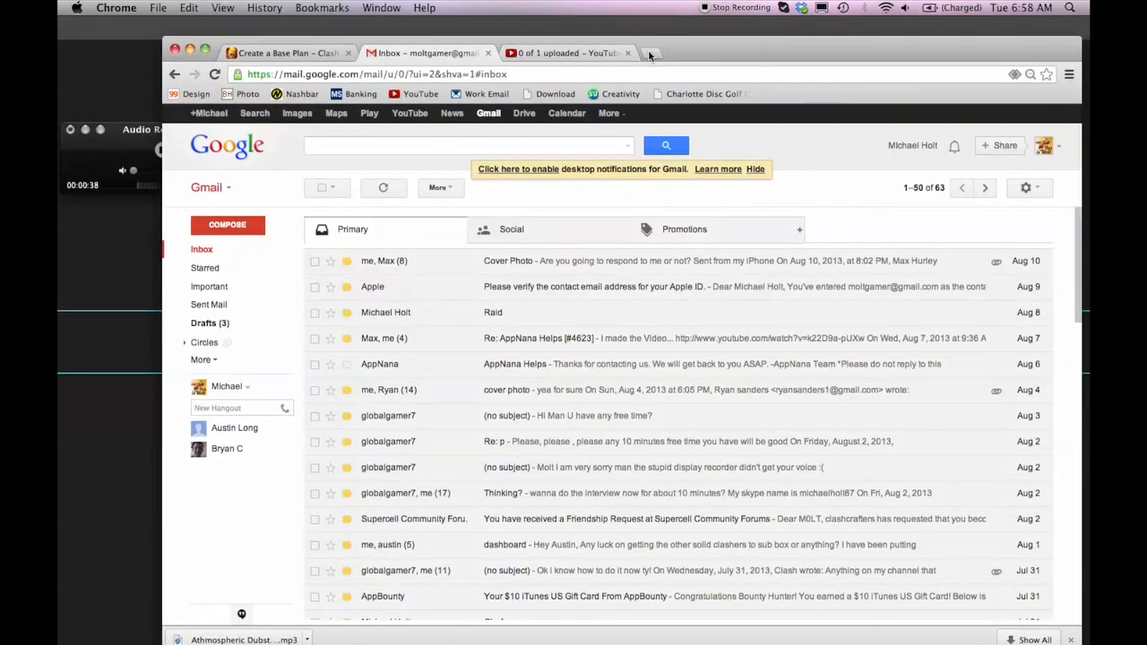
key(super+t)
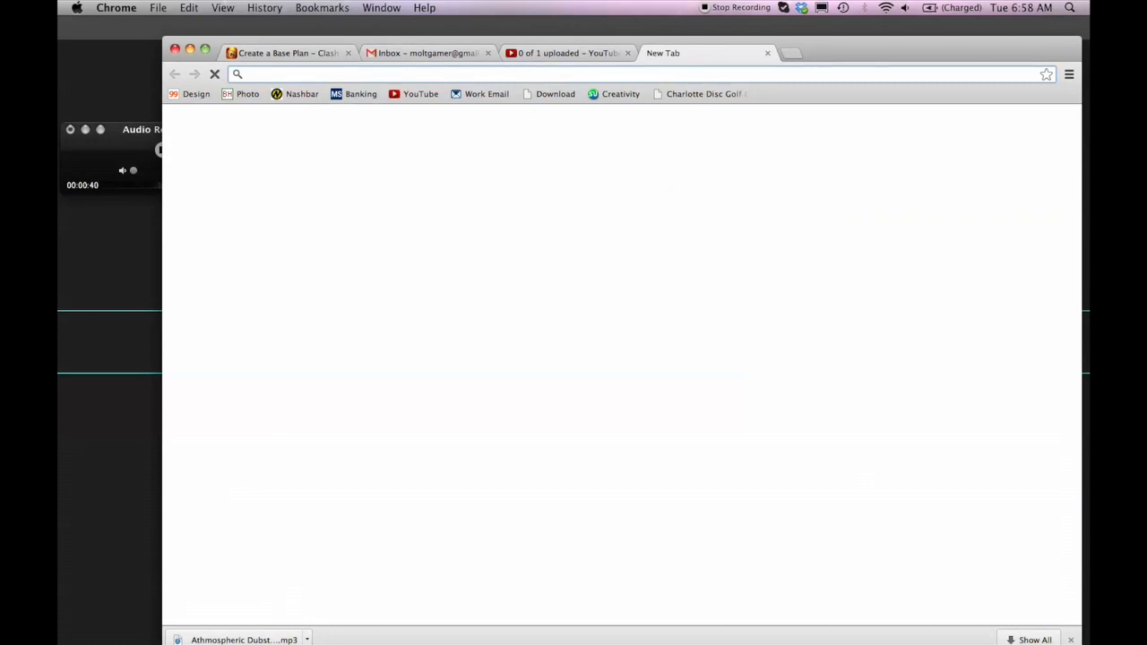
text(google.com)
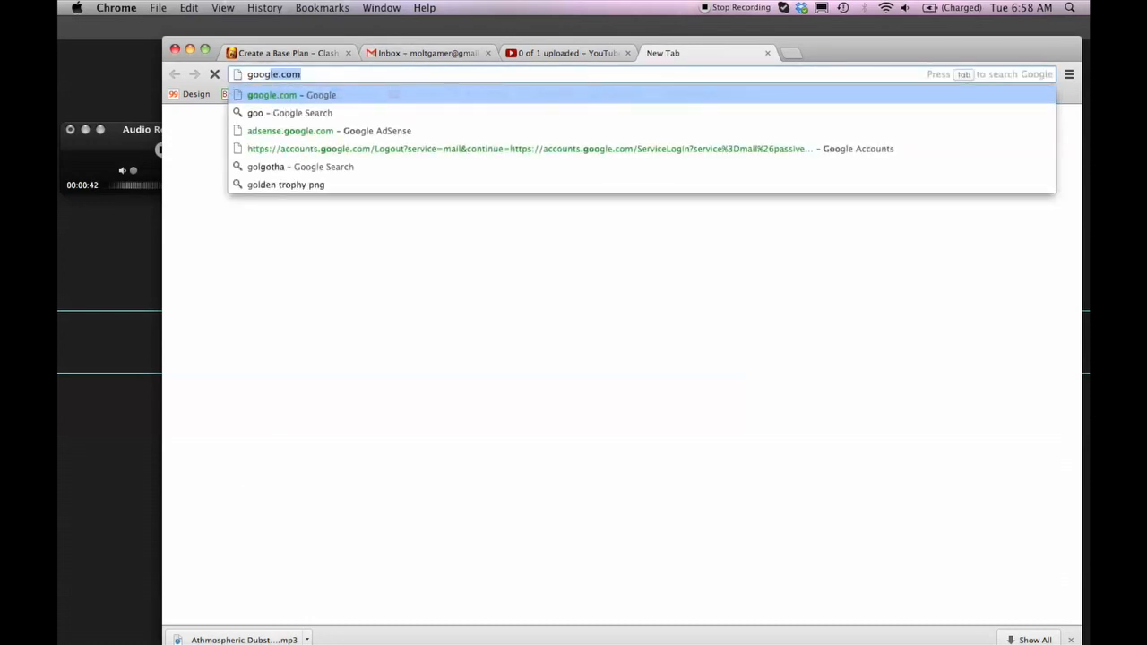
key(Return)
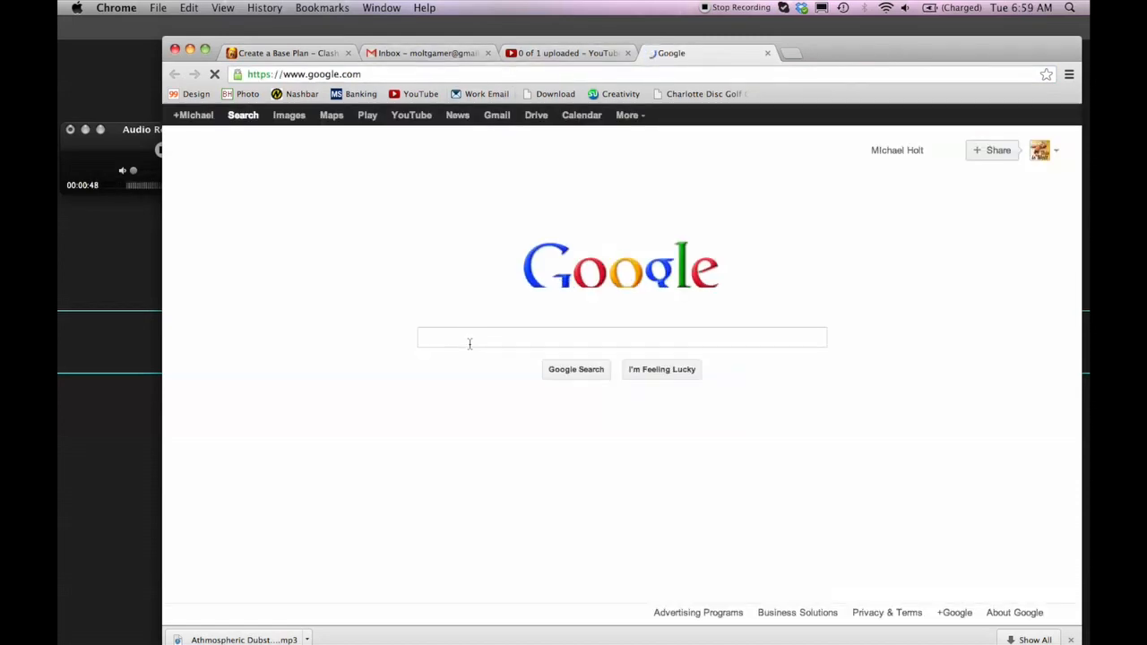
Step: Go to wallpaperswide.com in the new tab and reposition the browser window
click(381, 73)
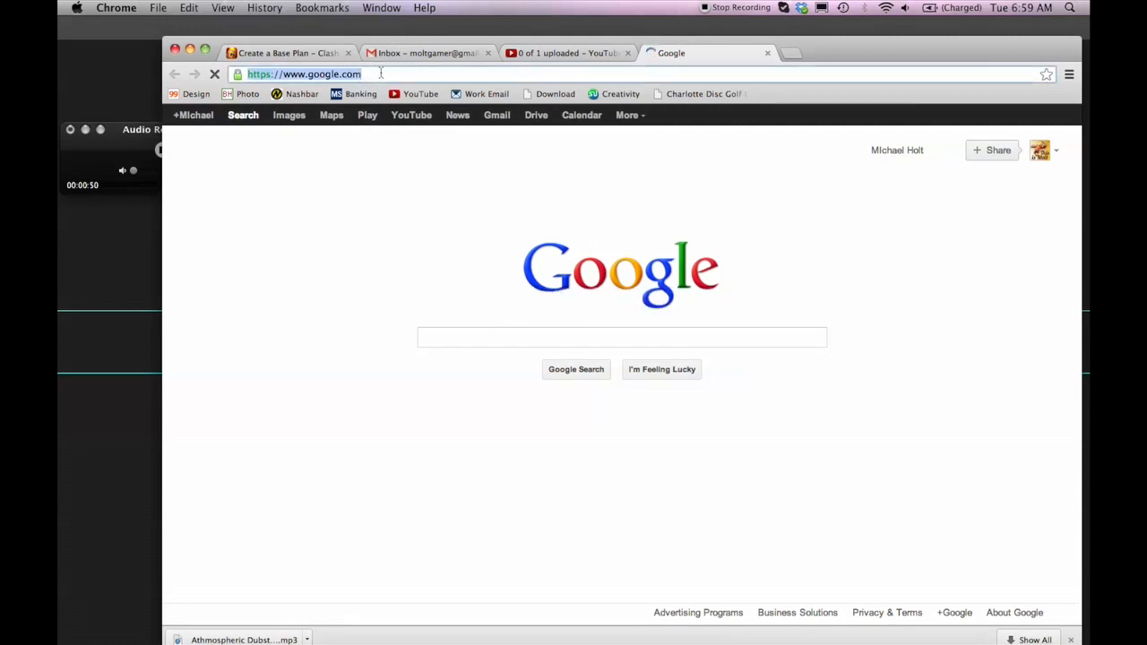
text(wallpaperswide.com)
key(Return)
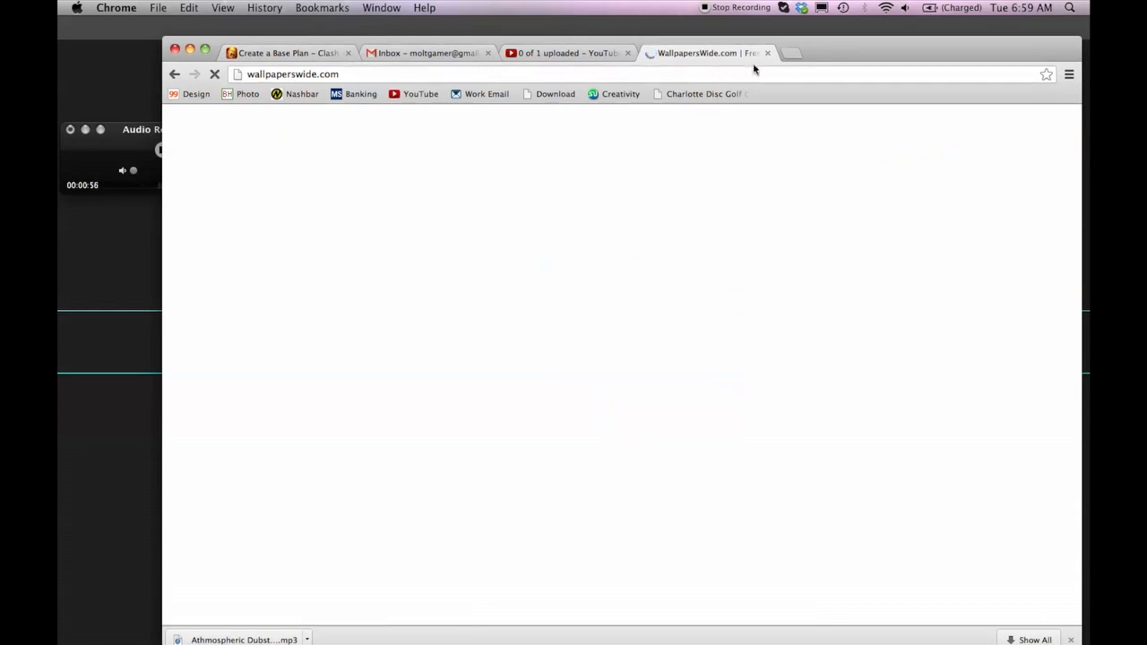
drag(853, 54, 802, 43)
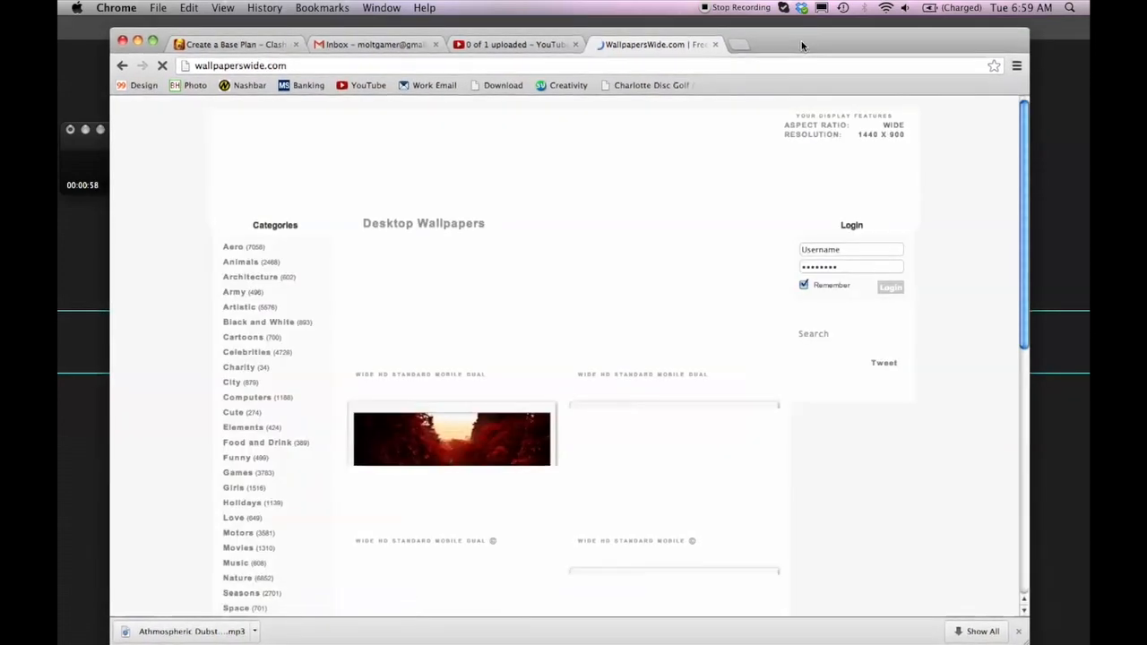
Step: Browse the Auroras subcategory of the Aero wallpapers and open the Blue Aurora wallpaper's page
click(232, 250)
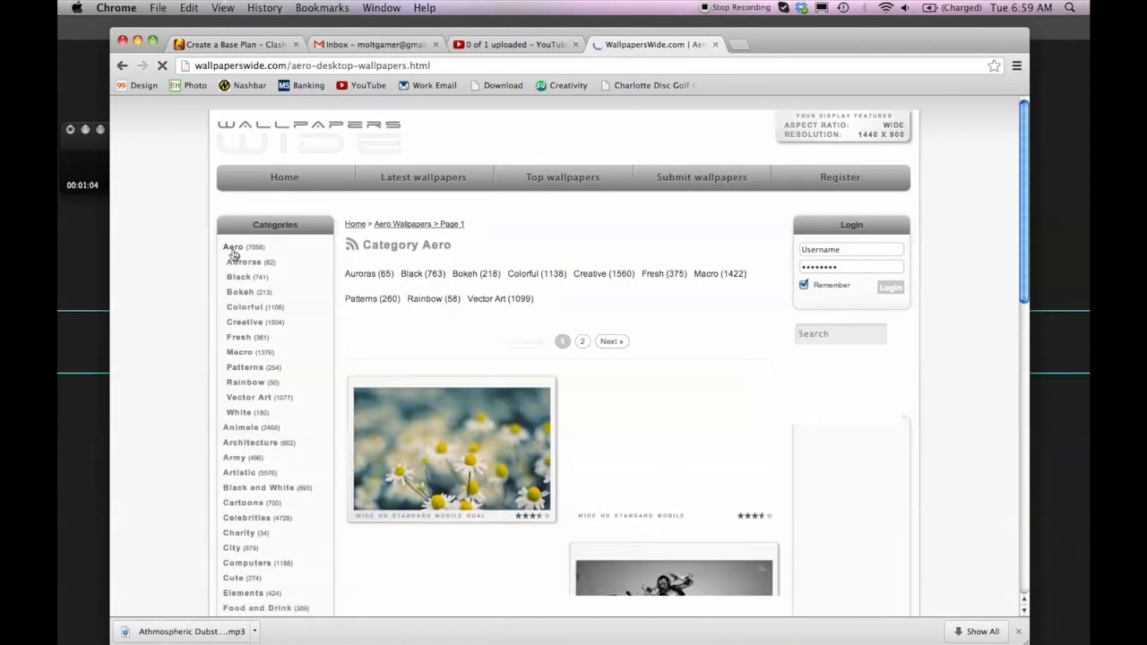
click(232, 251)
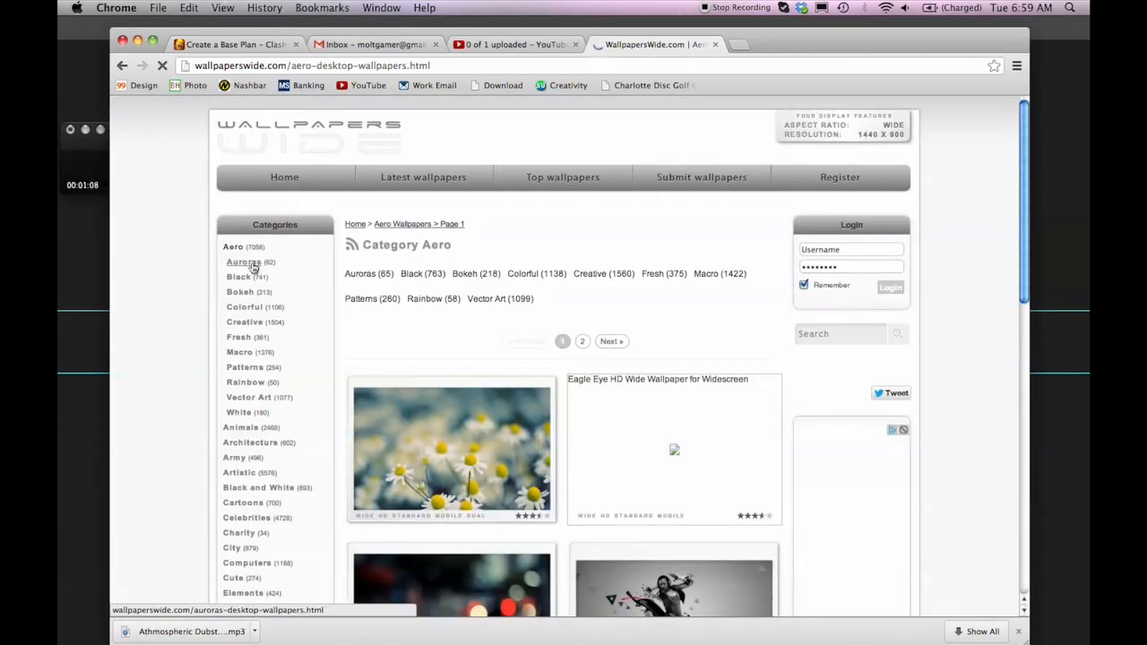
click(254, 264)
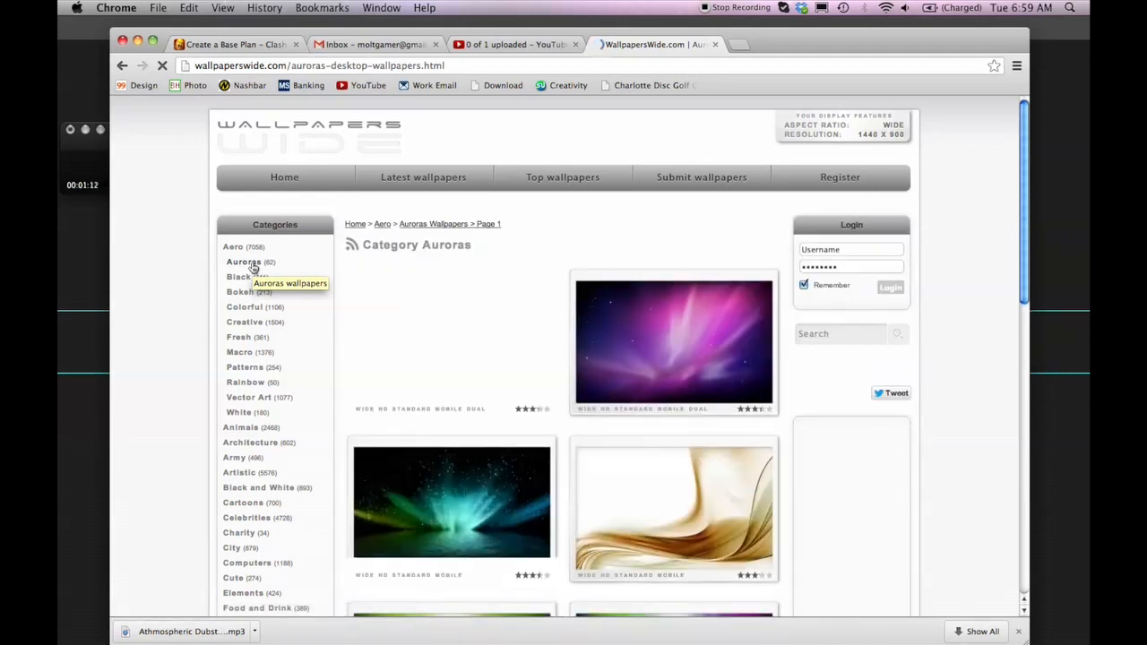
scroll(536, 339, down, 4)
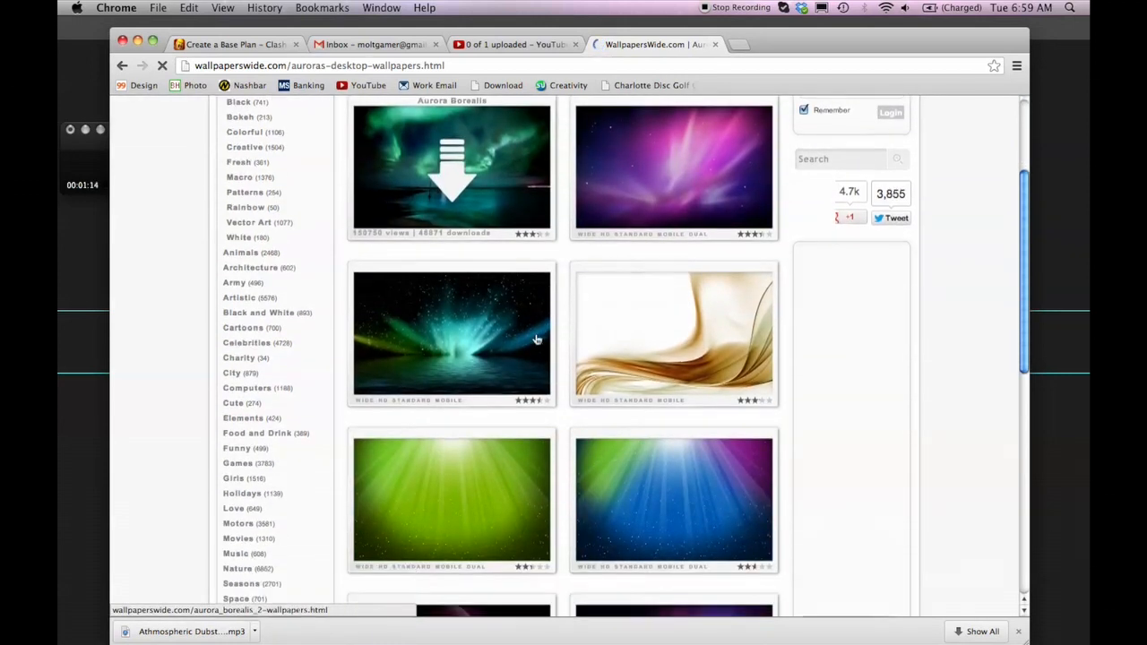
scroll(536, 339, down, 12)
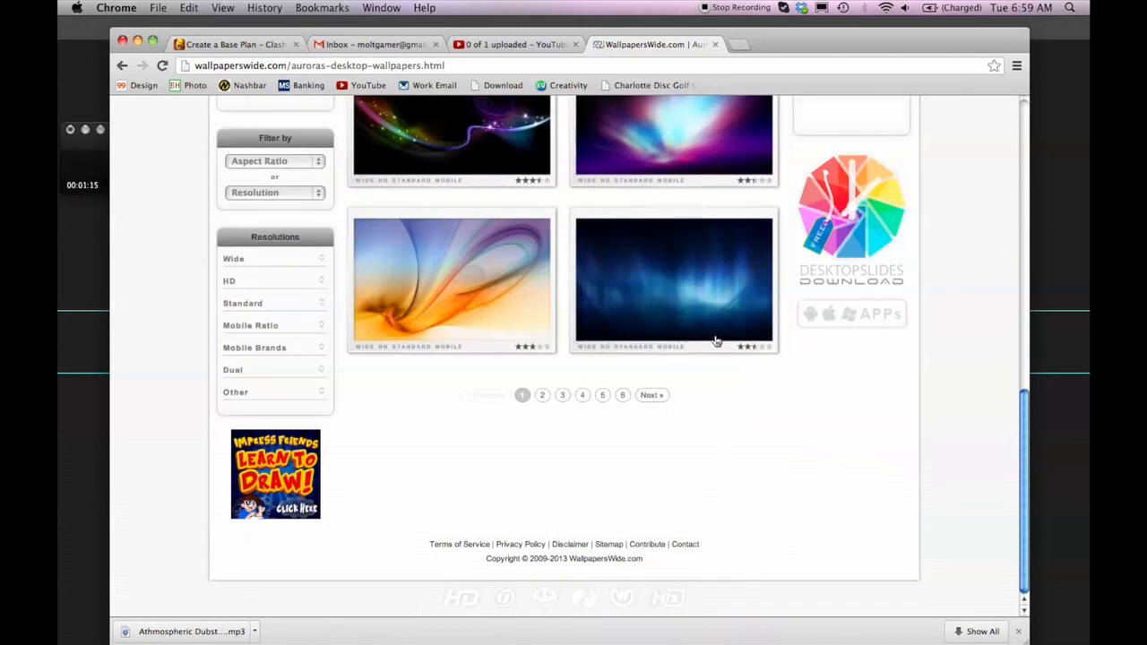
click(716, 339)
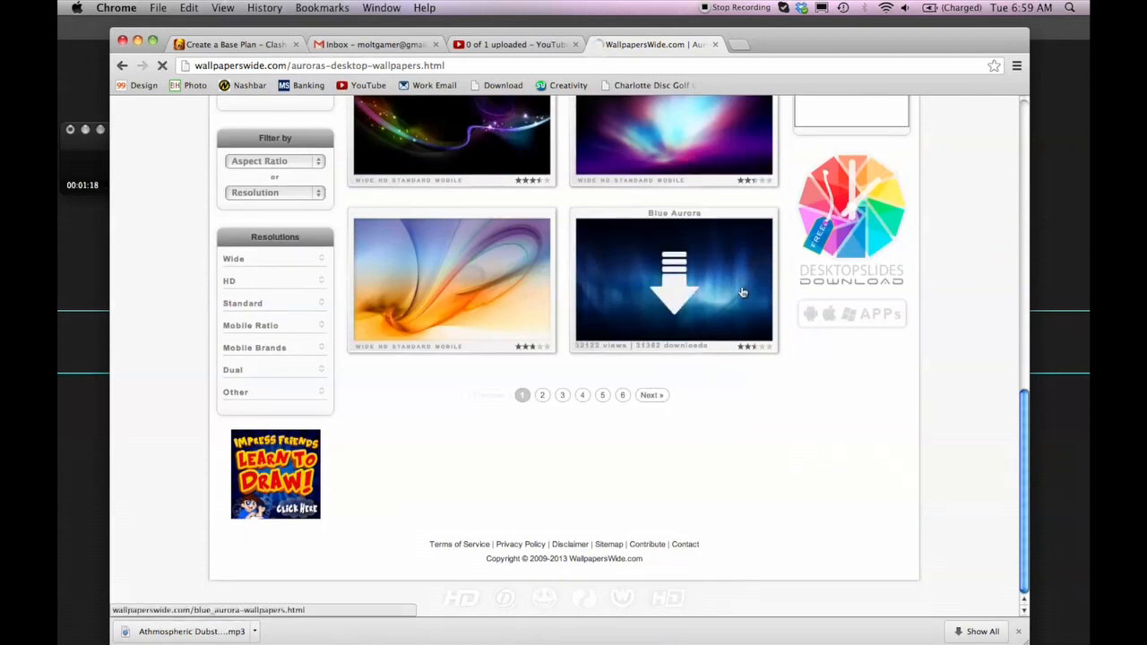
Step: Download the Blue Aurora wallpaper in the standard 4:3 size 1920x1440 and minimize the browser window
drag(783, 47, 856, 43)
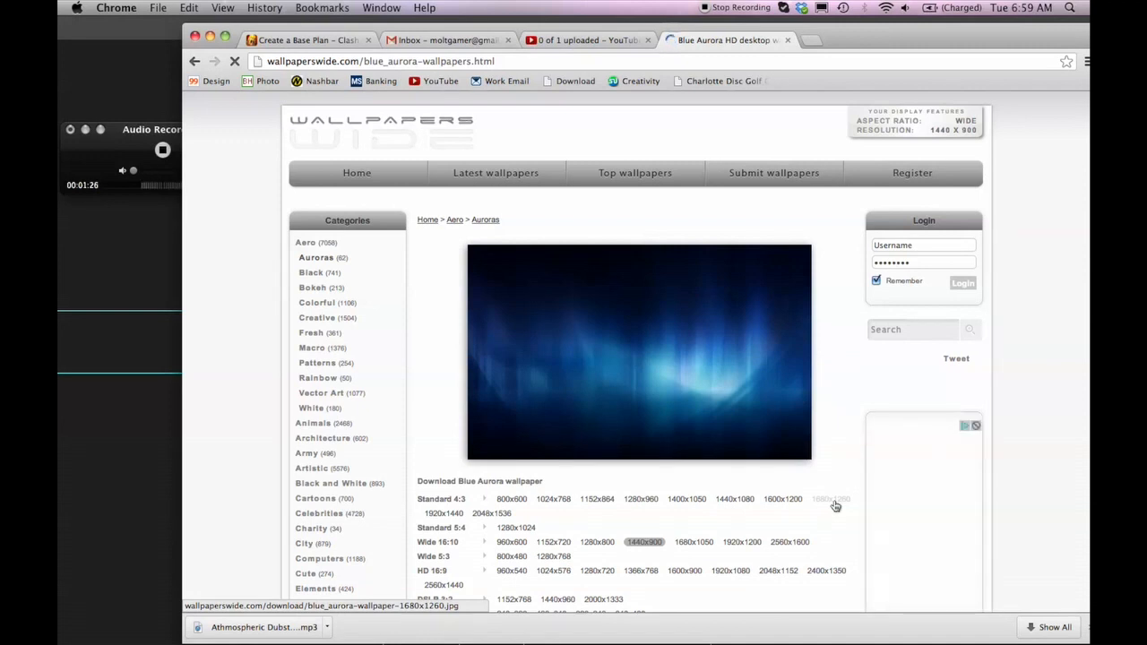
click(449, 517)
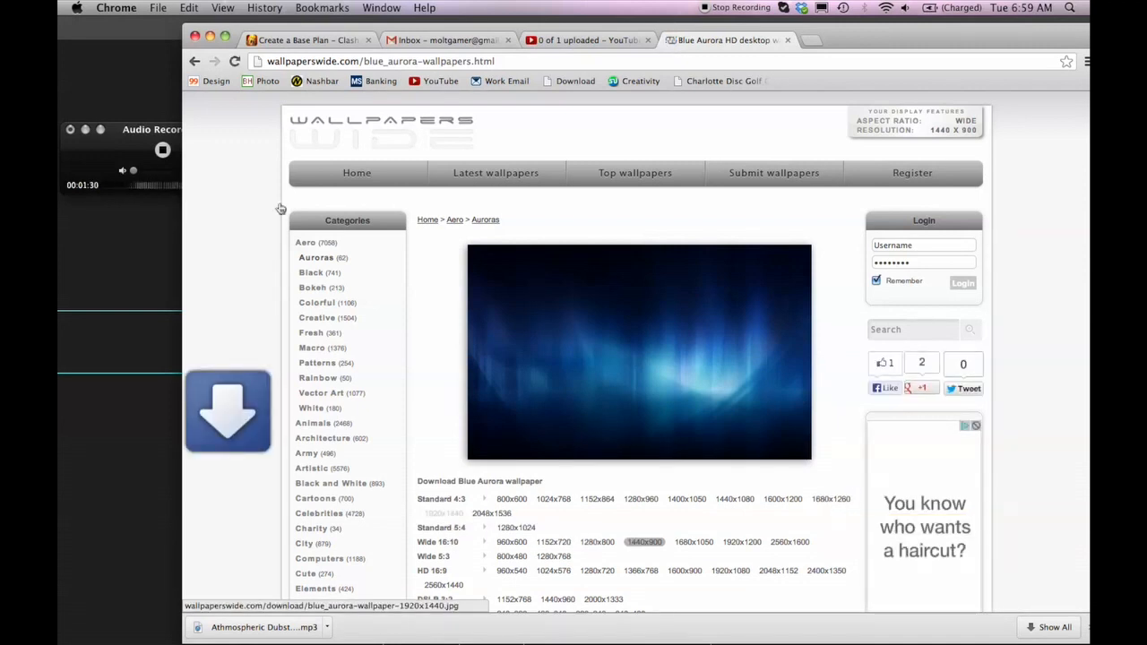
click(209, 40)
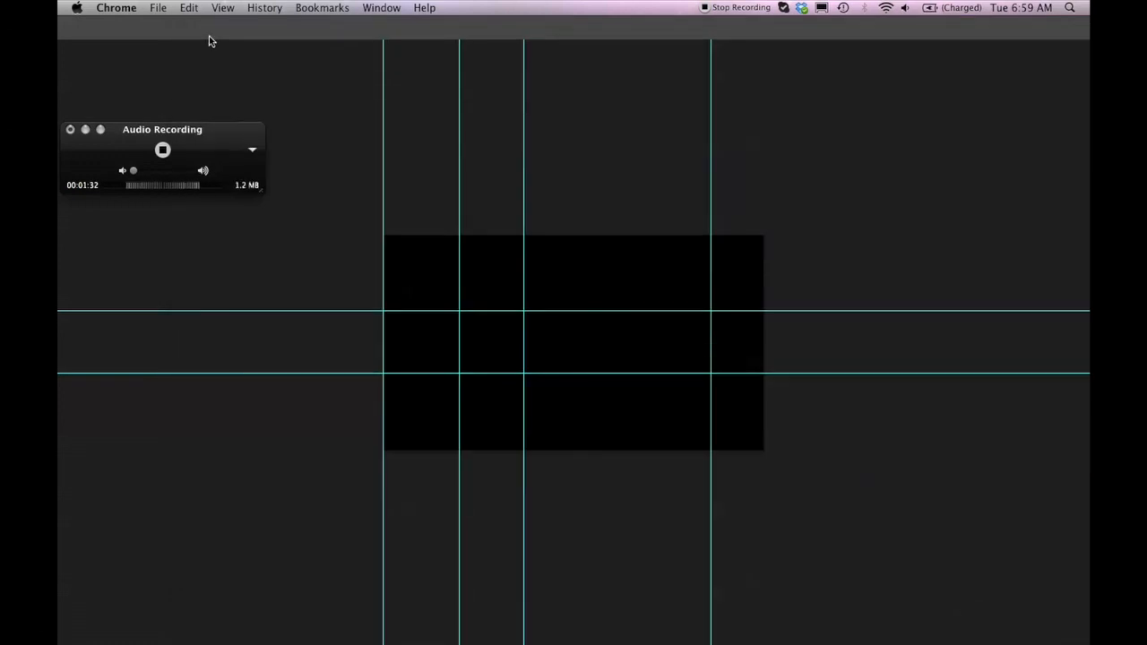
Step: In Photoshop, place blue_aurora-wallpaper-1920x1440.jpg from the Downloads folder and scale it to about 110.7% so it covers the full canvas width
click(419, 104)
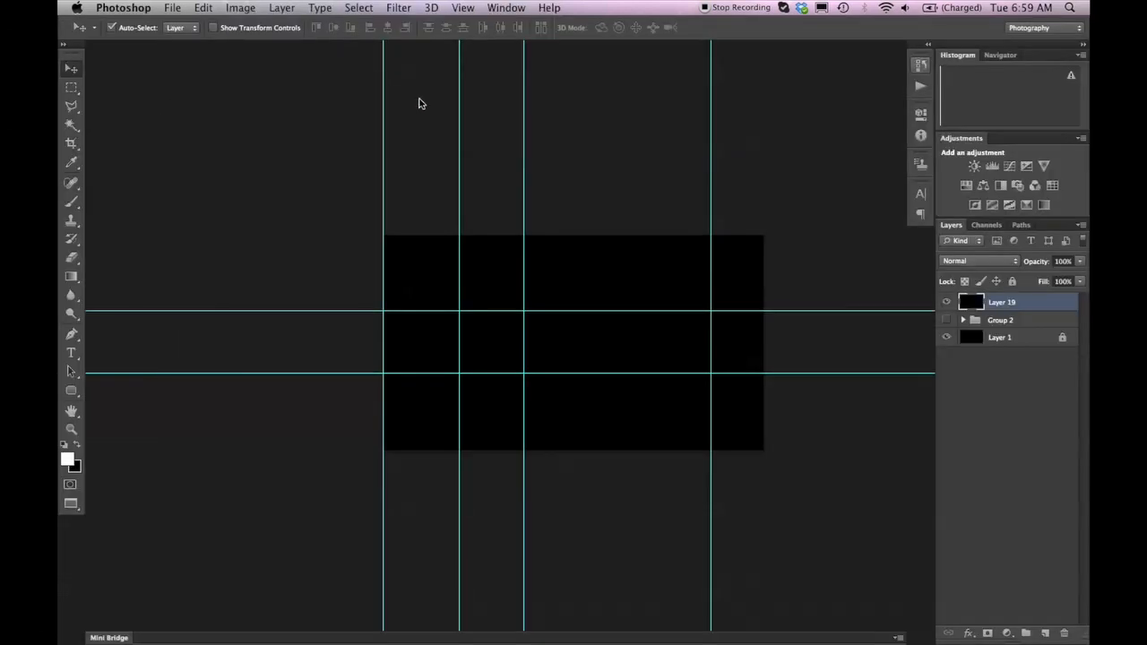
click(171, 11)
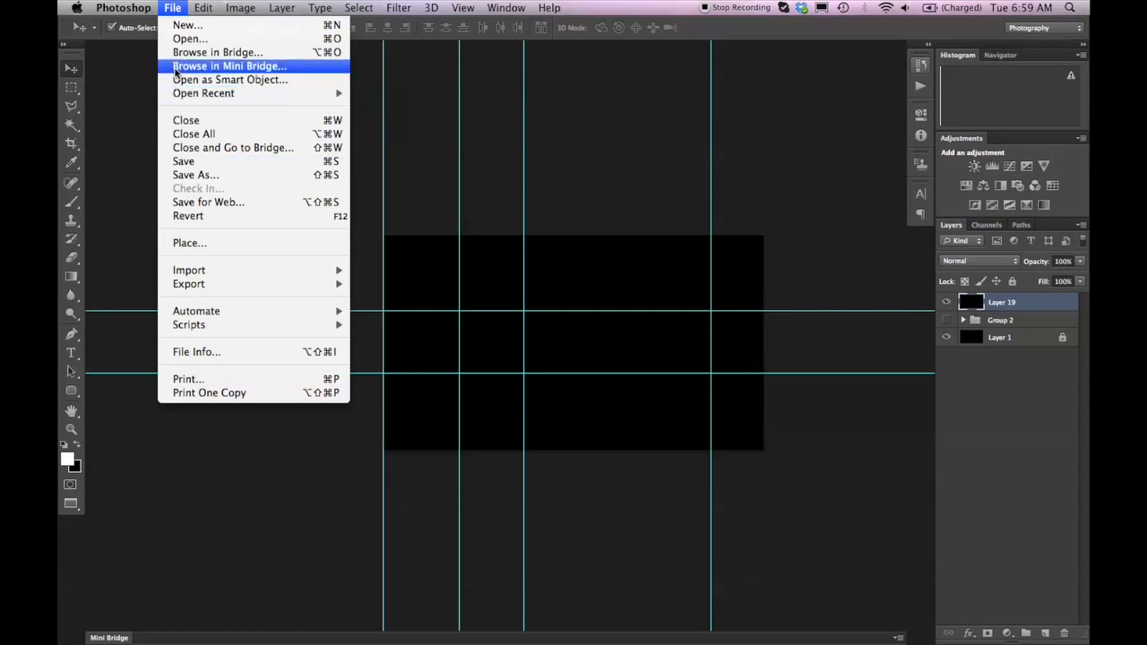
click(167, 243)
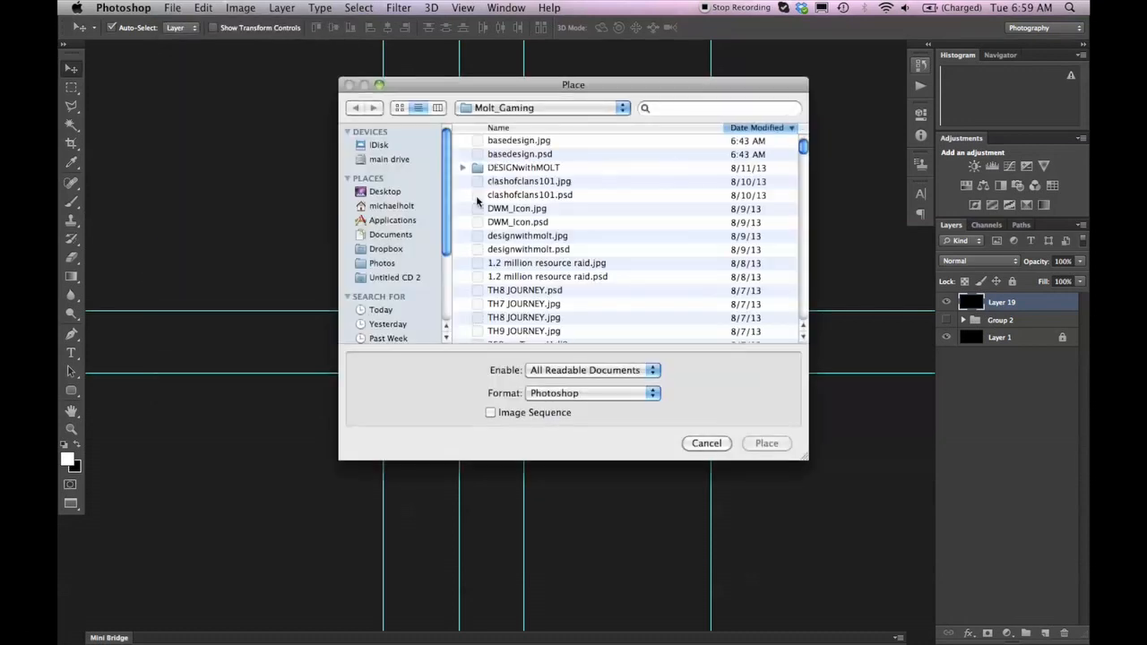
click(387, 207)
double_click(521, 142)
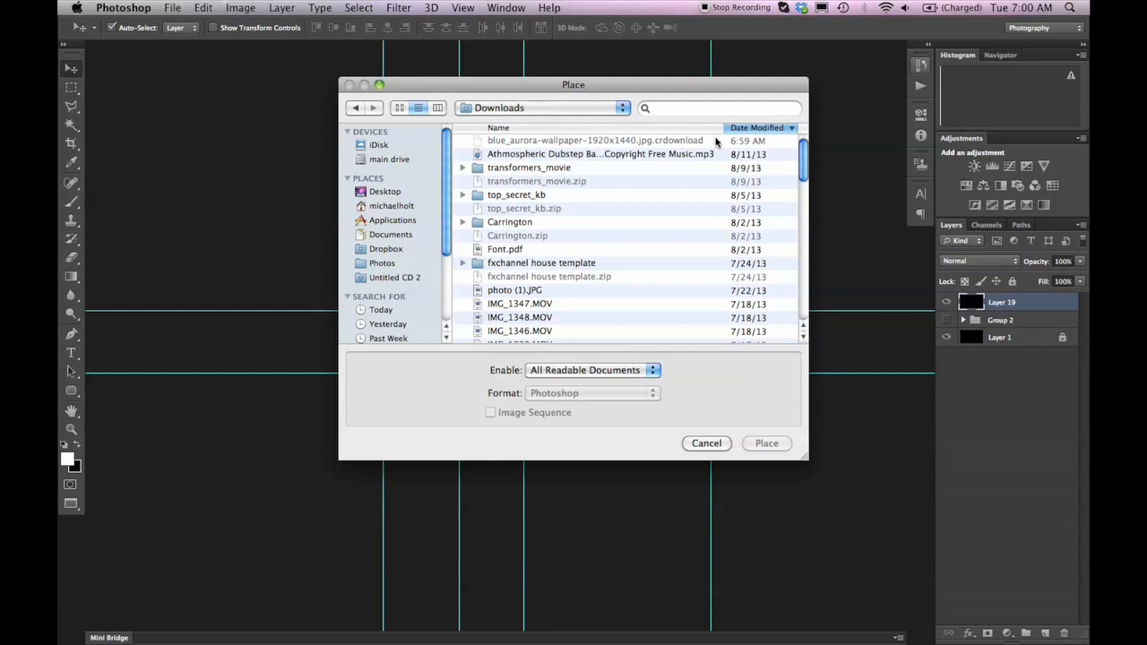
drag(685, 85, 786, 85)
click(645, 147)
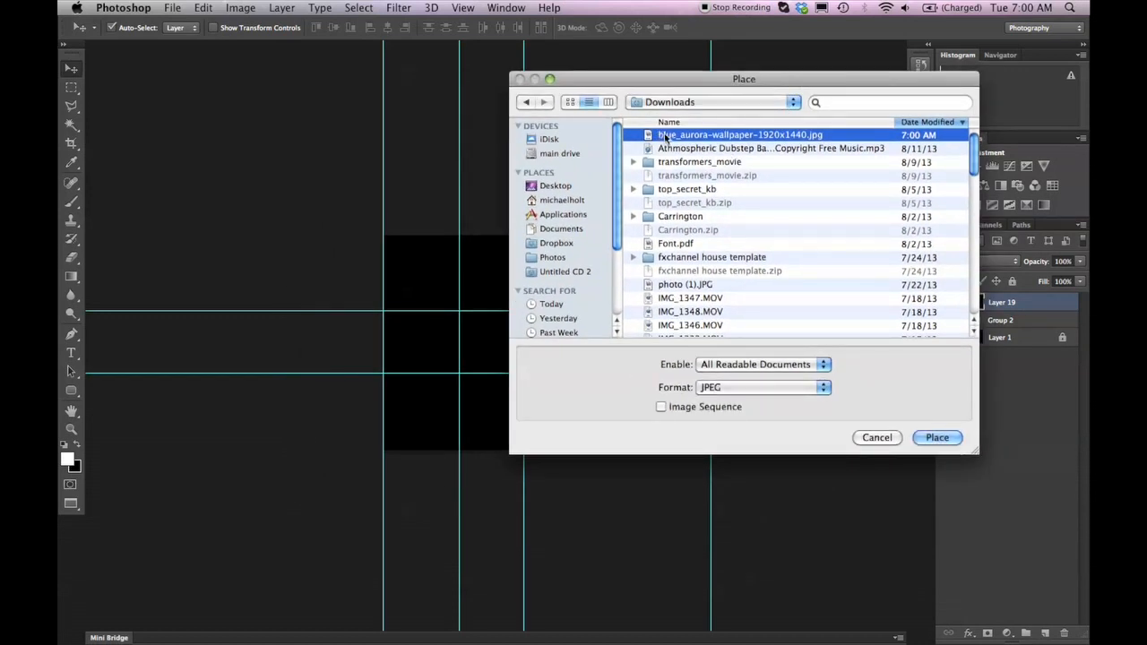
click(937, 439)
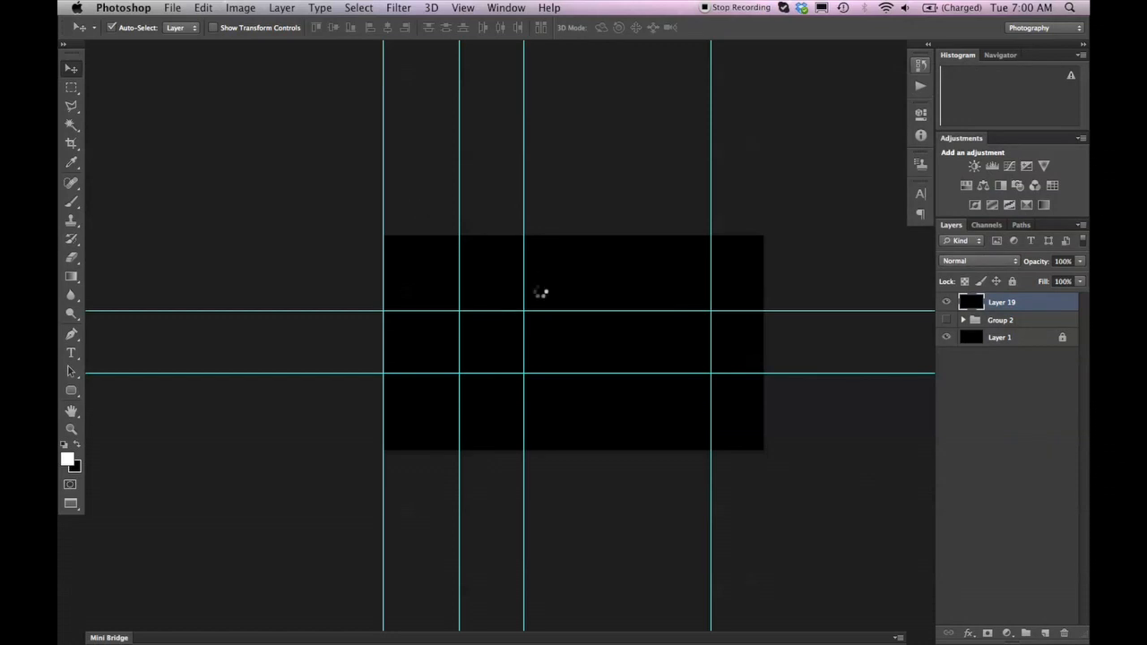
drag(716, 235, 765, 198)
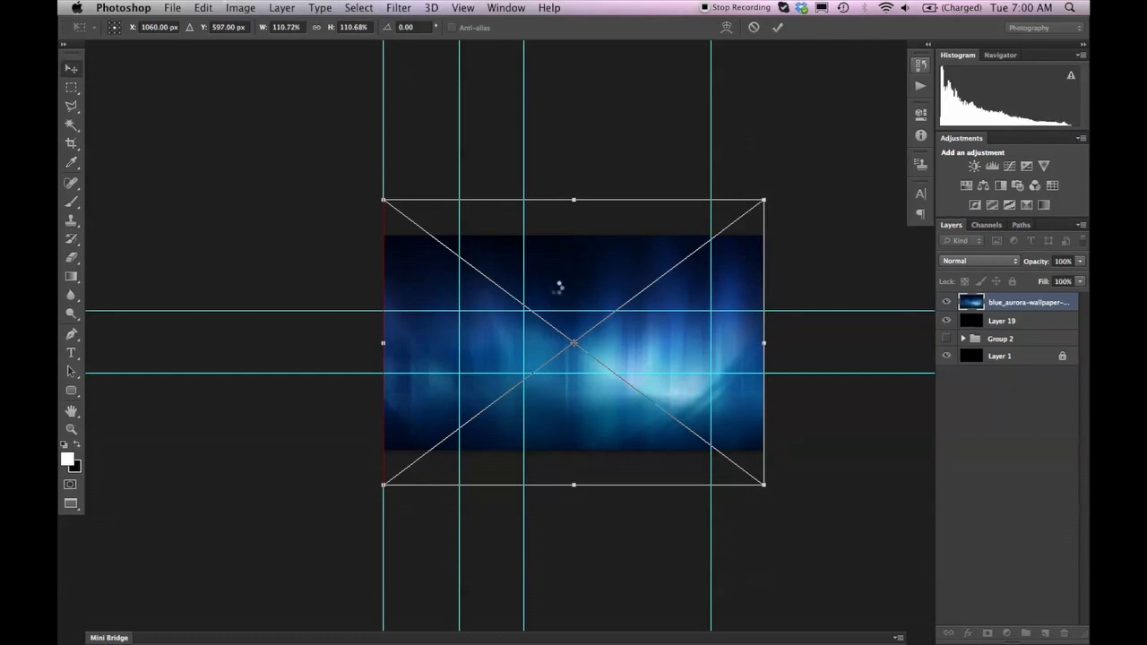
key(Return)
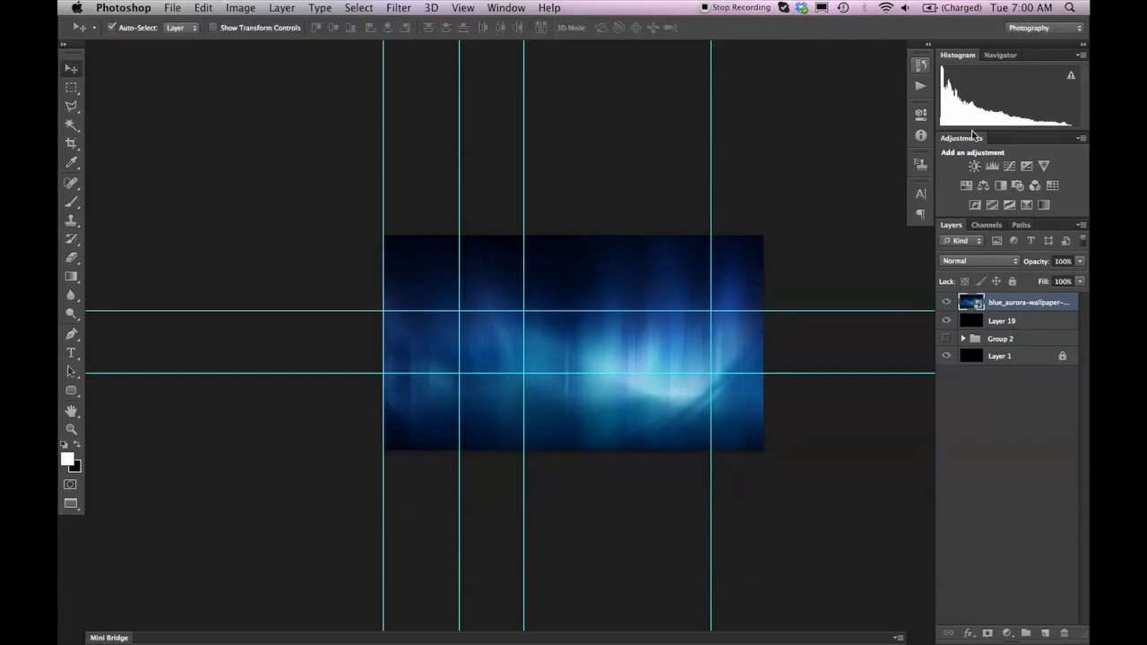
Step: Choose the Photography workspace
click(1036, 29)
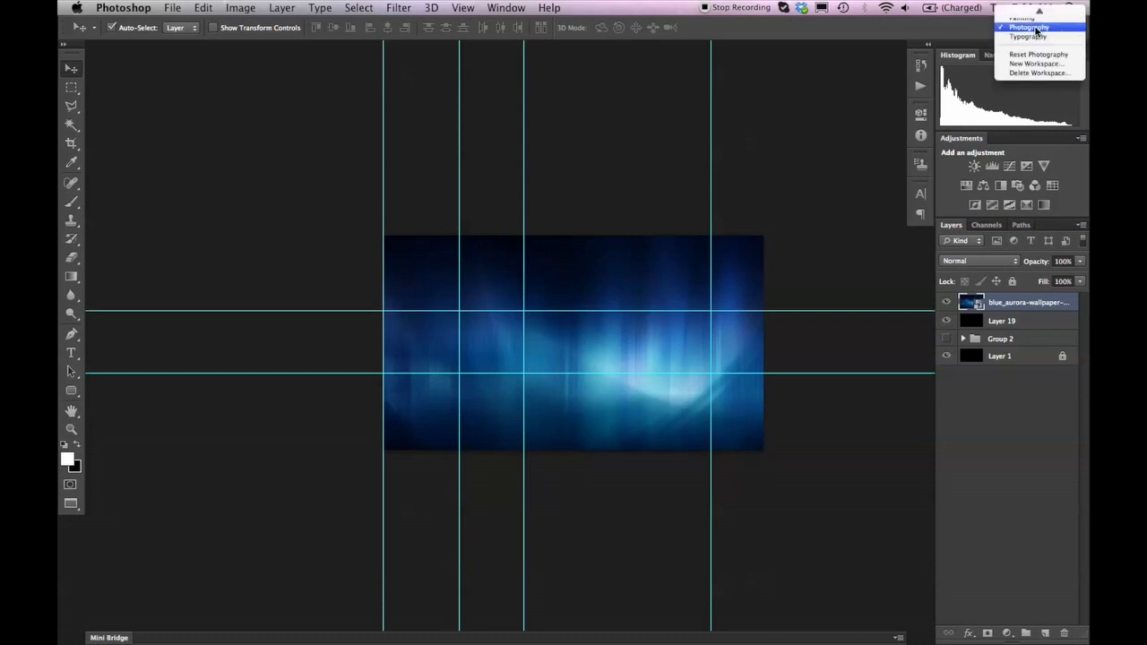
mouse_move(1041, 5)
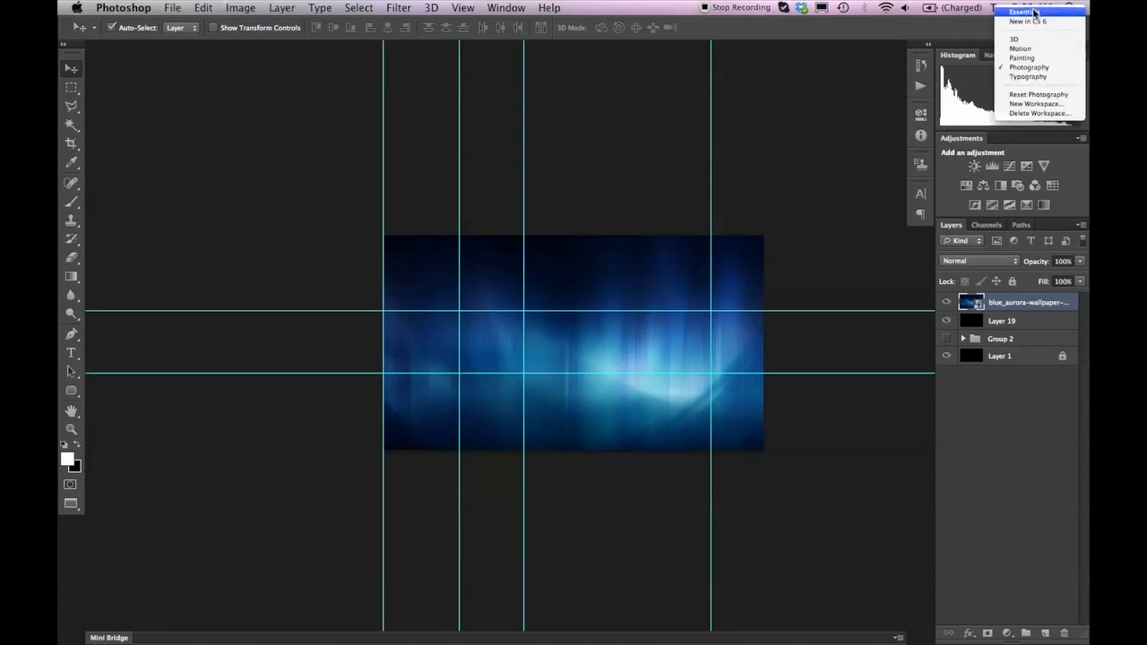
click(1053, 69)
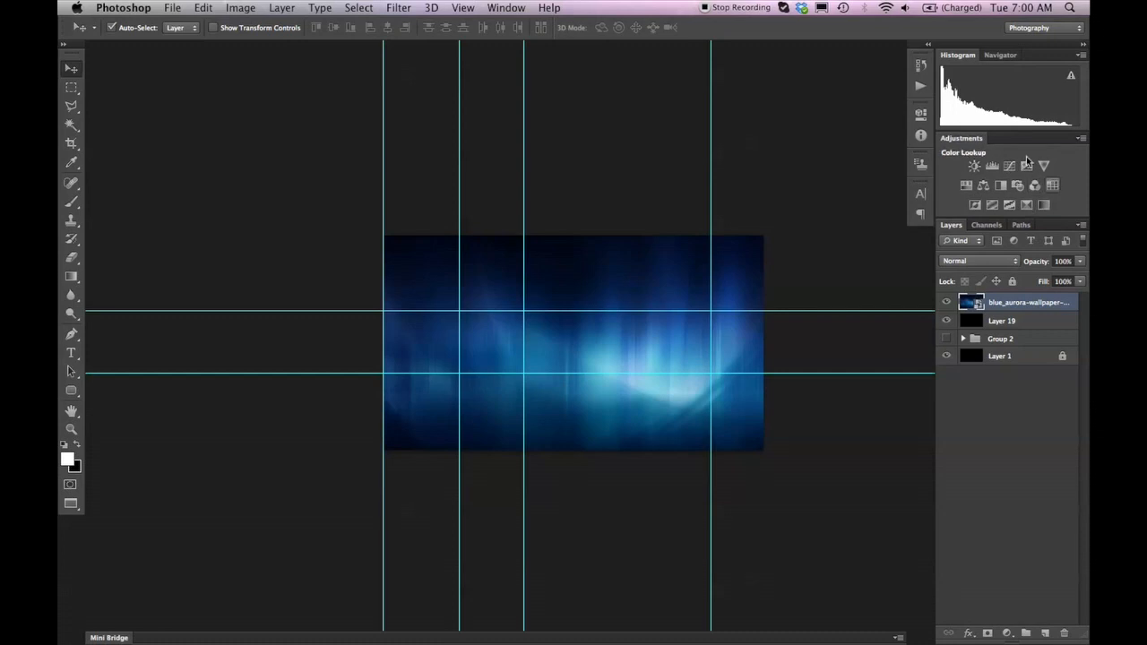
Step: Add a Hue/Saturation adjustment layer above the wallpaper with Colorize enabled, saturation 50 and hue about 167 for a teal tint
click(967, 187)
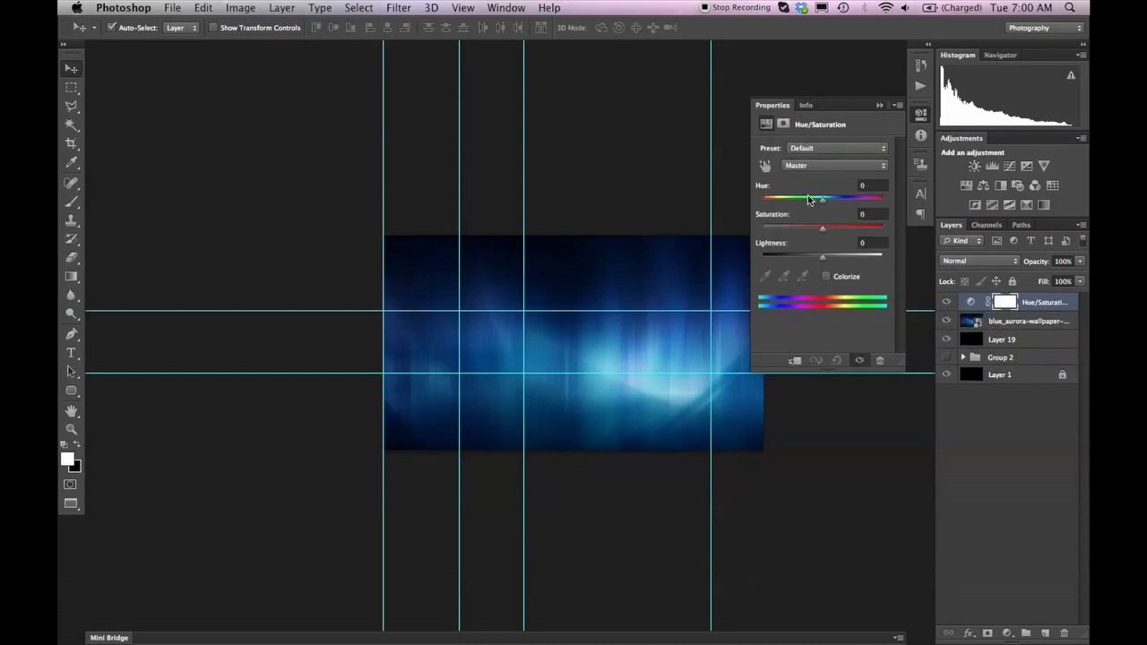
click(826, 280)
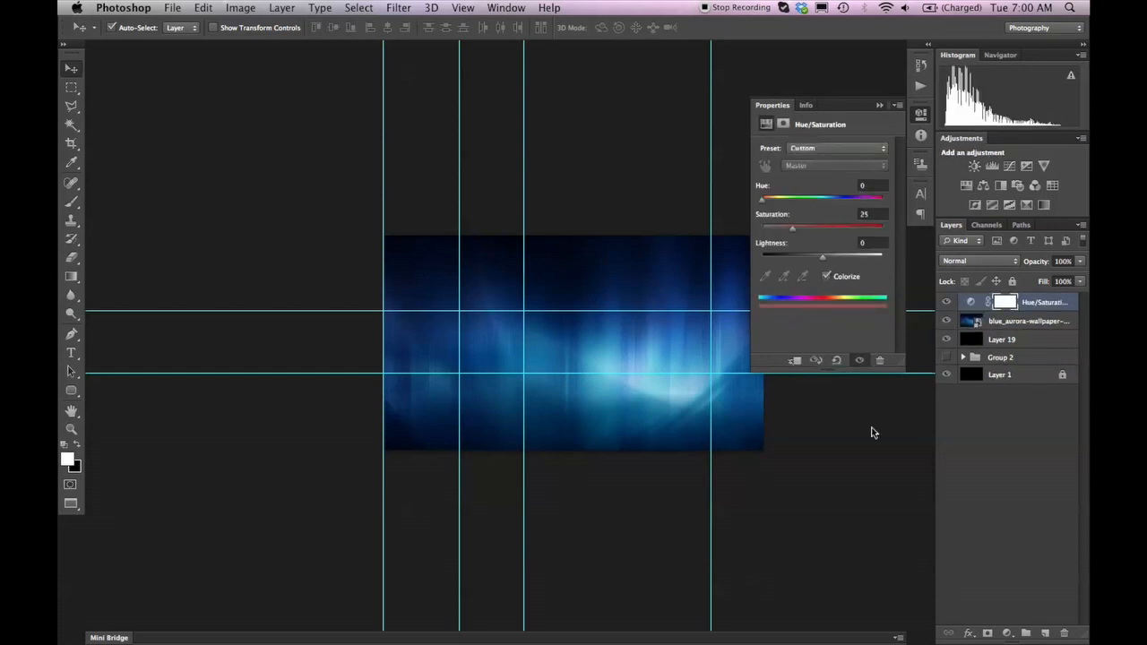
drag(791, 231, 821, 227)
drag(763, 199, 811, 214)
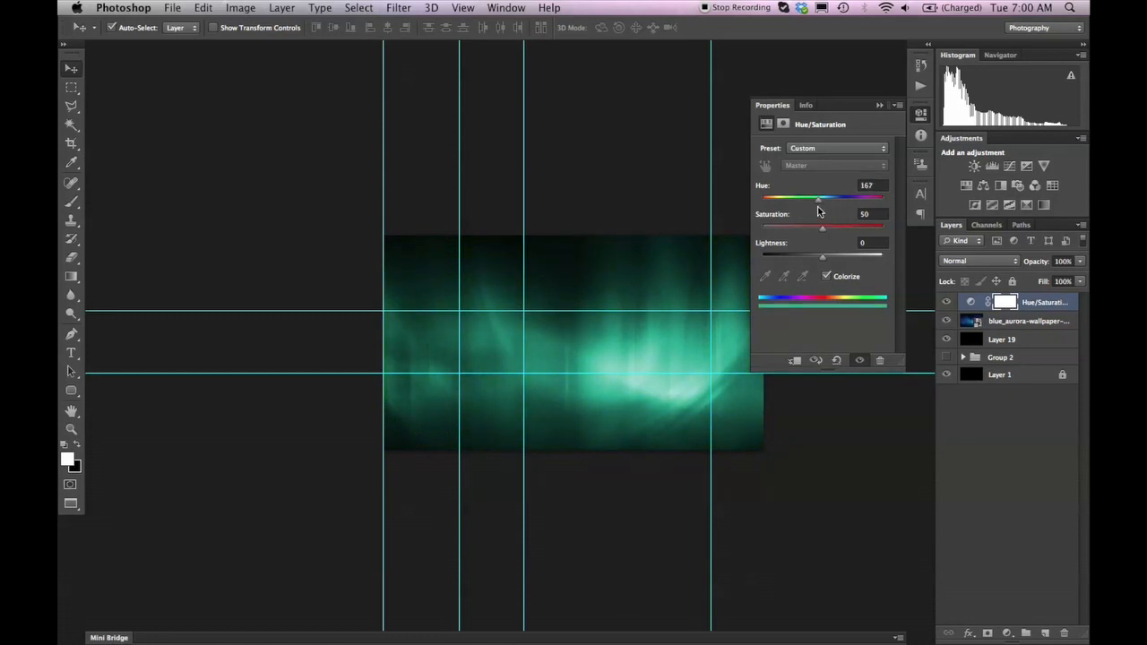
click(880, 106)
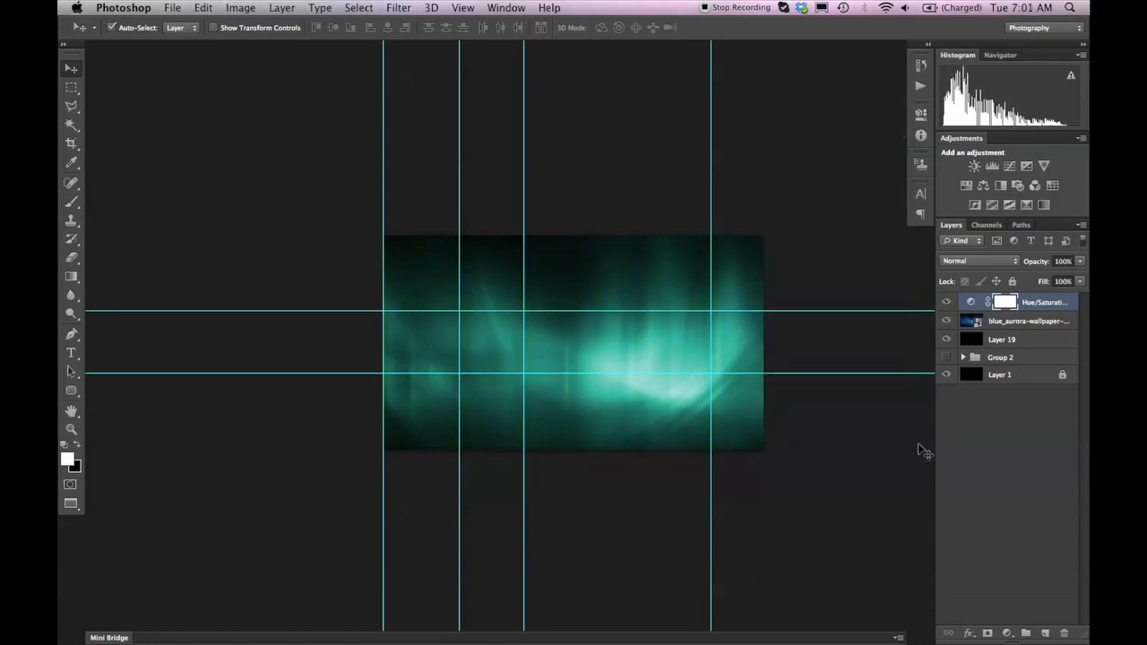
Step: Switch to Chrome, search Google for "pekka png", and minimize the browser window
mouse_move(384, 639)
click(384, 618)
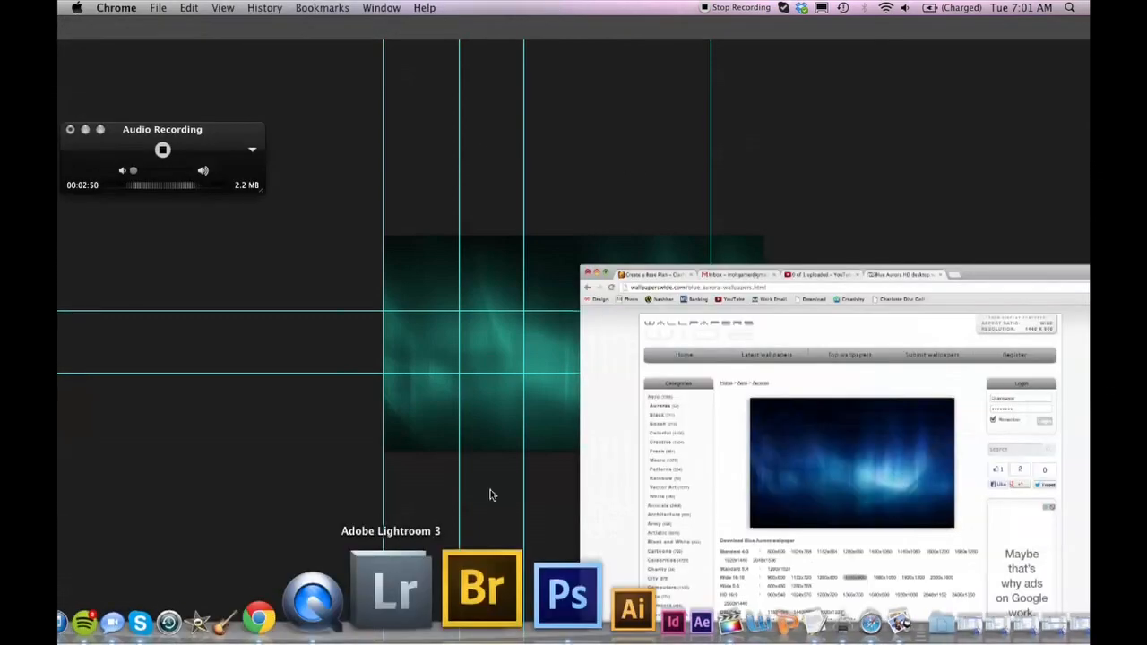
click(549, 63)
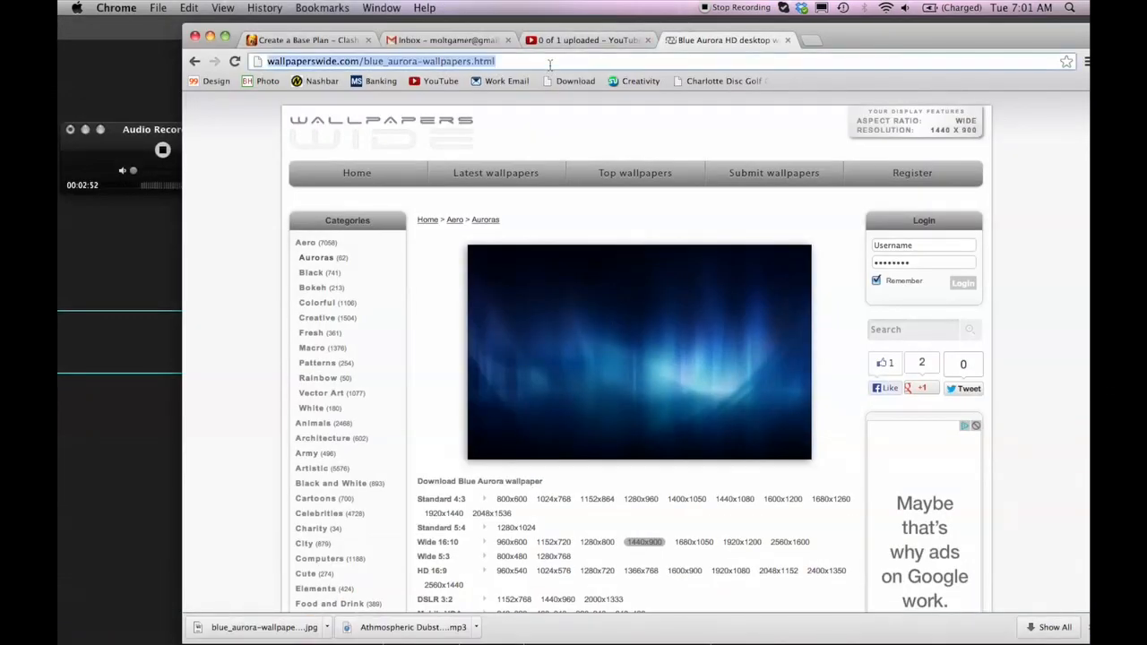
text(g)
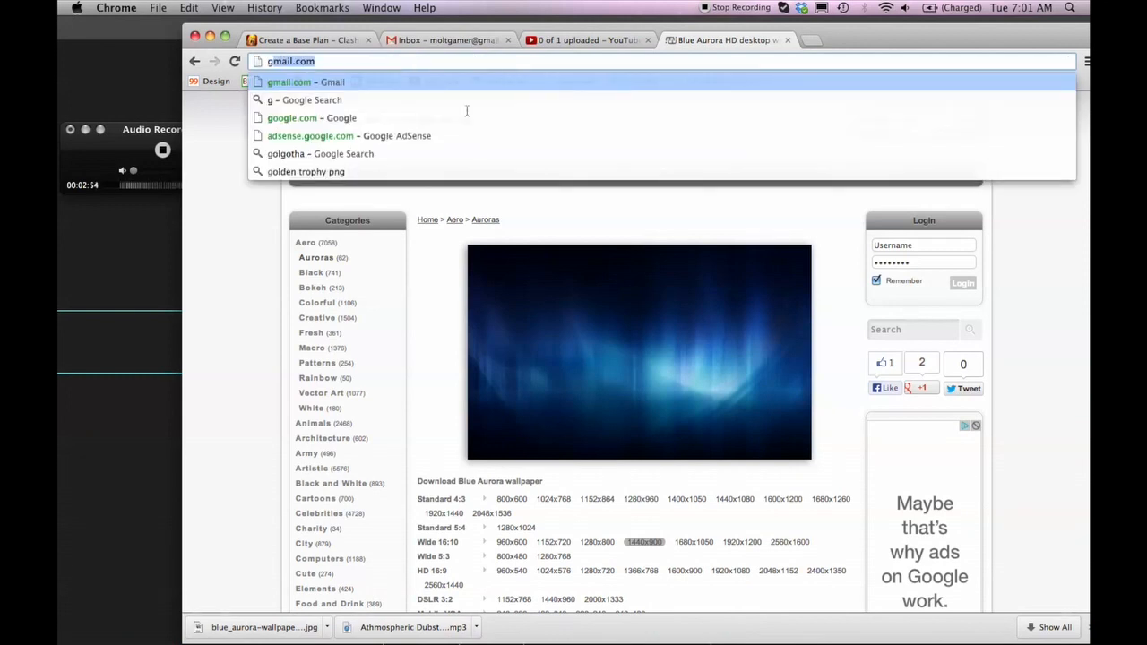
text(oog)
key(Return)
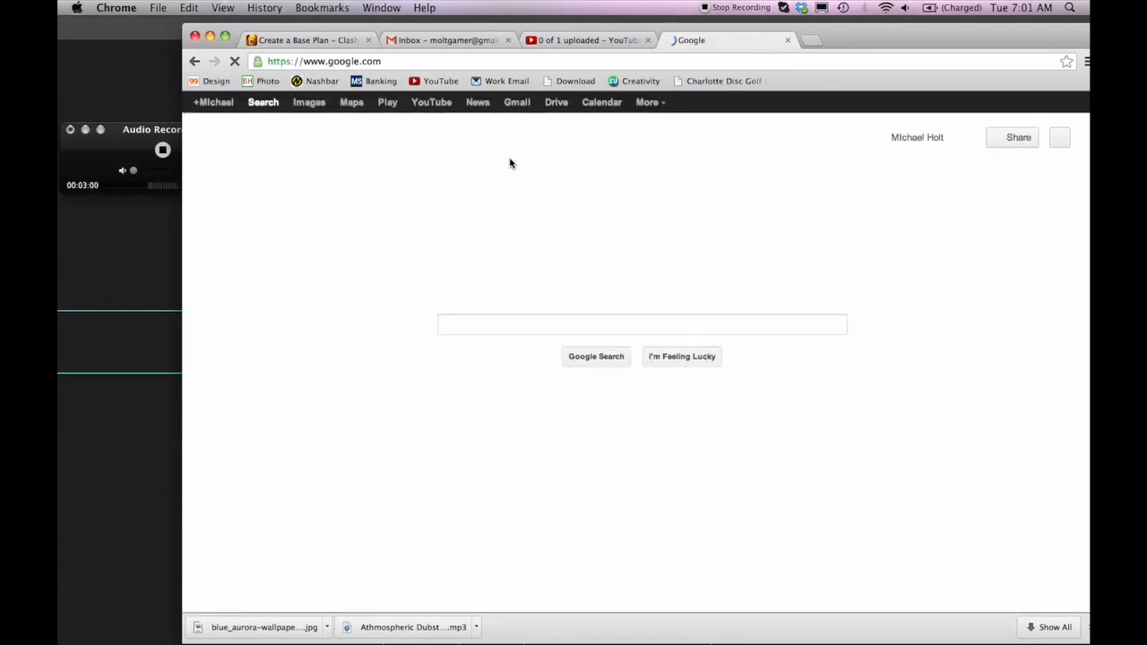
text(pekka png)
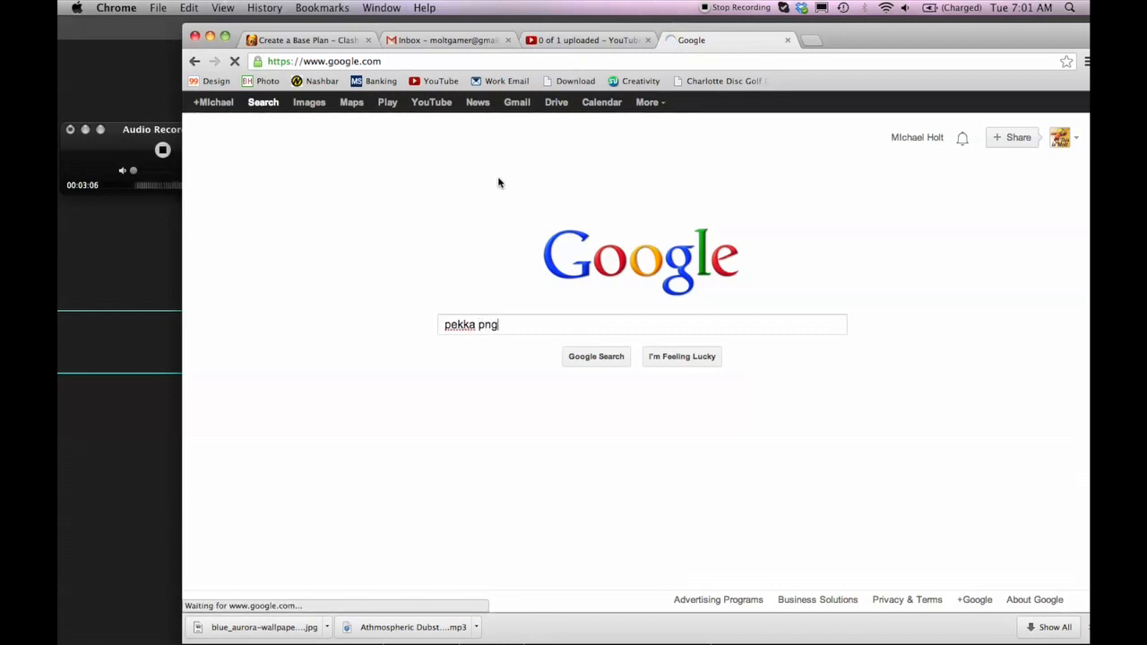
key(Return)
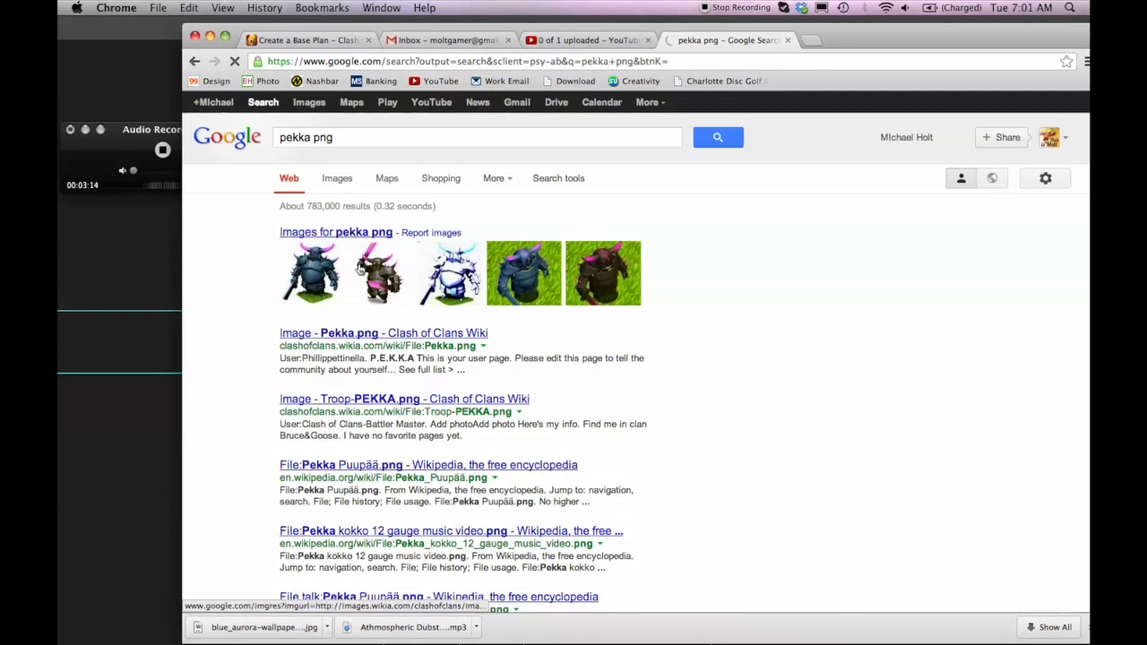
click(210, 37)
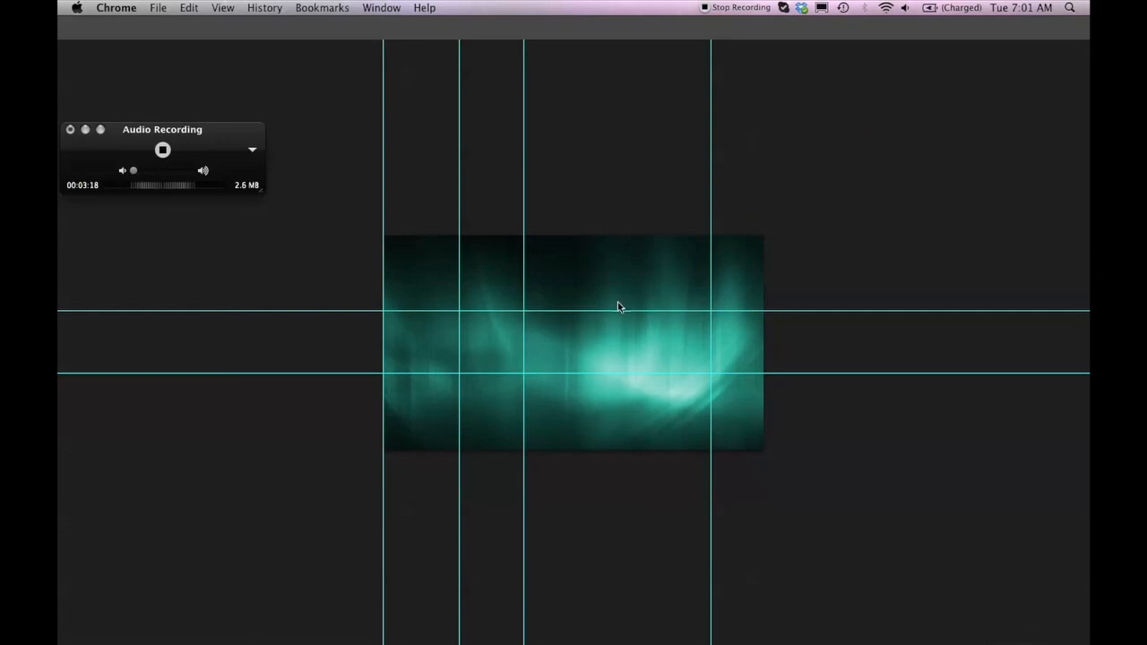
Step: In Photoshop, place Pekka_lvl4.png from the Molt_Gaming folder and scale it to about 64.8%
click(618, 197)
click(172, 8)
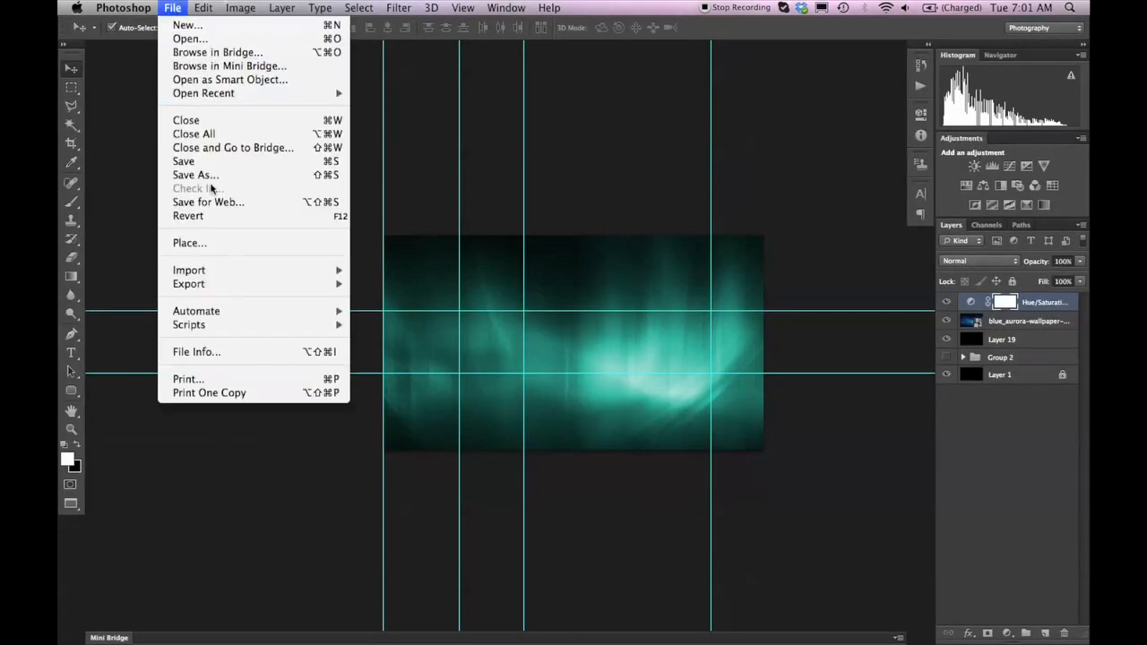
click(206, 243)
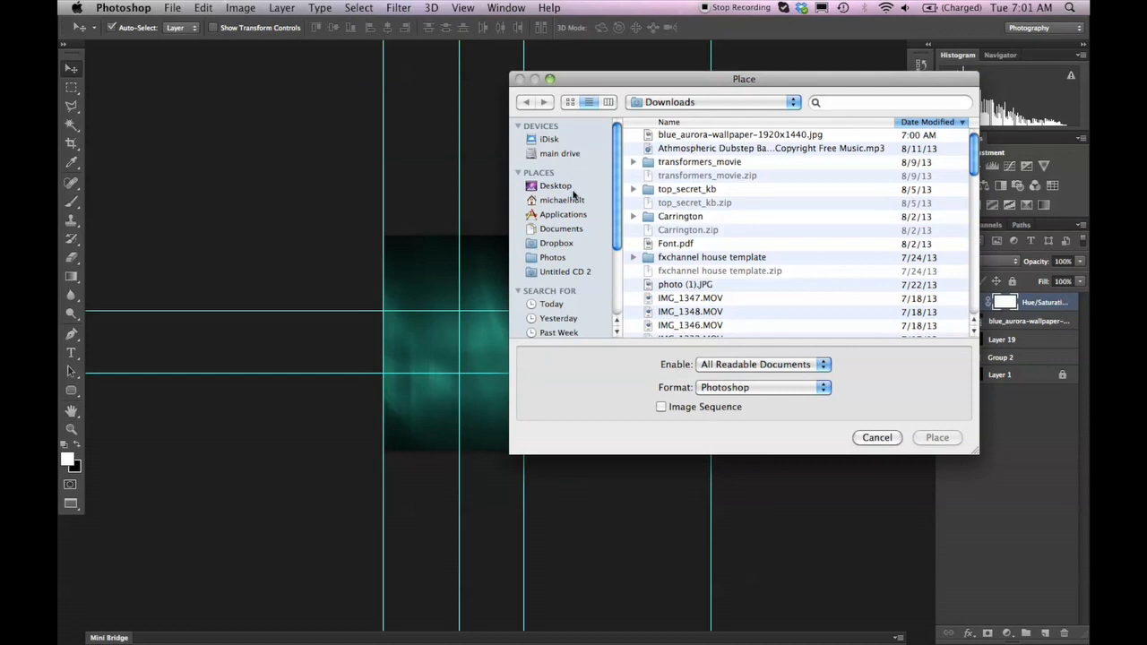
click(680, 102)
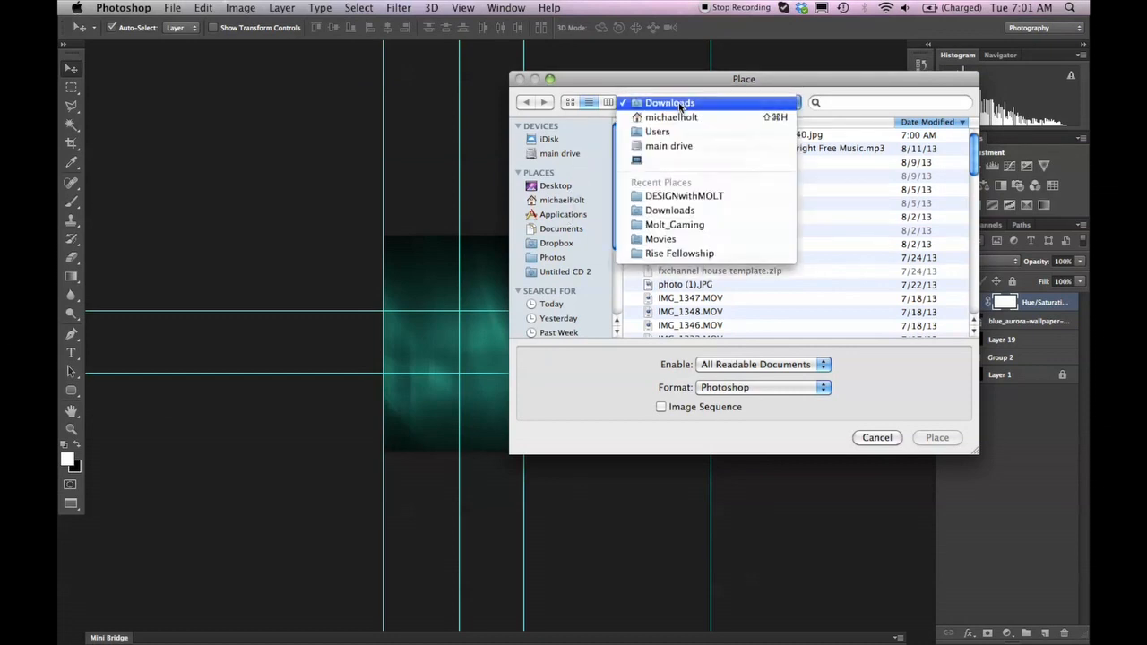
click(687, 223)
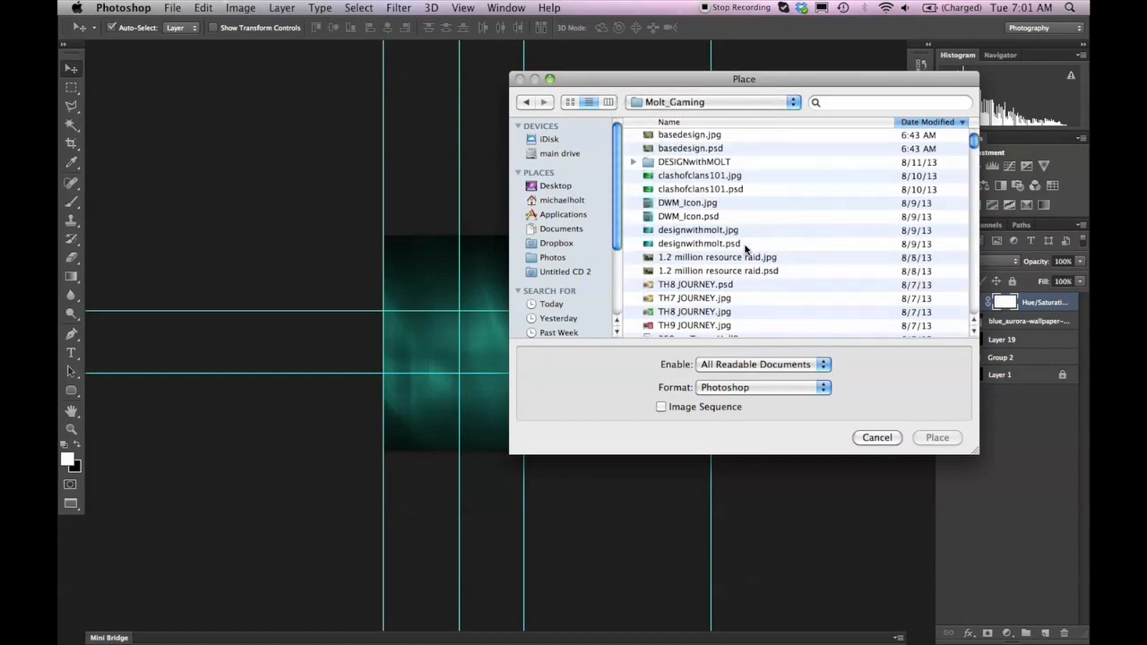
scroll(744, 249, down, 5)
scroll(744, 249, down, 8)
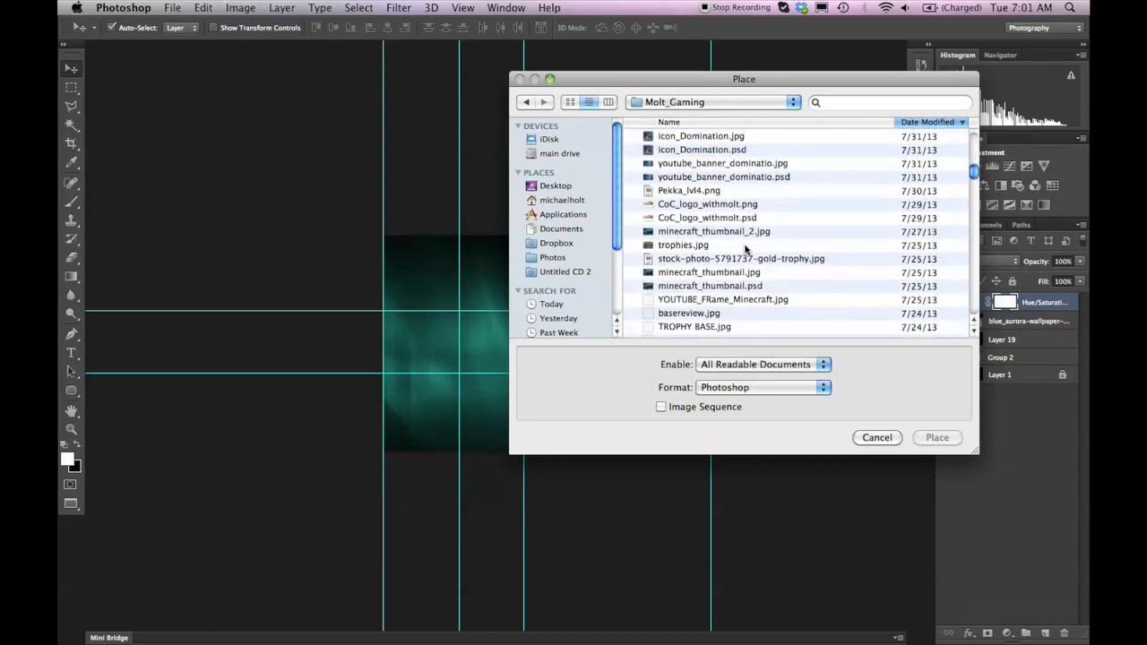
drag(713, 195, 463, 339)
click(938, 437)
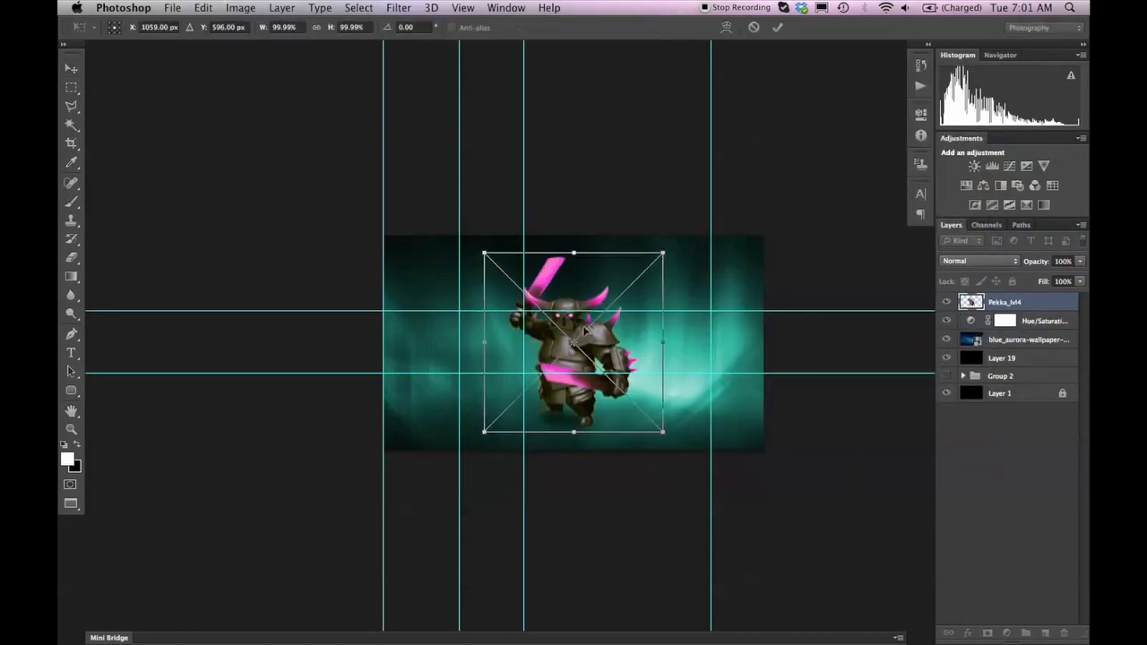
drag(664, 252, 634, 285)
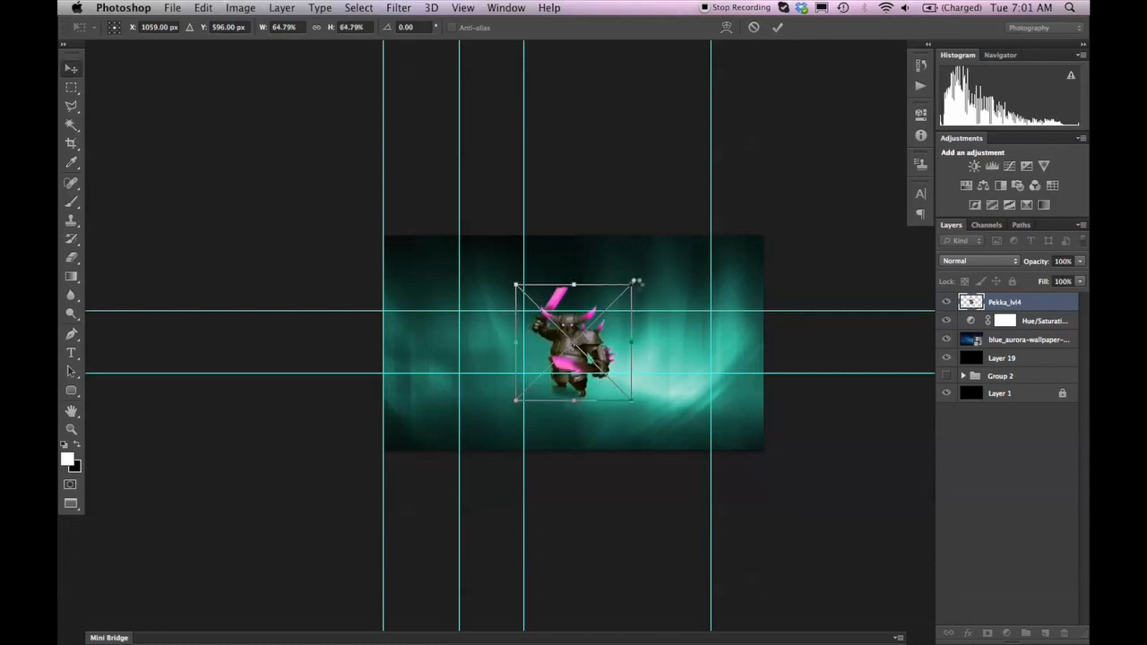
key(Return)
Step: Scale the Pekka figure down further and move it onto the bright glow in the right half of the canvas
key(super+plus)
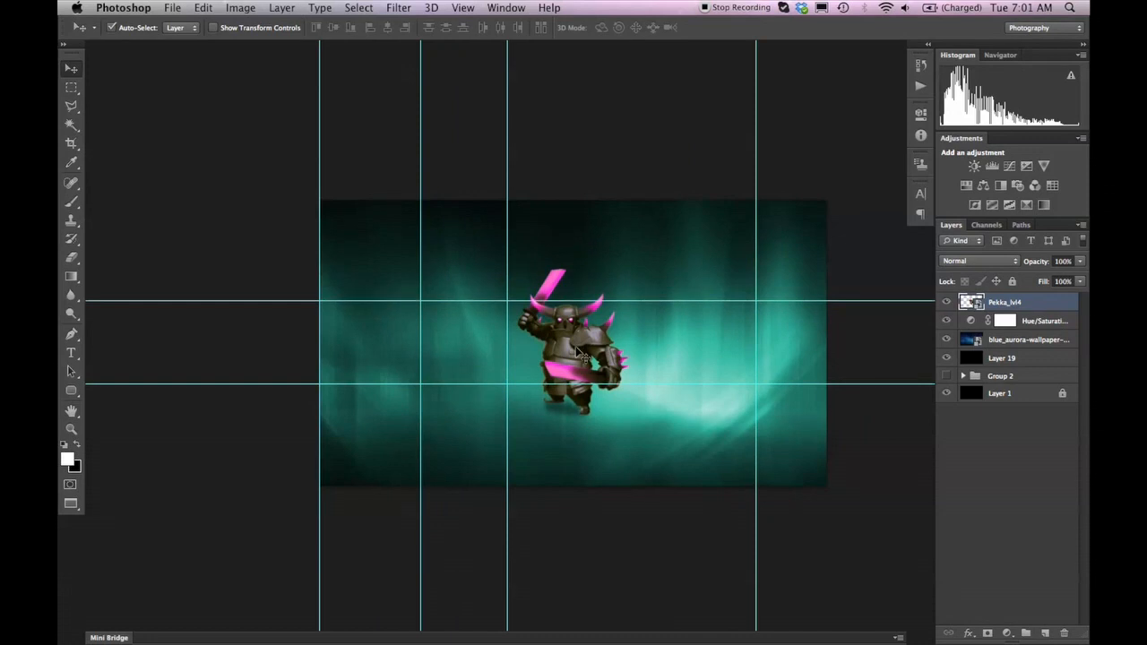
drag(570, 353, 579, 354)
key(super+t)
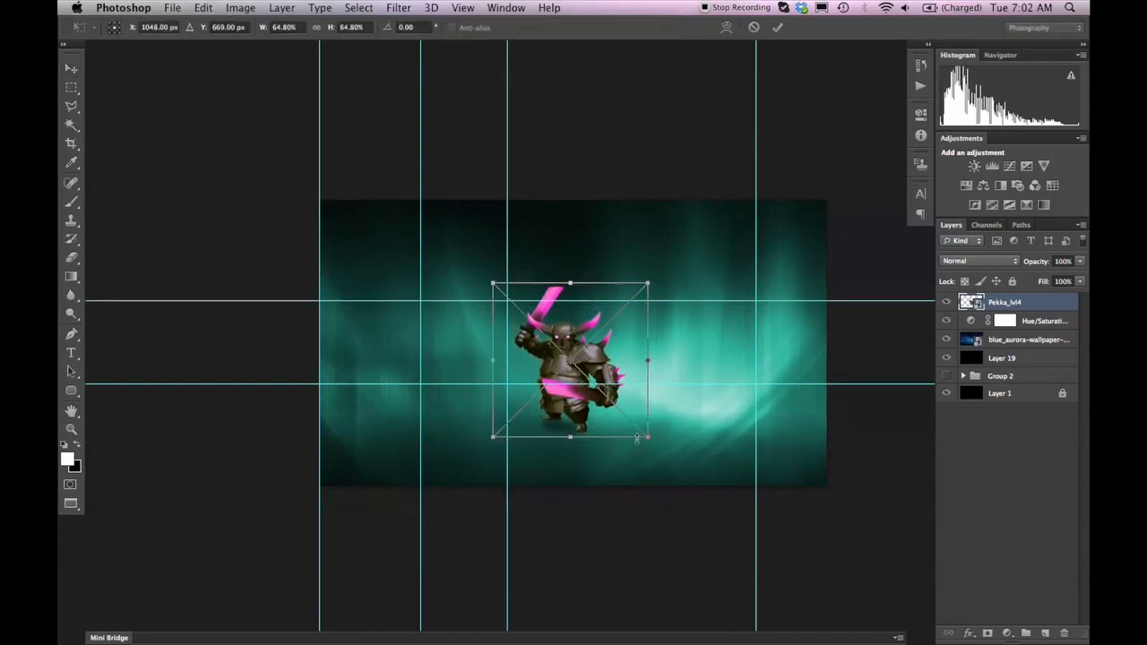
drag(646, 438, 621, 418)
key(Return)
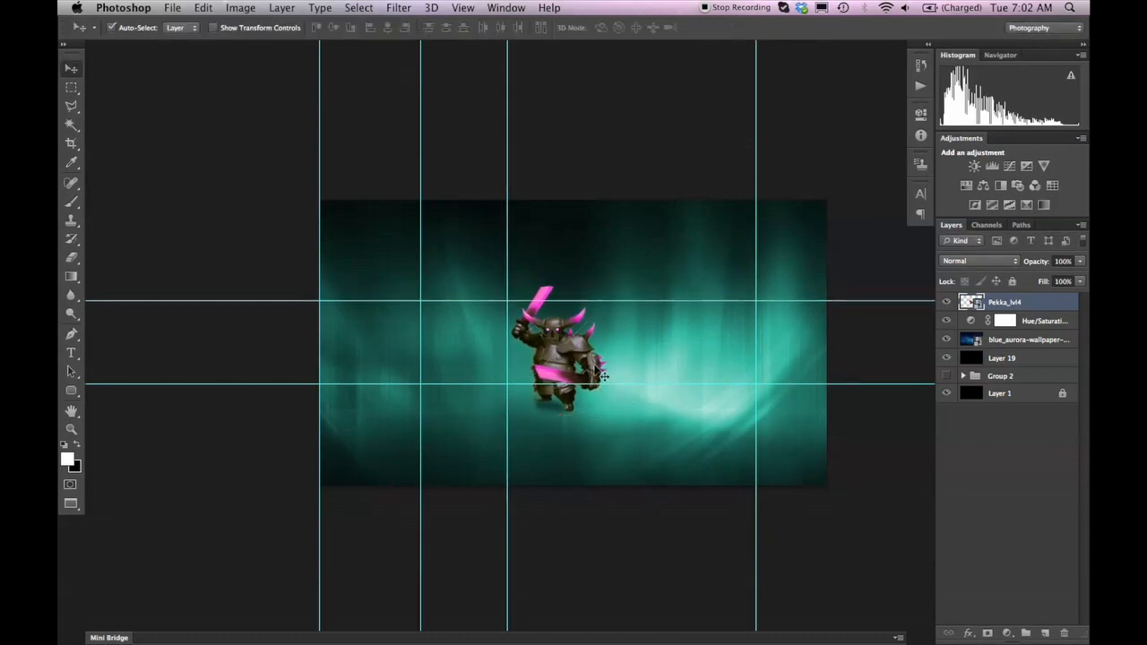
drag(566, 360, 672, 361)
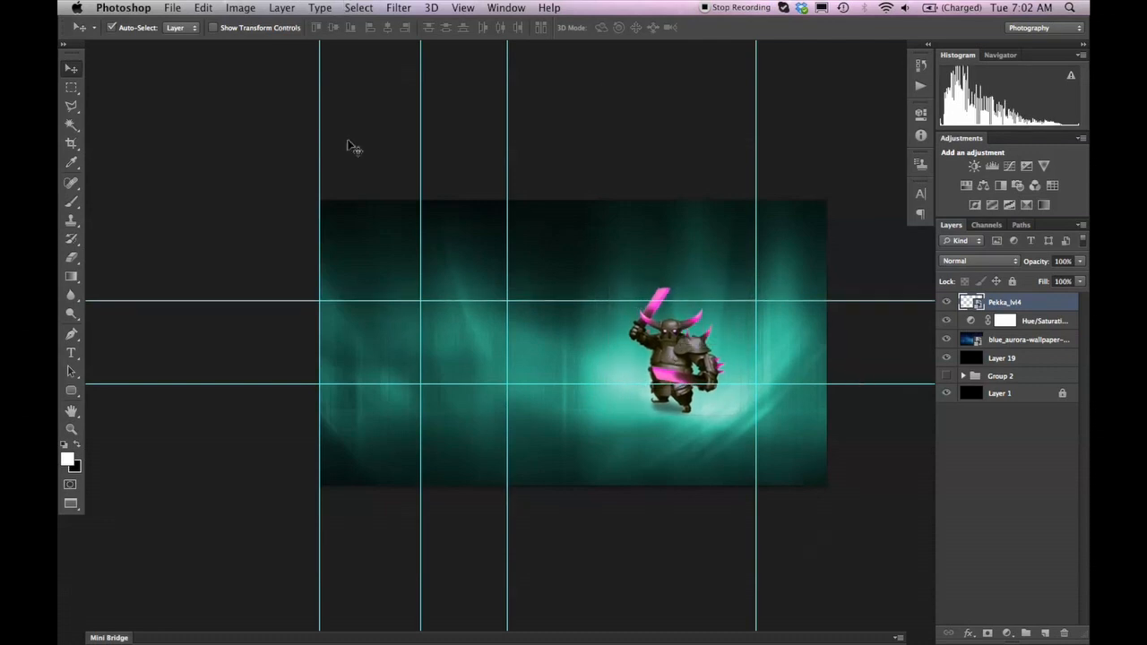
Step: Place Hero-BK.png from the png's folder inside Molt_Gaming
click(174, 8)
click(201, 247)
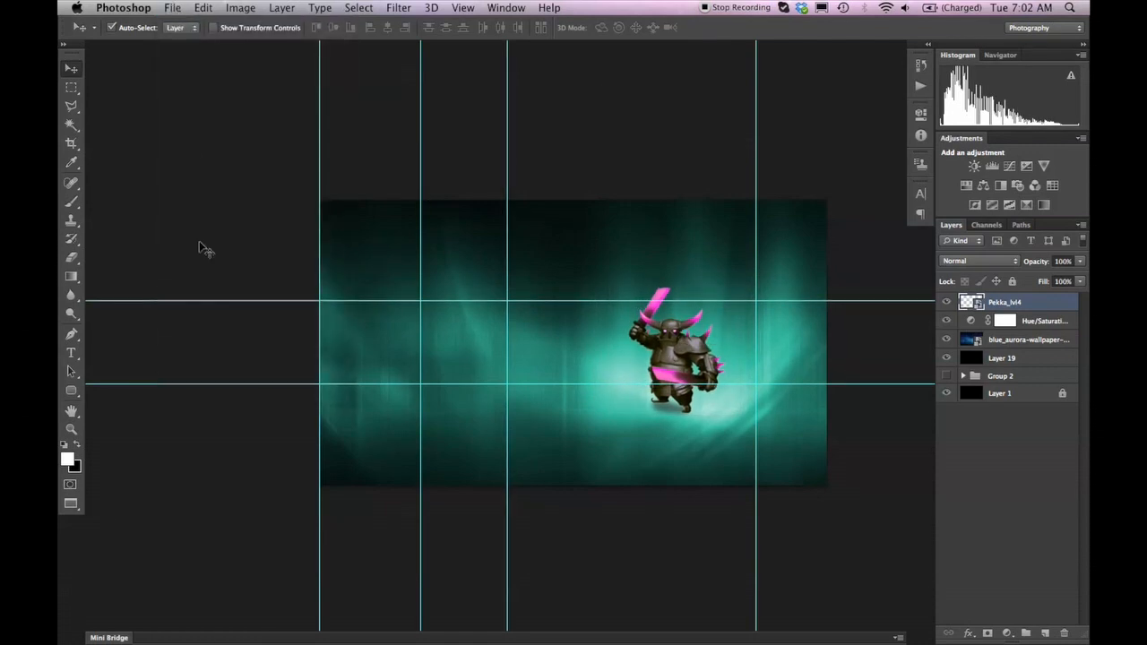
click(172, 8)
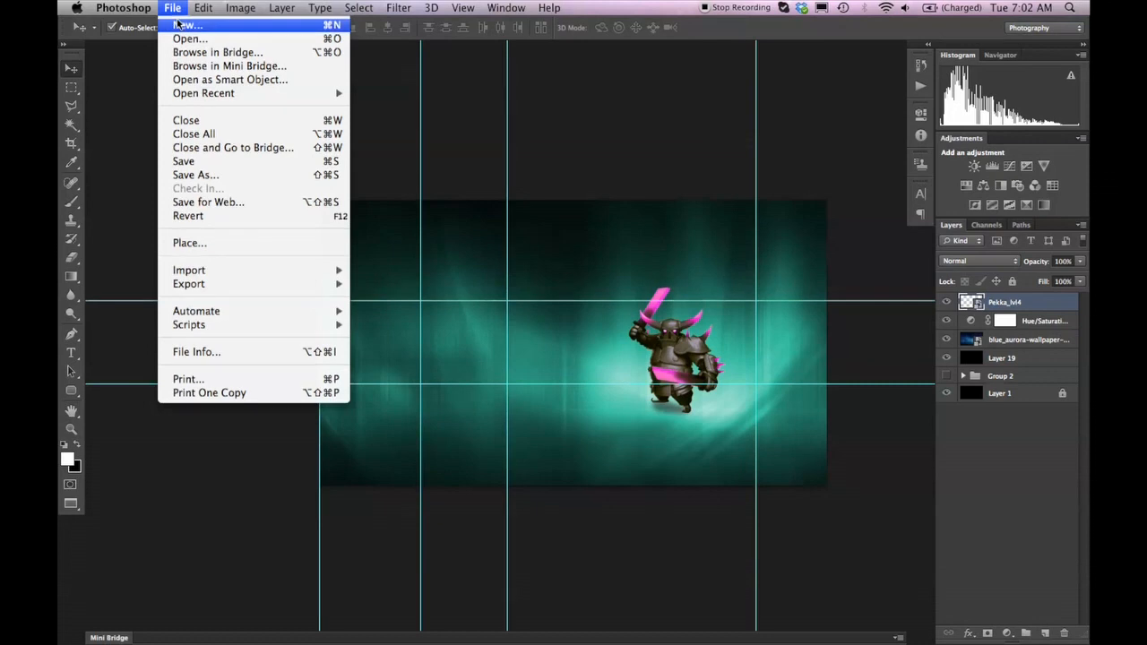
click(295, 248)
scroll(727, 204, down, 20)
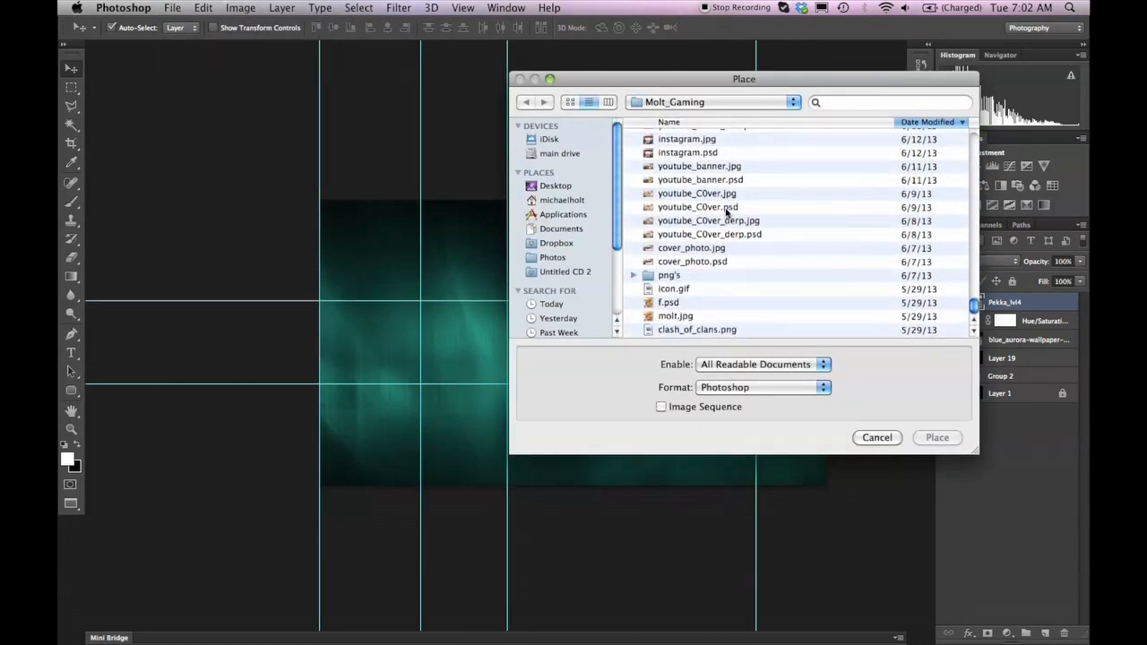
click(634, 275)
scroll(692, 261, down, 3)
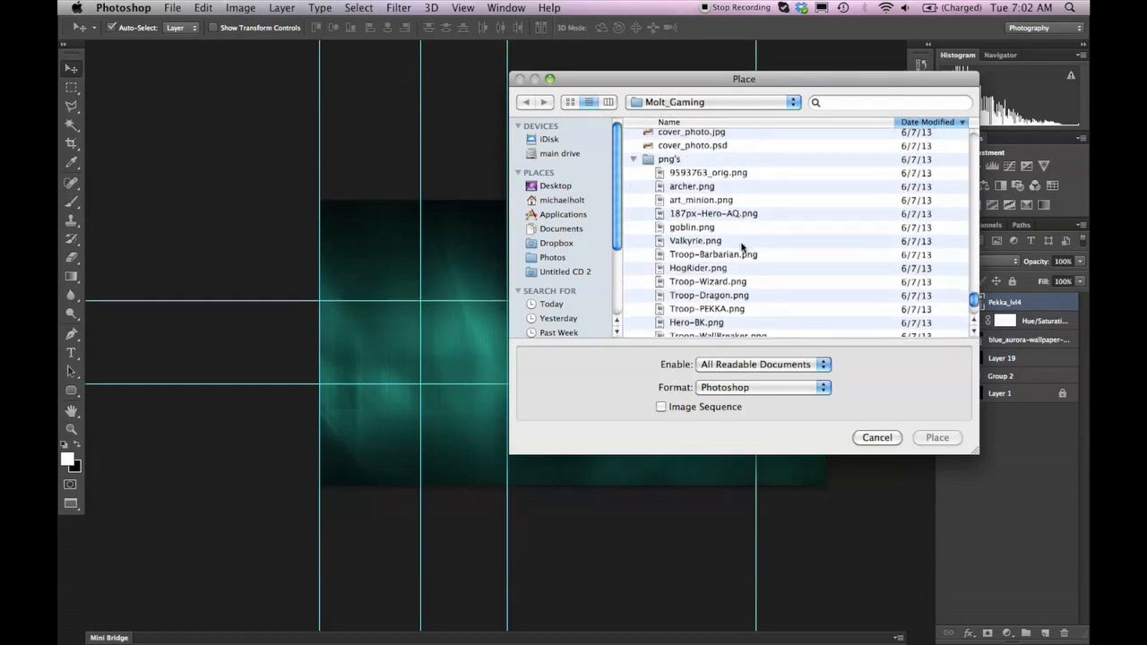
scroll(743, 248, down, 2)
click(709, 302)
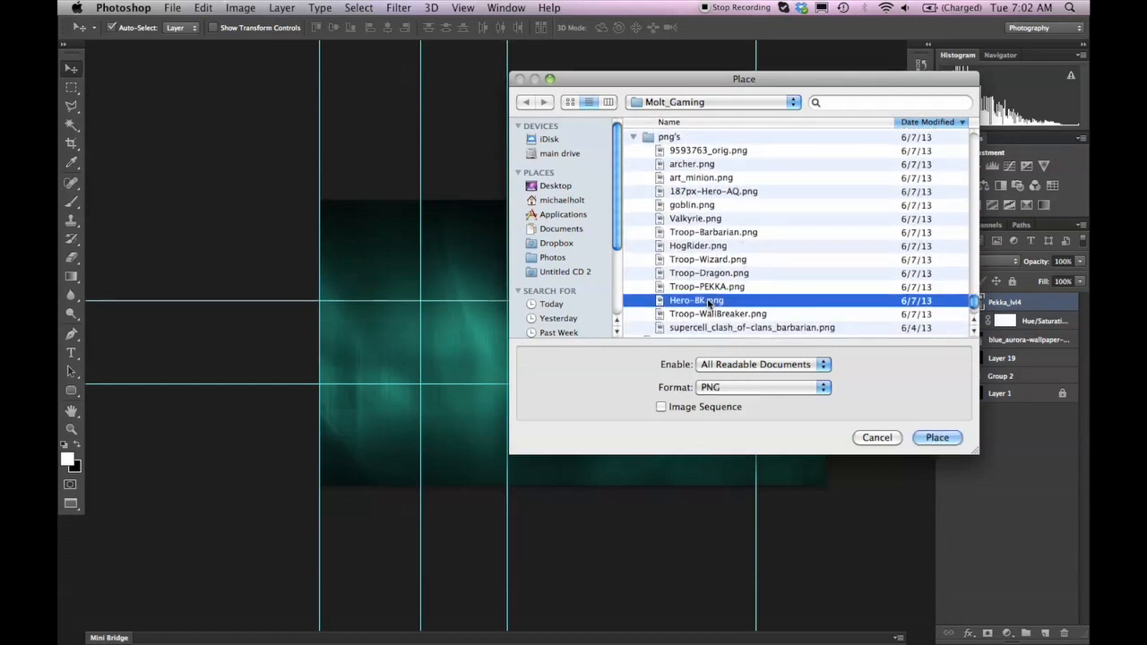
click(937, 438)
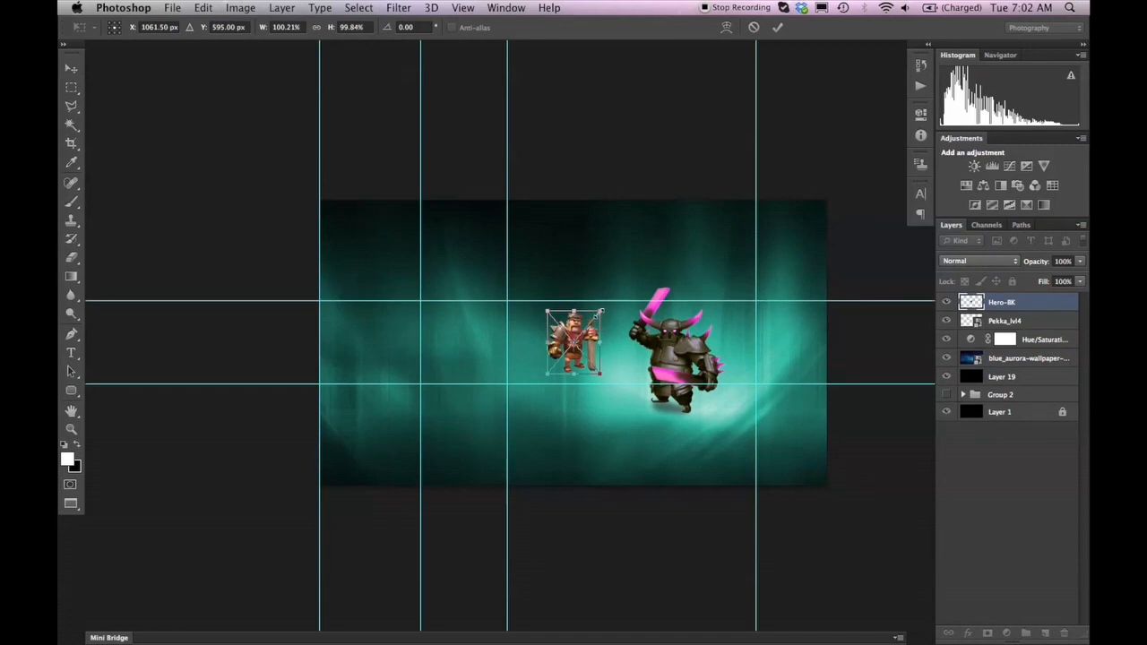
Step: Scale the Barbarian King to about 173%, flip him horizontally and position him overlapping the Pekka figure's left side
drag(600, 311, 620, 288)
right_click(571, 349)
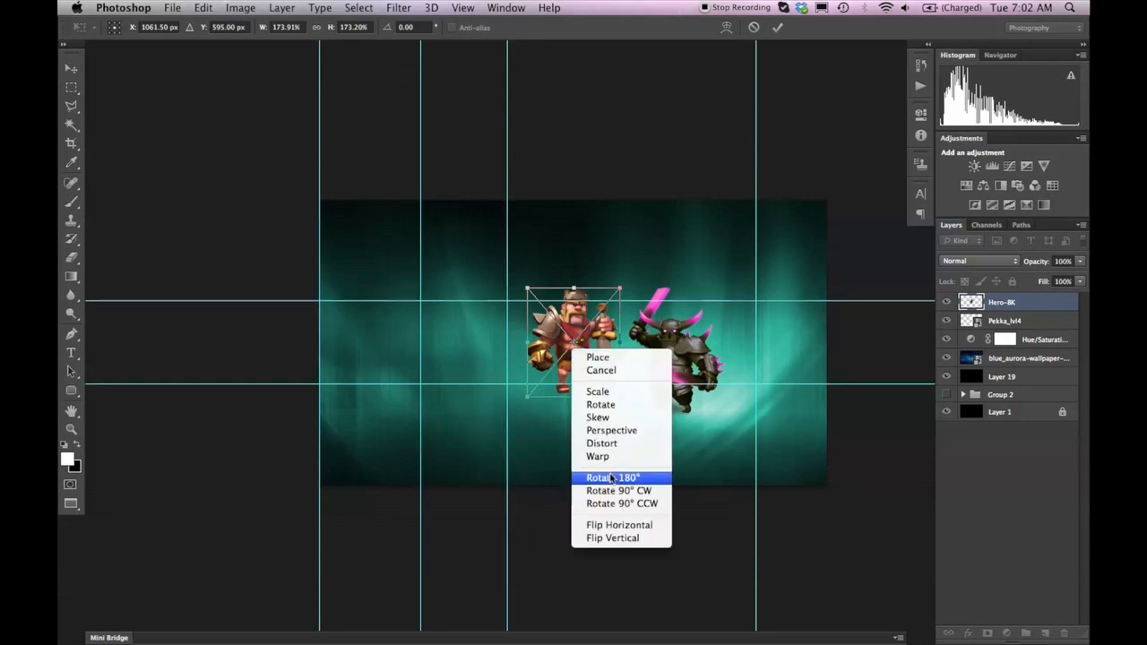
click(631, 525)
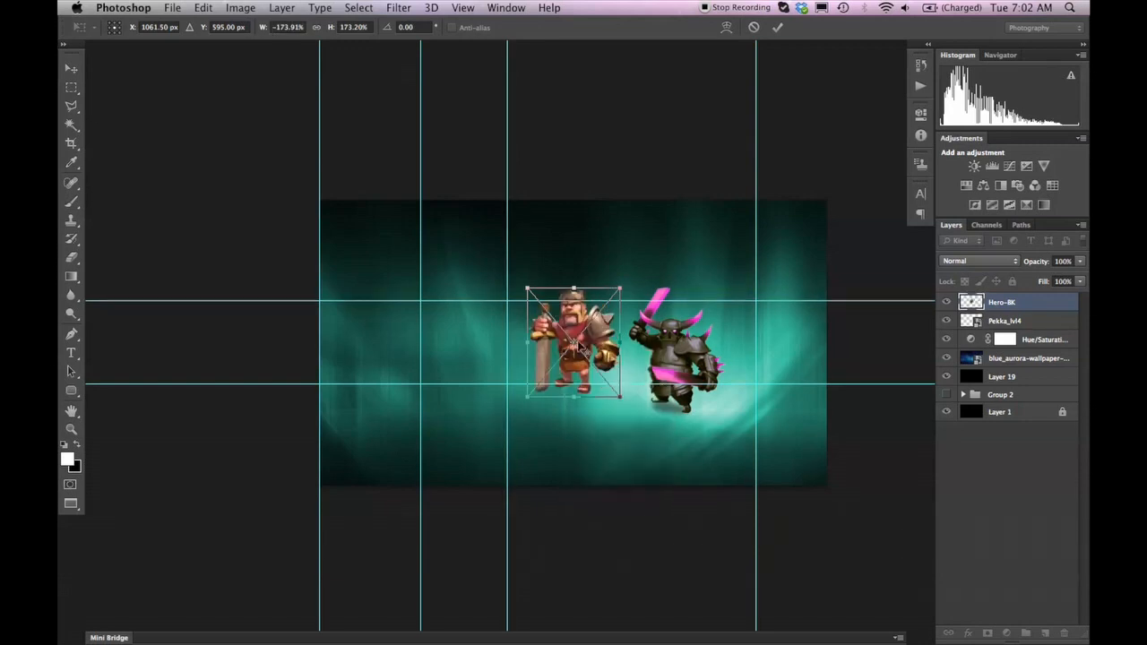
drag(615, 361, 637, 340)
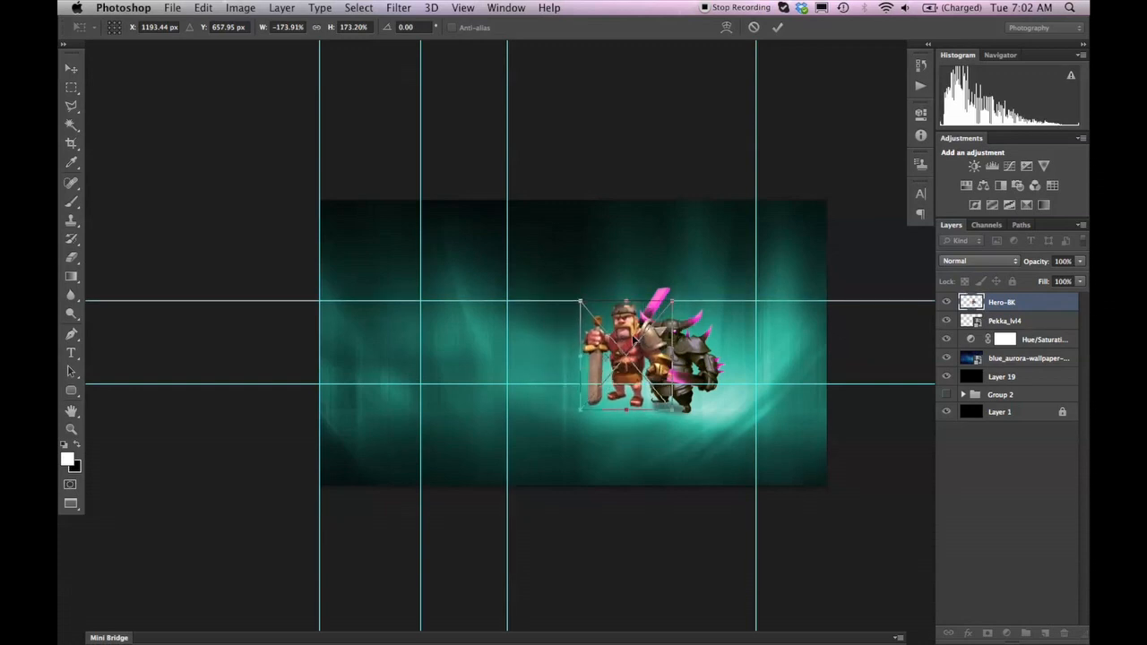
key(Return)
Step: Shift the Pekka figure and the Barbarian King to the right so they stand side by side with a slight overlap
key(super+plus)
scroll(728, 320, right, 5)
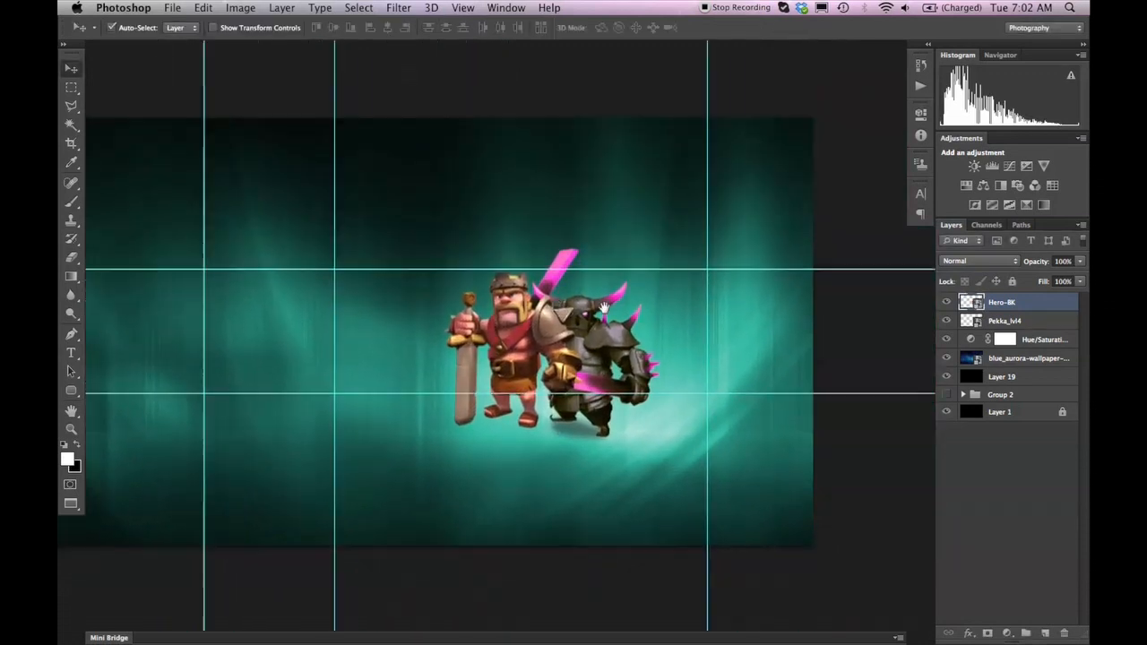
click(585, 347)
drag(584, 347, 627, 341)
drag(502, 331, 534, 336)
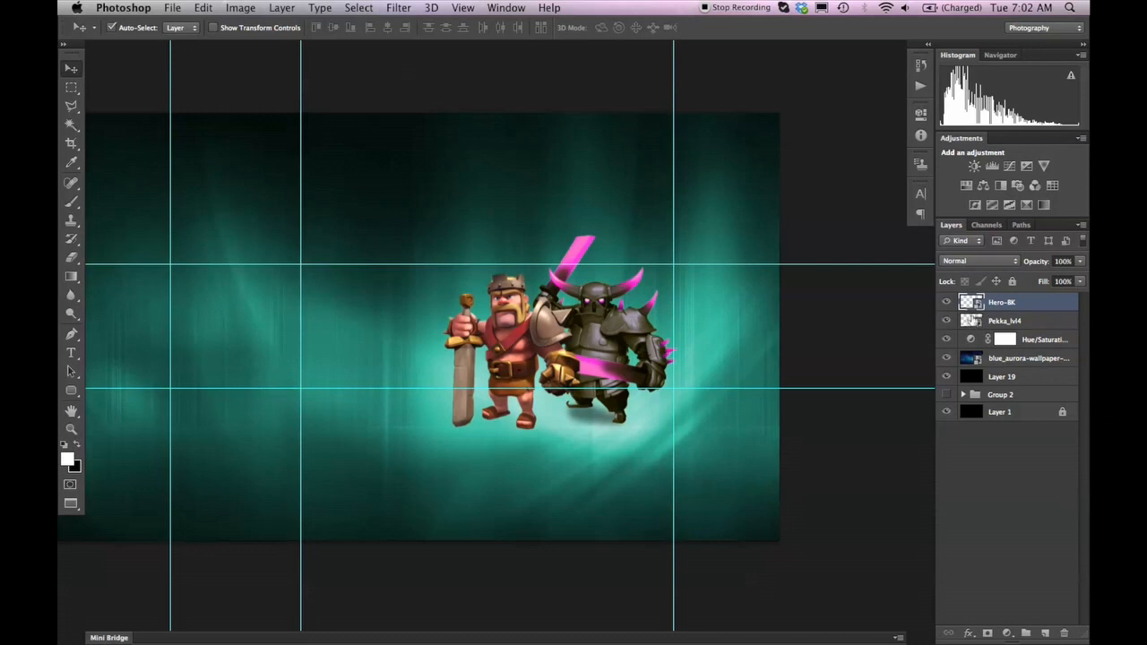
Step: Bring the Pekka_lvl4 layer above Hero-BK and swap the figures, with Pekka in front on the left and the king behind on the right
click(1037, 328)
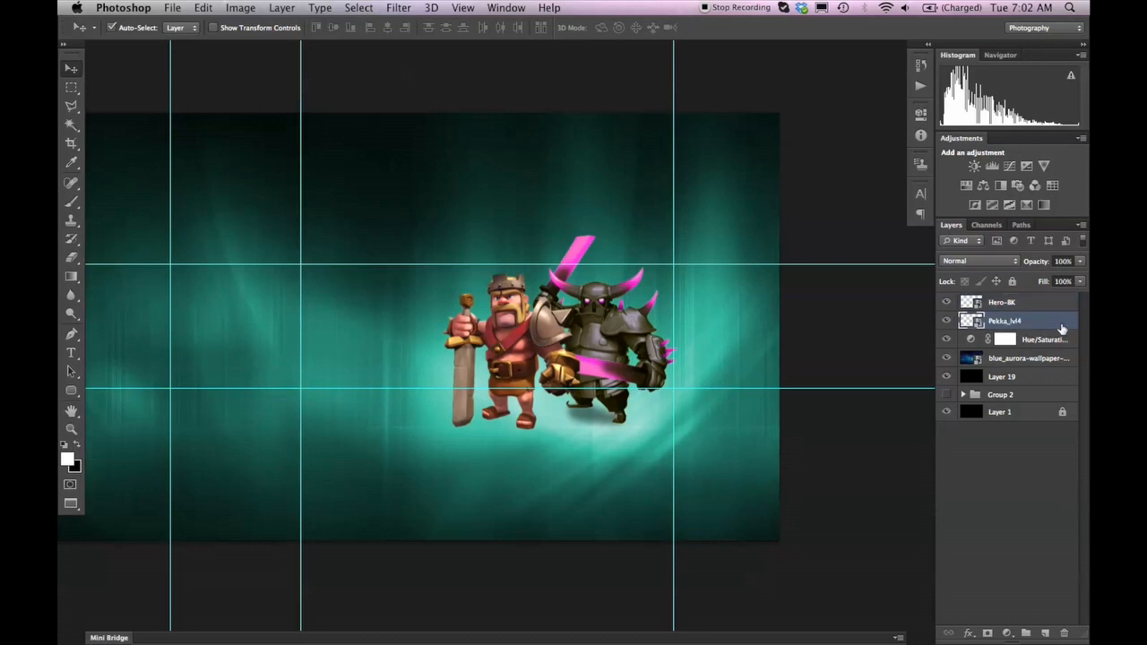
key(super+bracketright)
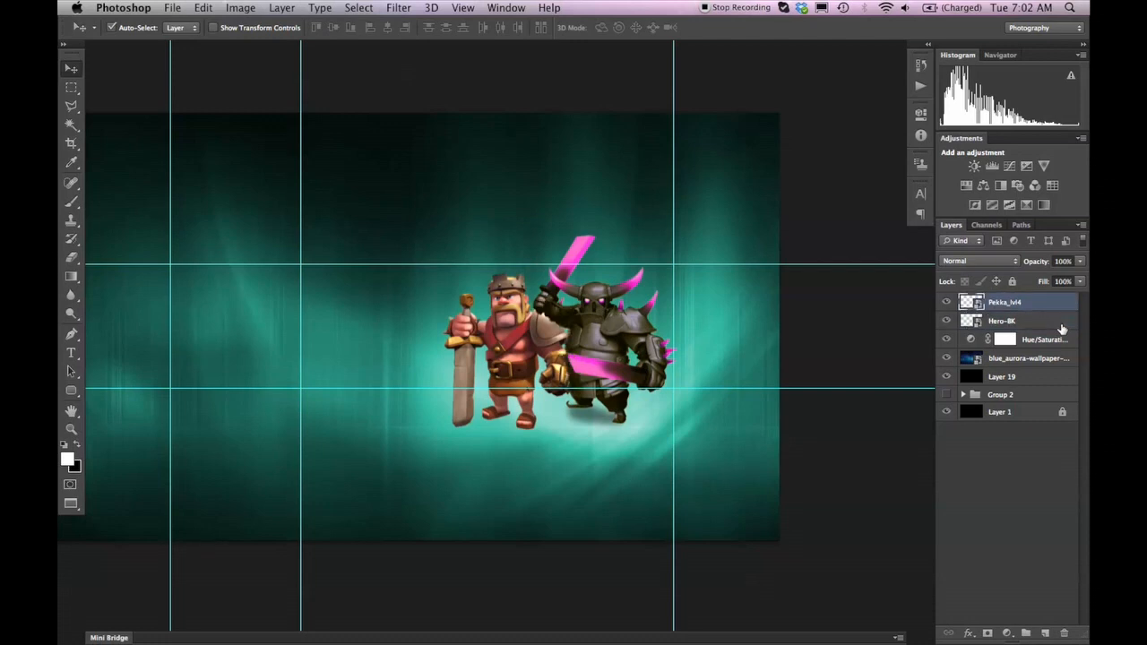
drag(612, 339, 650, 317)
drag(488, 343, 552, 340)
click(642, 321)
drag(643, 321, 642, 319)
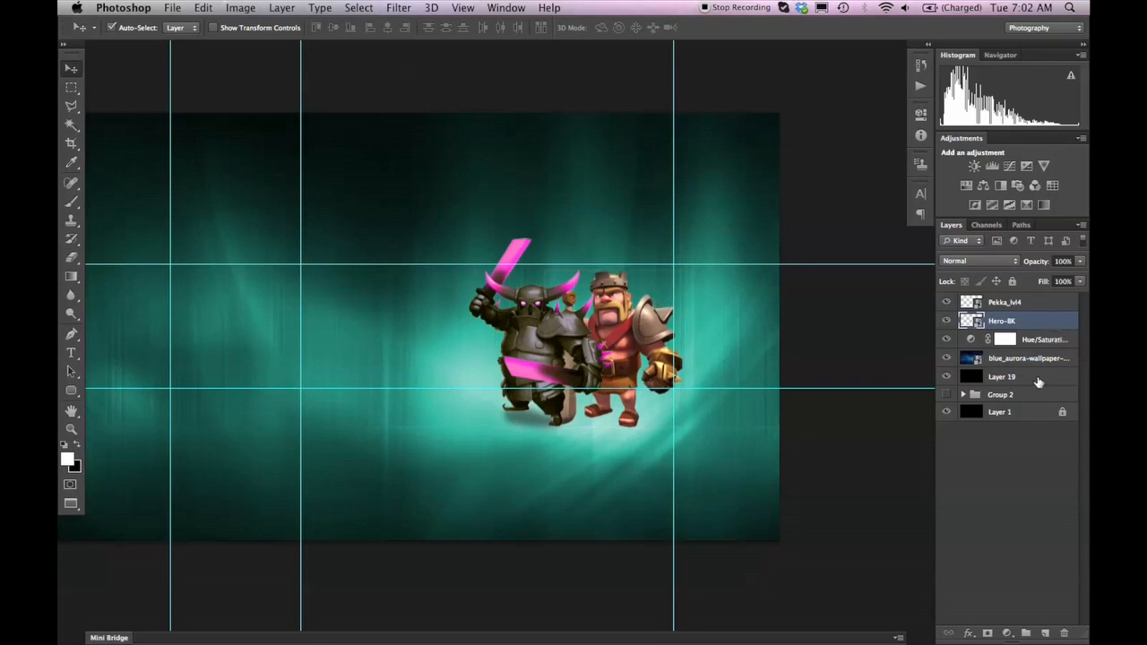
Step: On a new layer above Hero-BK, paint black shading where Pekka's arm overlaps the king, using a soft brush reduced to 20 px
click(1045, 633)
key(super+plus)
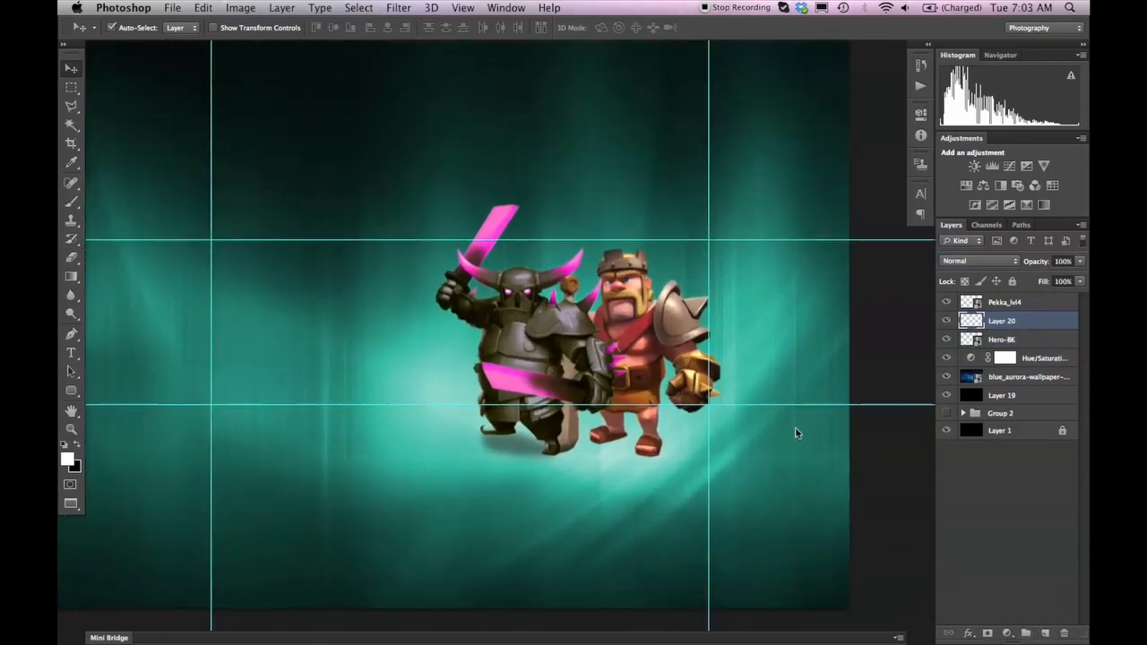
key(super+plus)
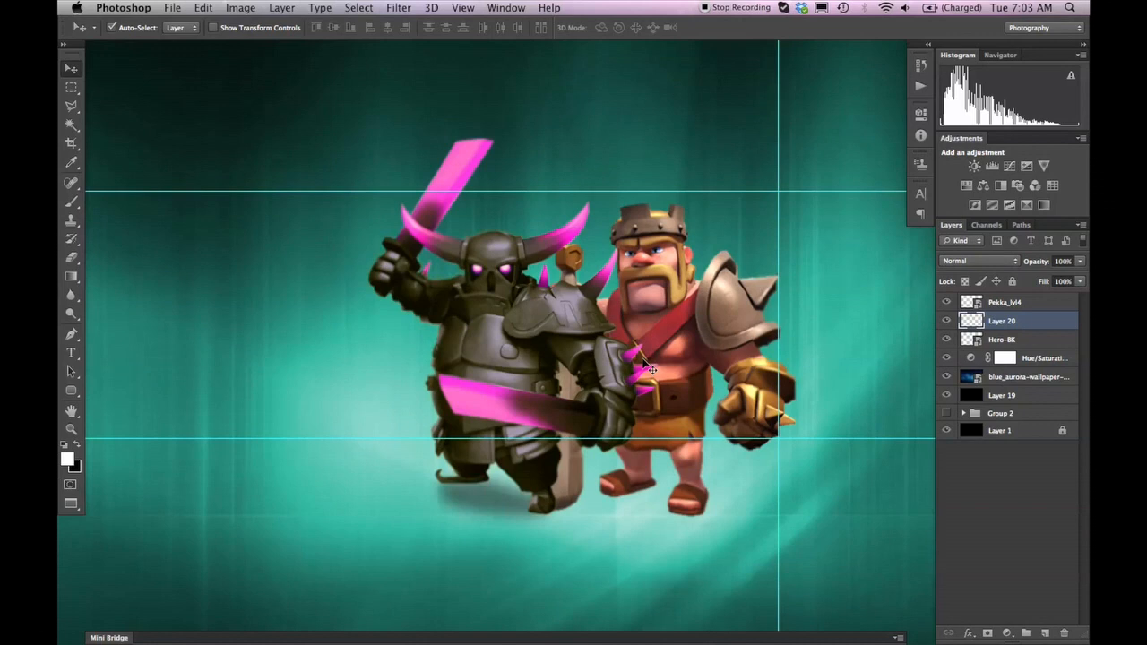
key(b)
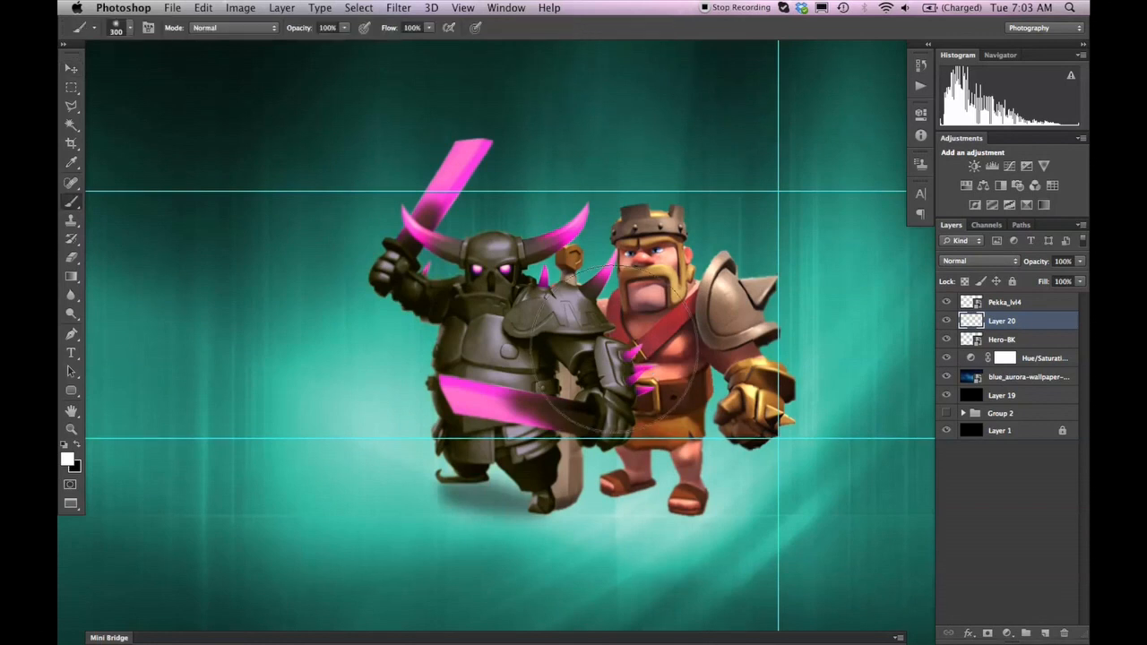
key(bracketleft)
key(bracketleft)
key(bracketleft)
key(bracketleft)
key(bracketleft)
key(bracketleft)
key(bracketleft)
key(bracketleft)
key(bracketleft)
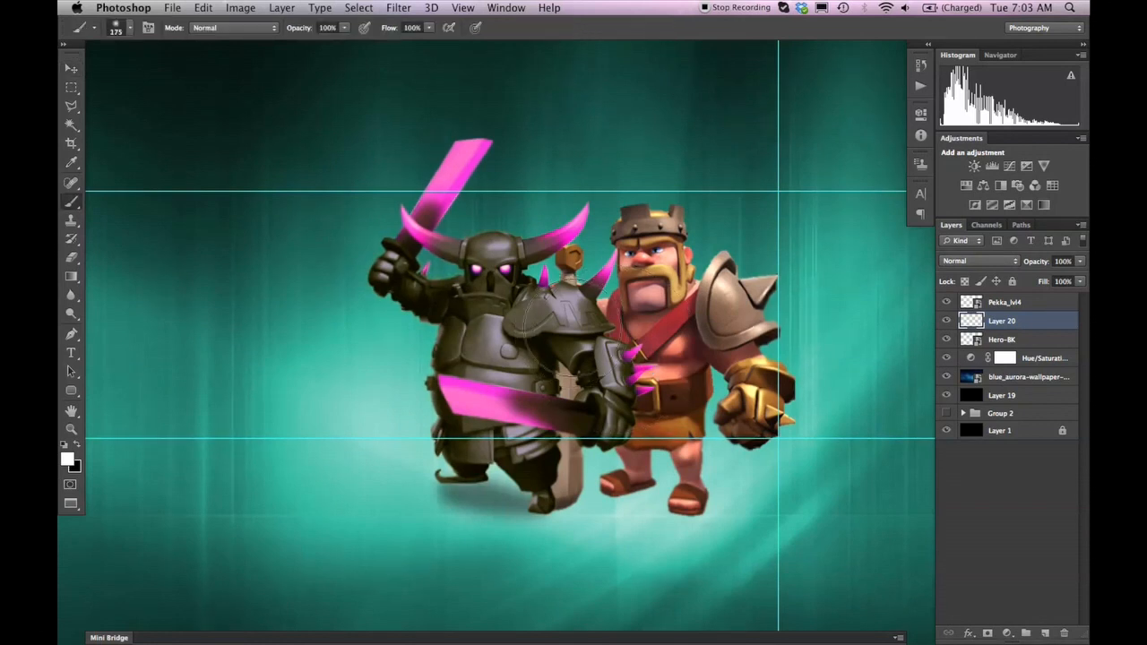
key(bracketleft)
key(bracketleft)
key(bracketleft)
key(bracketleft)
key(bracketleft)
key(bracketleft)
key(bracketleft)
key(bracketleft)
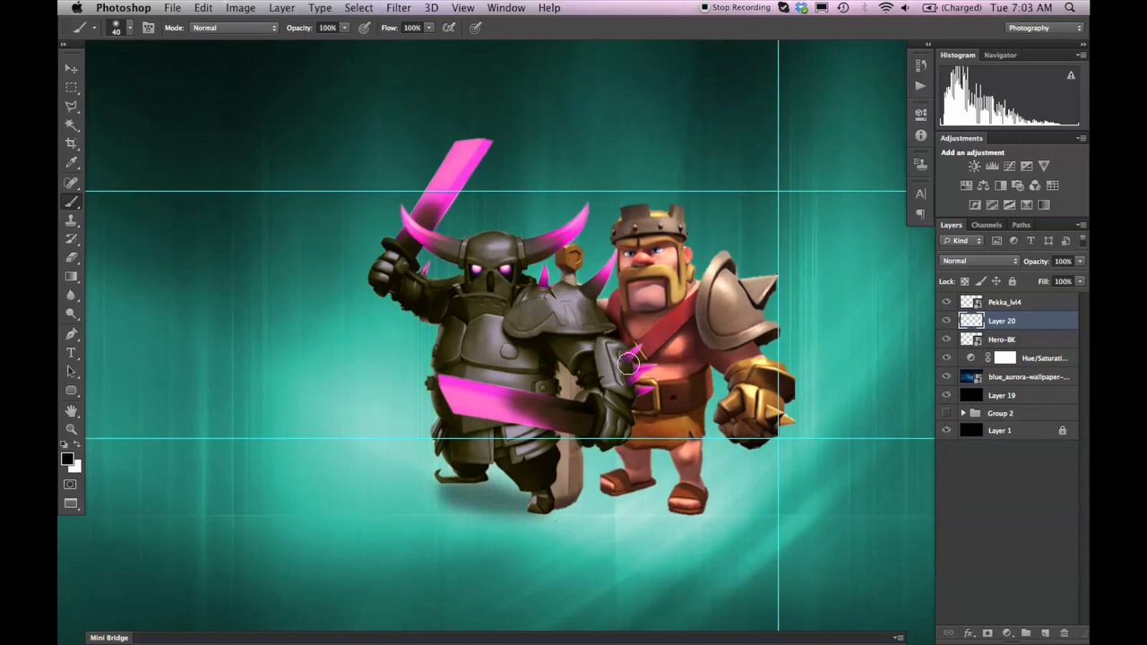
key(bracketleft)
key(bracketleft)
key(bracketleft)
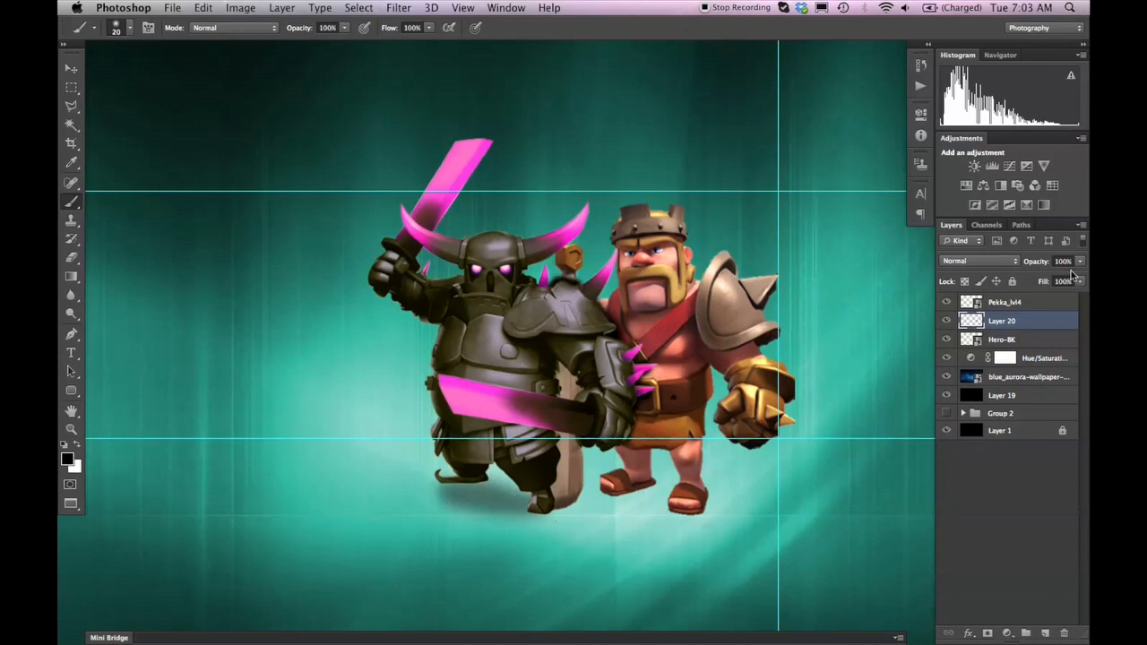
Step: Lower the opacity of the shading layer to 50%
click(1064, 261)
text(80)
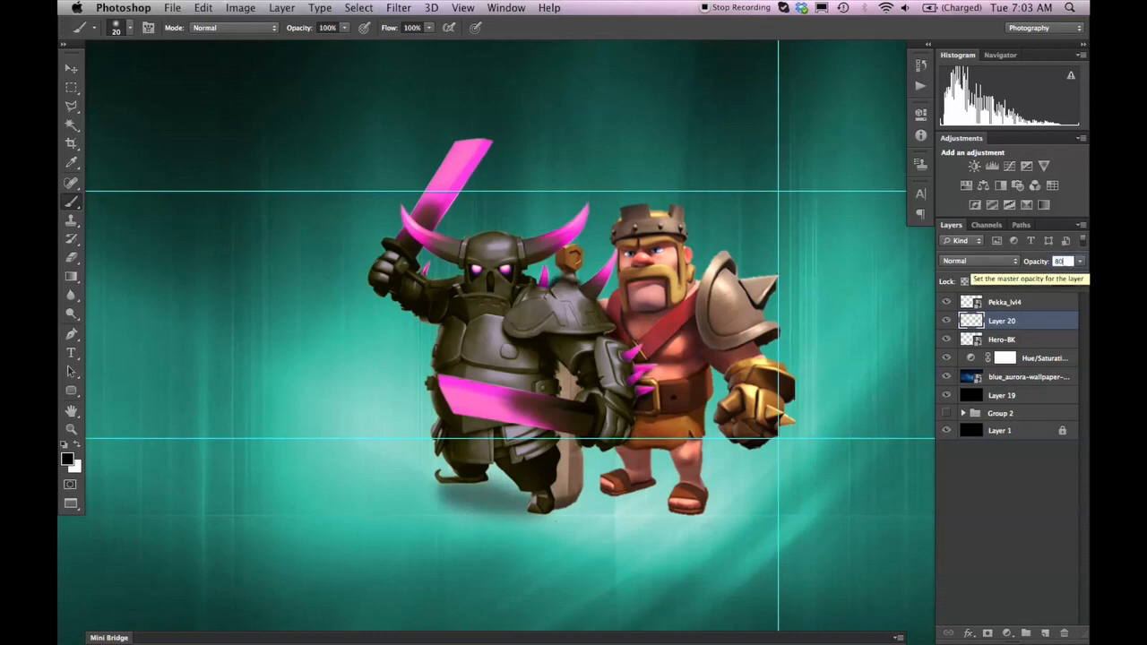
key(Return)
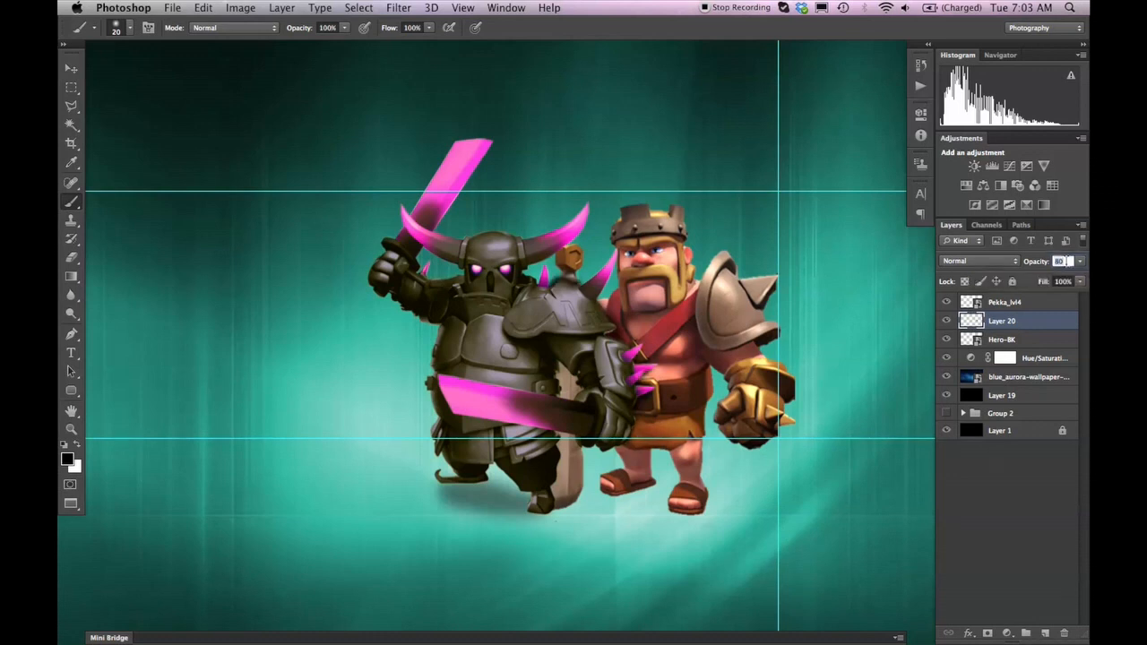
text(50)
key(Return)
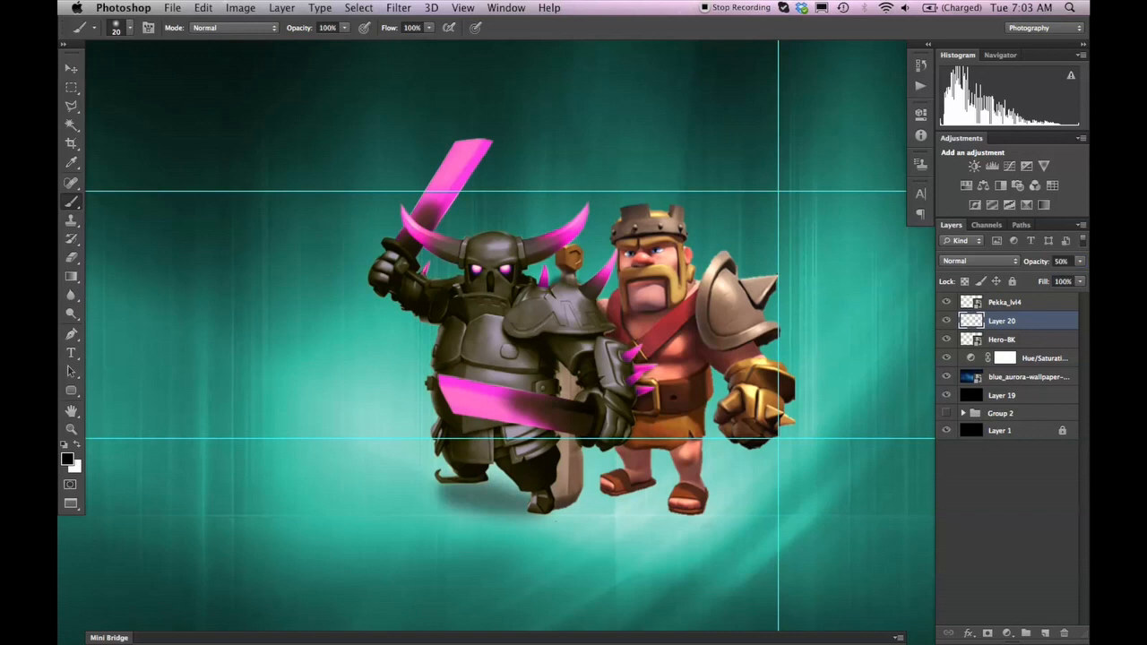
key(Return)
Step: Reduce the Eraser to 35 px for cleaning up the shading on Layer 20
key(e)
key(bracketleft)
key(bracketleft)
key(bracketleft)
key(bracketleft)
key(bracketleft)
key(bracketleft)
key(bracketleft)
key(bracketleft)
key(bracketleft)
key(bracketleft)
key(bracketleft)
key(bracketleft)
key(bracketleft)
key(bracketleft)
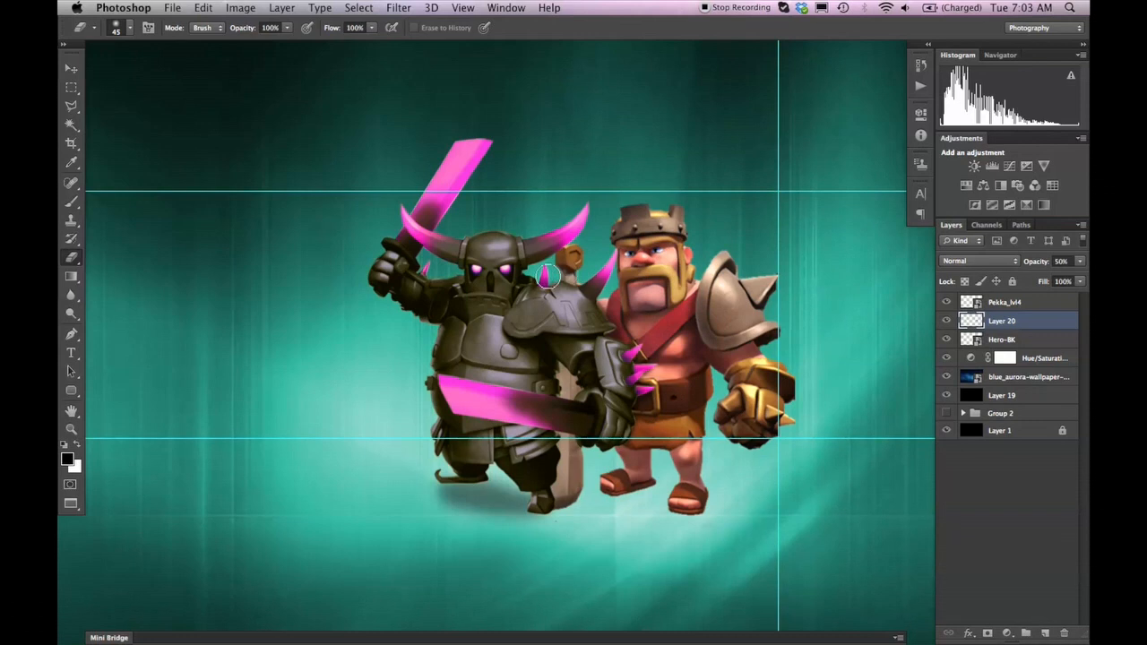
Step: Show the rulers and move the Barbarian King up slightly until his crown meets the upper horizontal guide
key(super+minus)
key(super+minus)
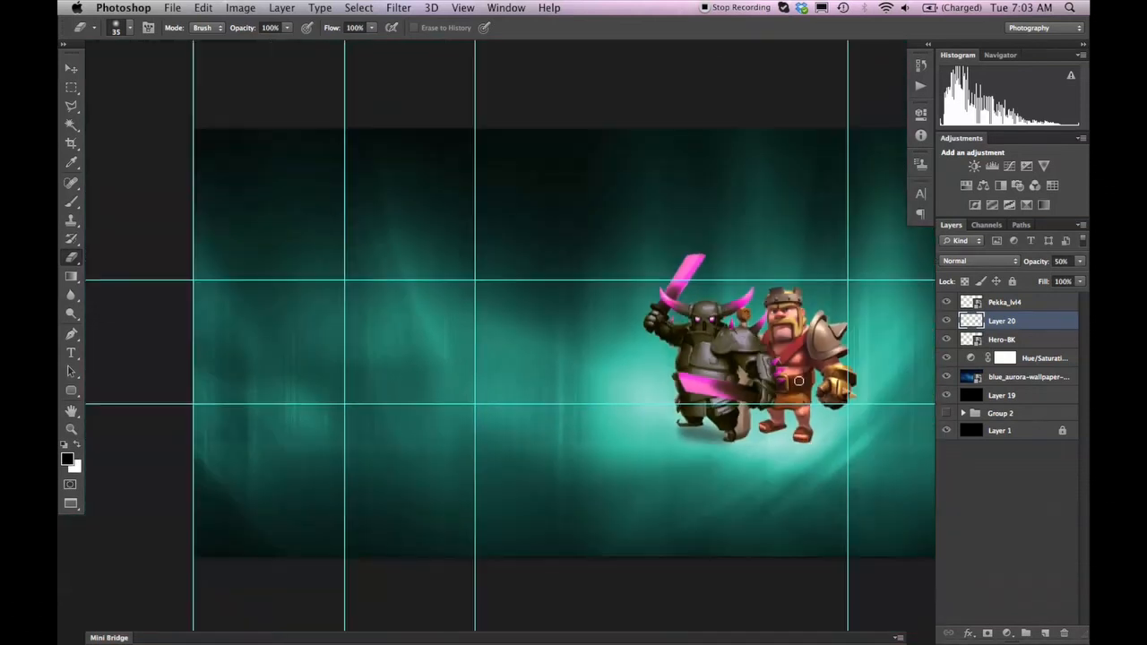
drag(841, 411, 761, 416)
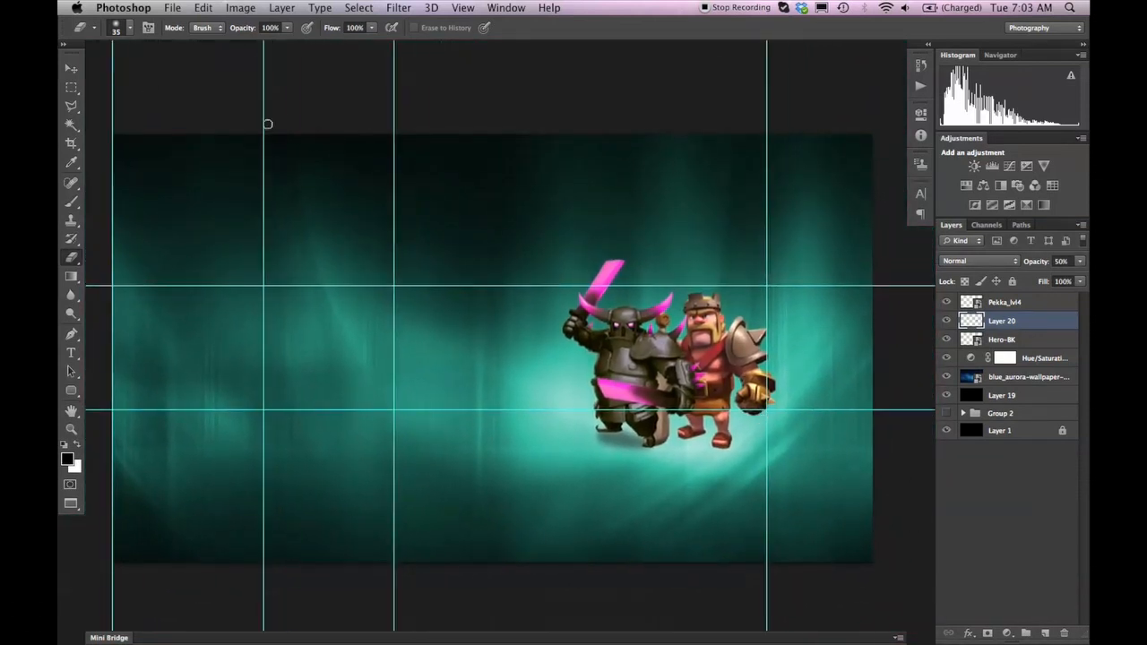
click(71, 69)
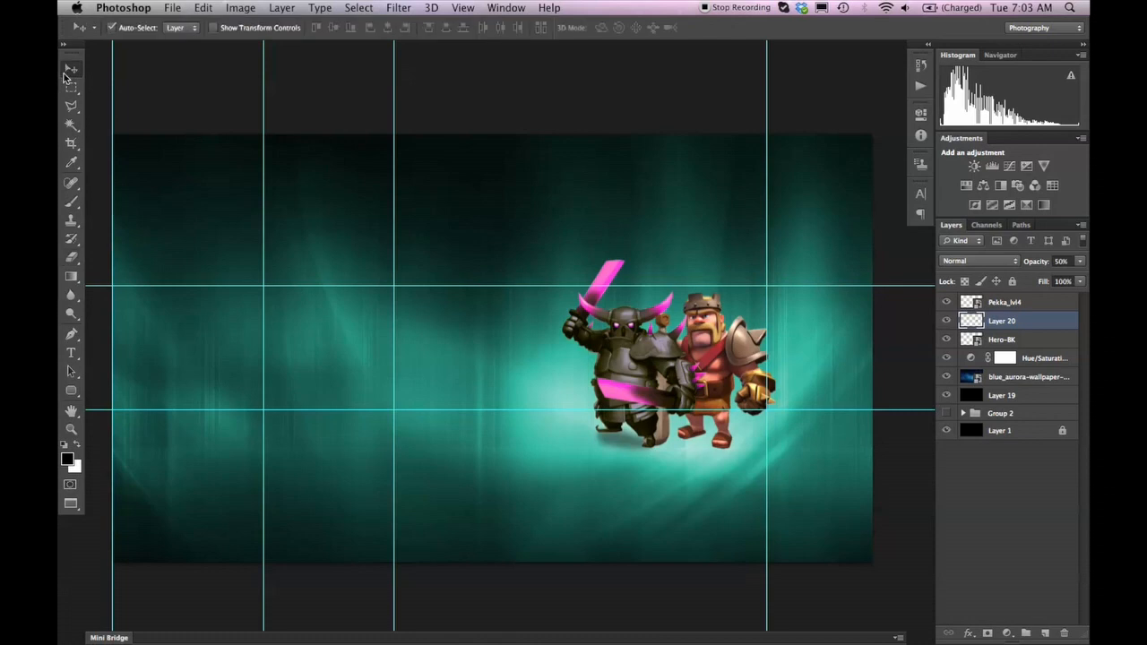
click(748, 350)
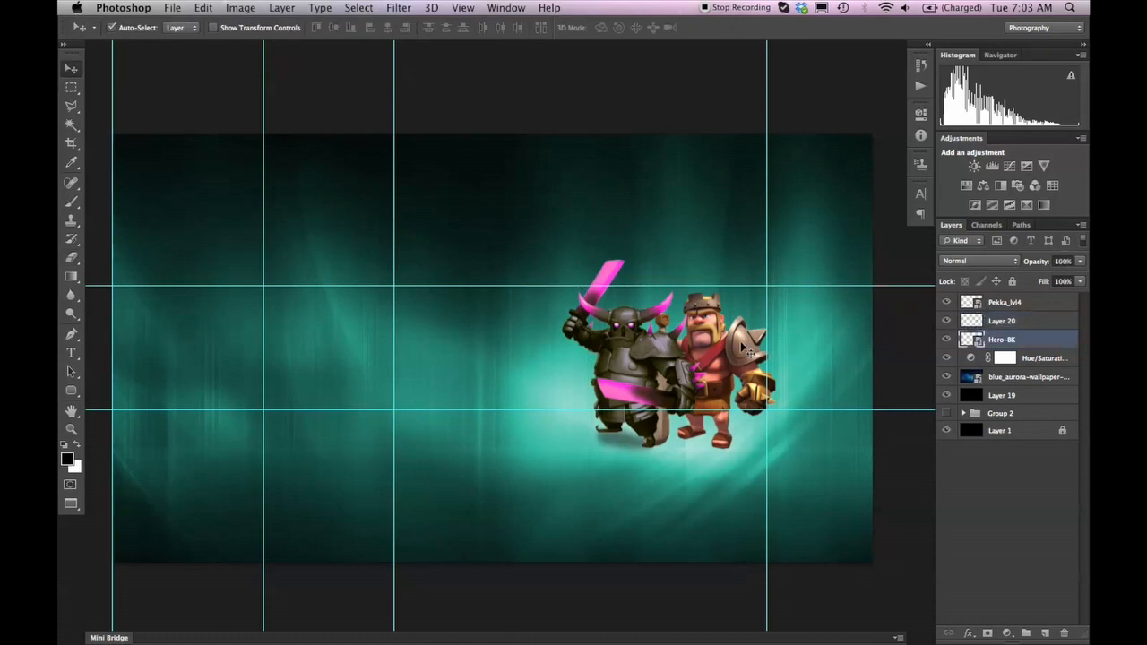
key(super+plus)
drag(767, 341, 714, 324)
key(super+r)
drag(732, 187, 379, 182)
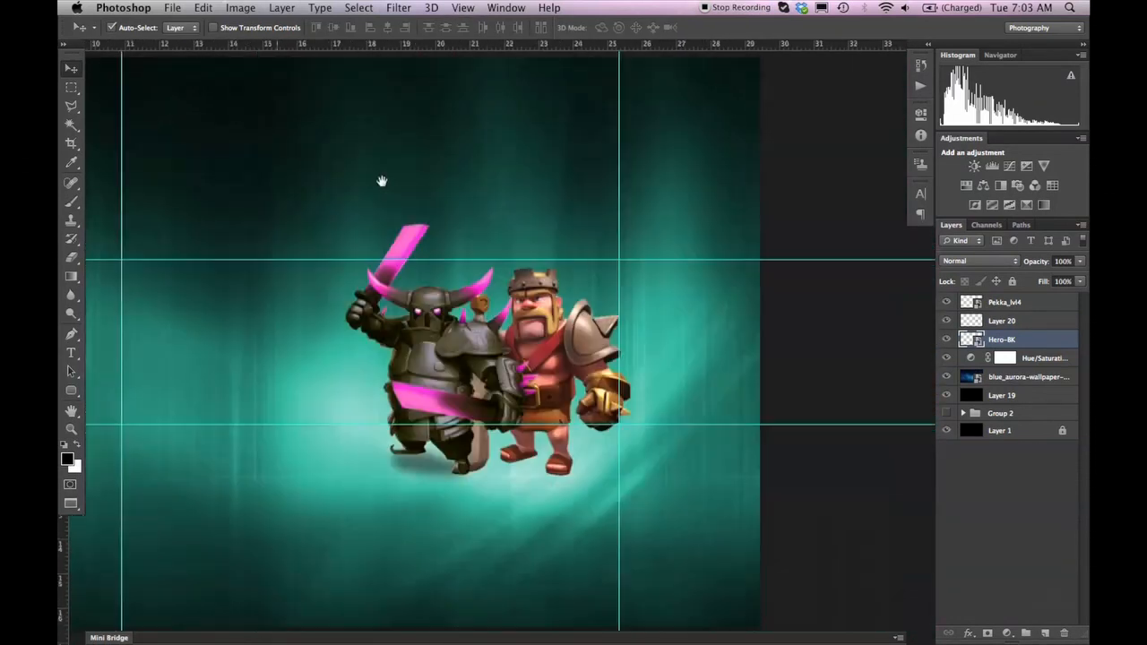
scroll(623, 260, left, 5)
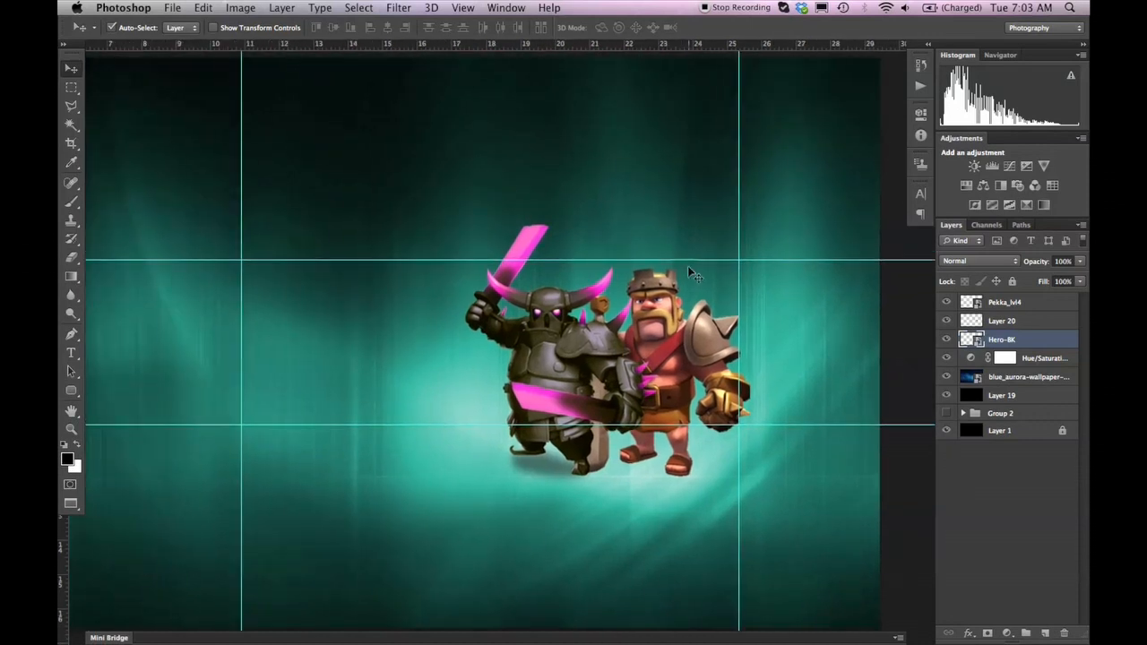
drag(689, 350, 687, 338)
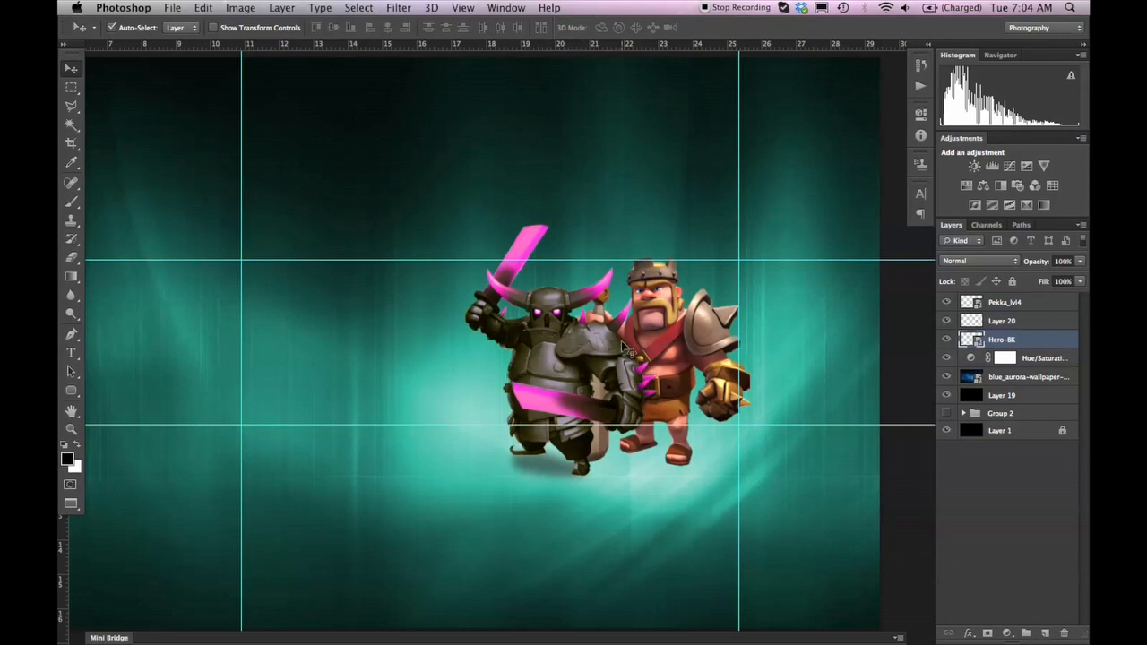
drag(577, 366, 611, 362)
drag(429, 336, 578, 336)
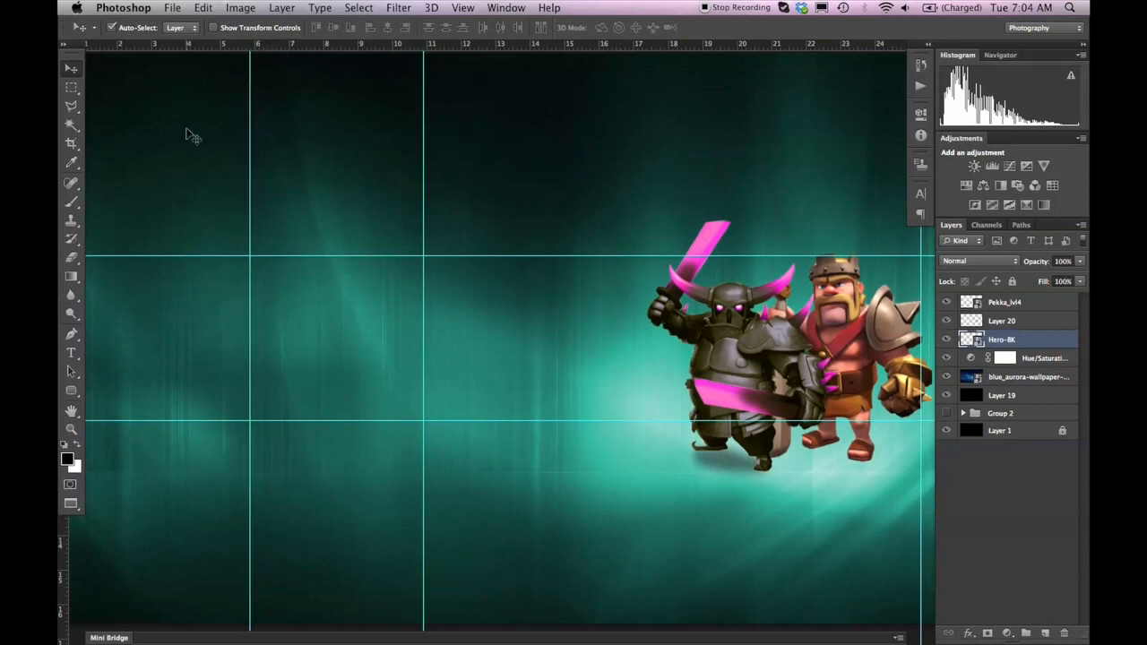
click(71, 92)
drag(216, 256, 355, 378)
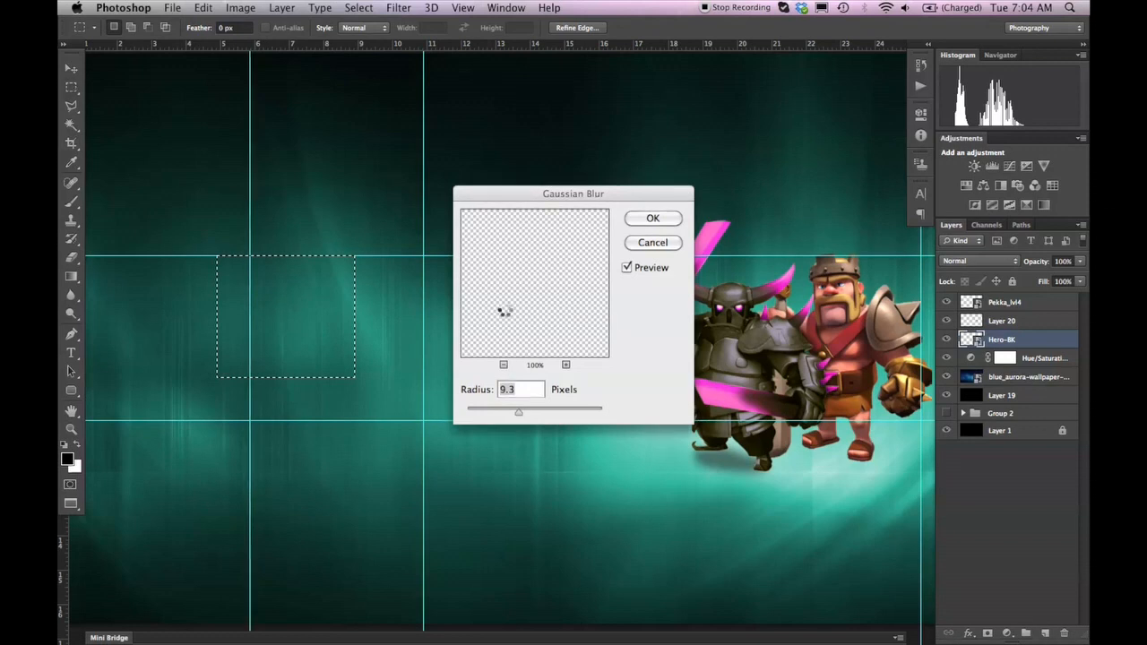
click(652, 241)
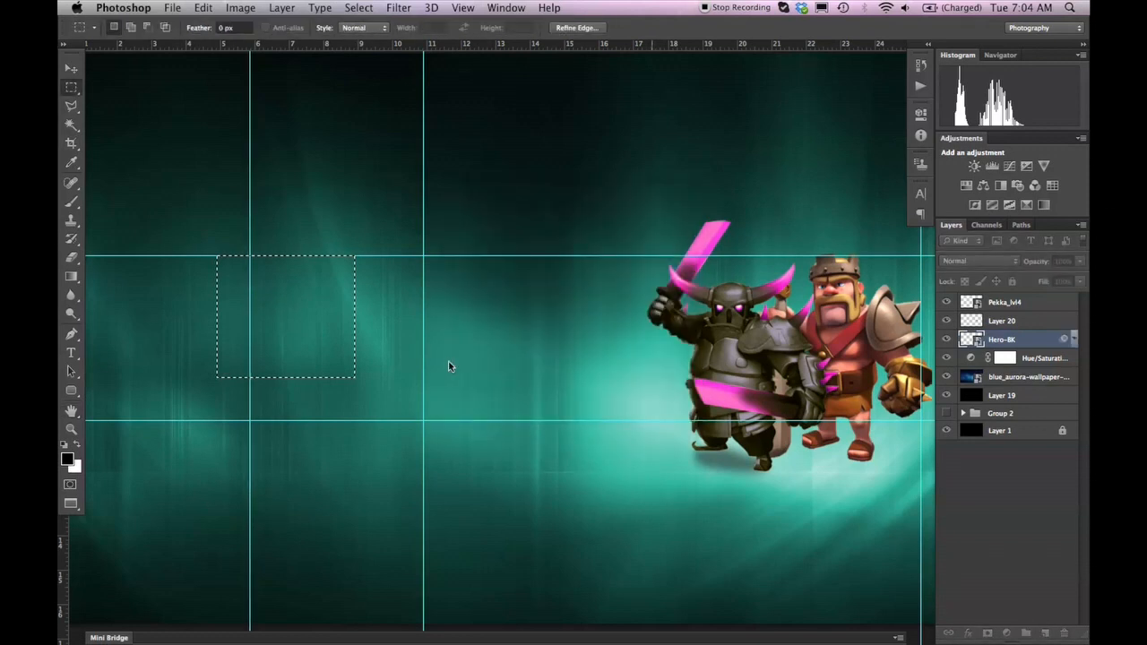
key(super+d)
Step: Add the text GAMINGWITHMOLT in black 25 pt Transformers font on the empty background beside the figures
drag(641, 361, 553, 359)
key(t)
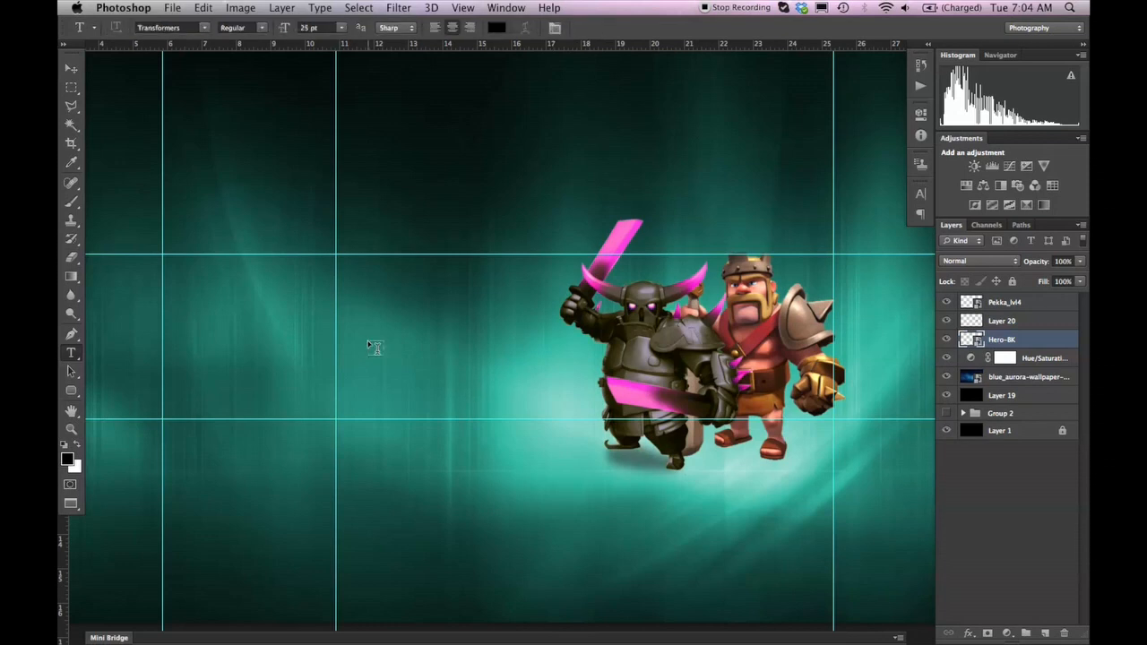
click(311, 301)
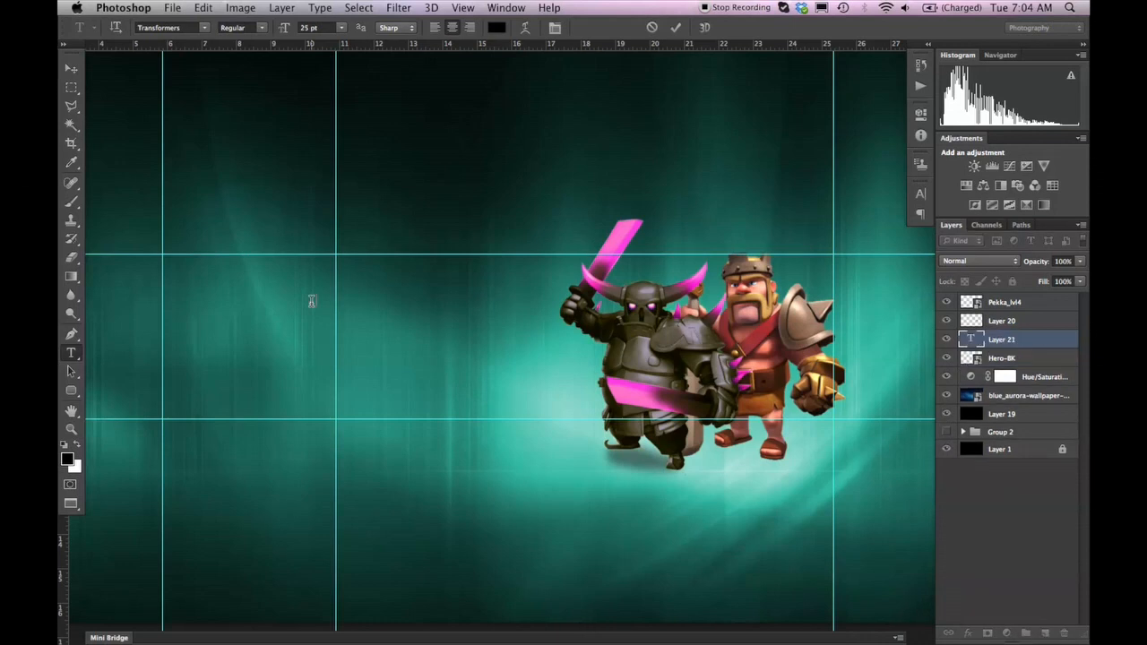
text(GAMINGSMITHMOLT)
Step: Turn off faux bold and underline for the whole GAMINGWITHMOLT text
key(super+a)
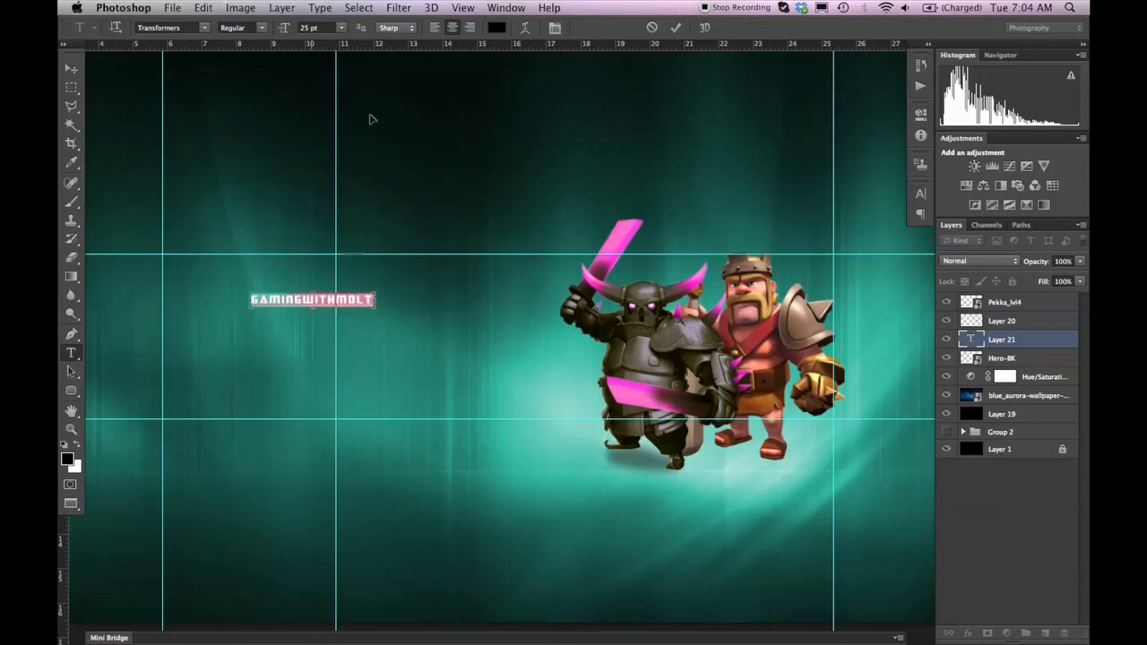
click(921, 192)
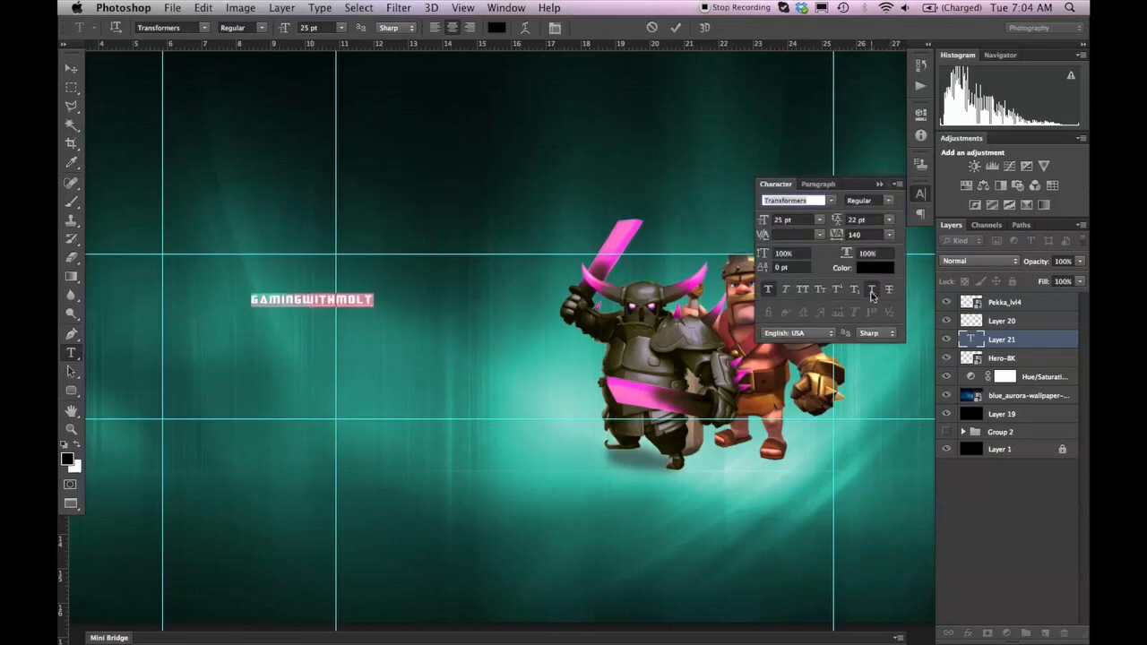
click(769, 289)
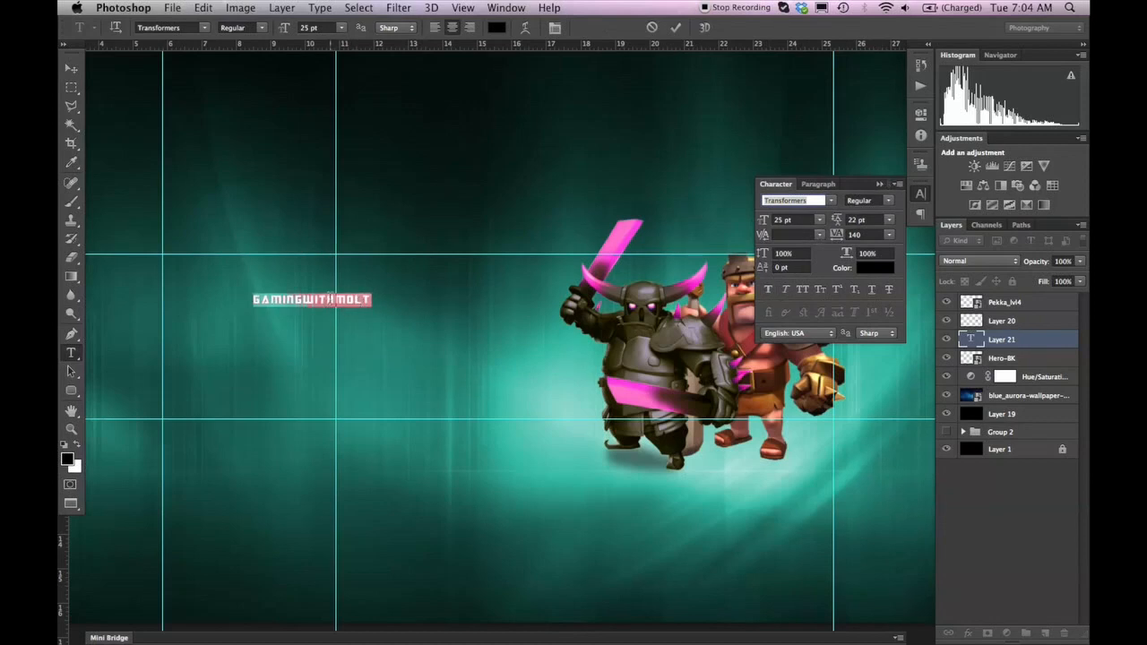
Step: Set the font size of WITH inside the title text to 20 pt
drag(335, 299, 324, 299)
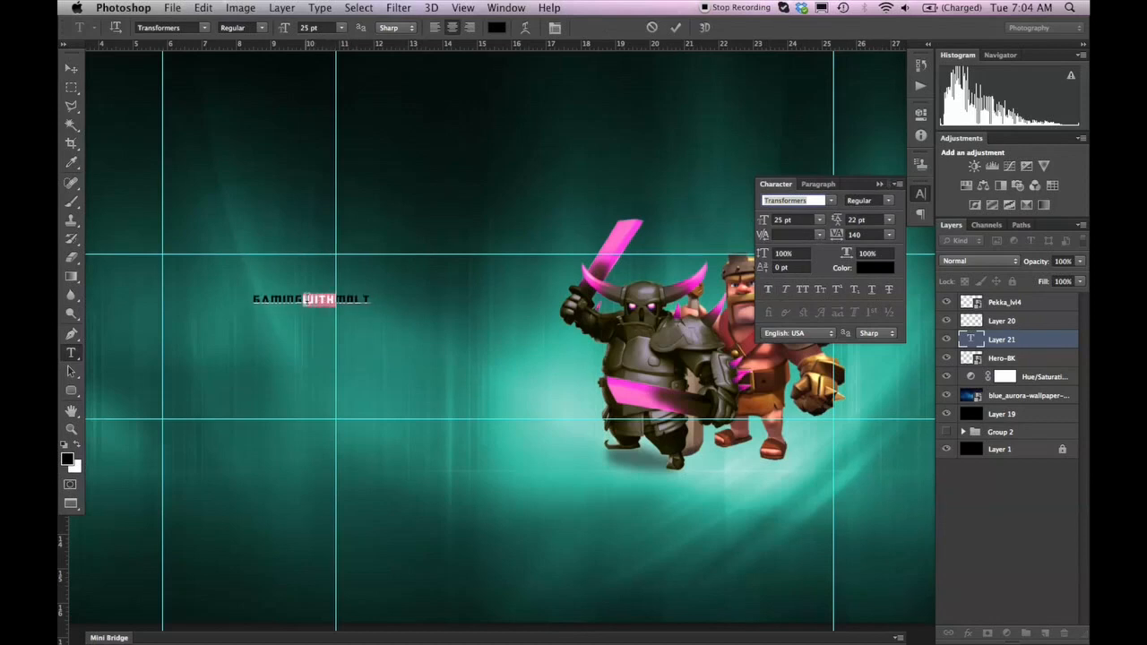
double_click(787, 220)
text(20)
key(Return)
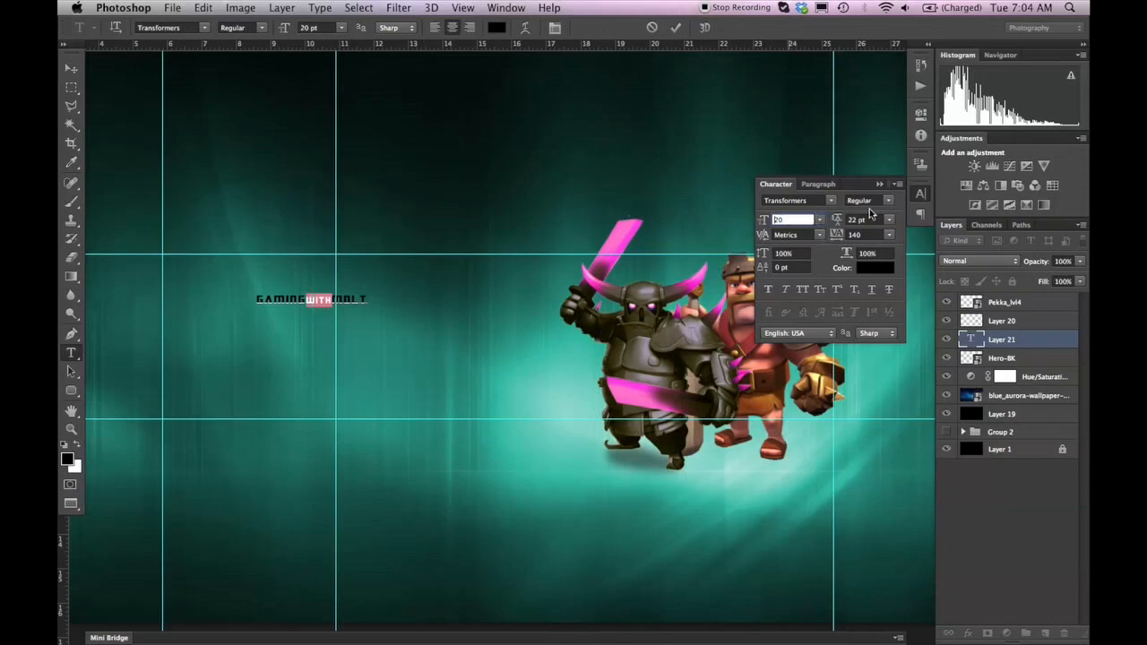
click(882, 185)
Step: Tighten the letter tracking of the entire GAMINGWITHMOLT text
click(315, 303)
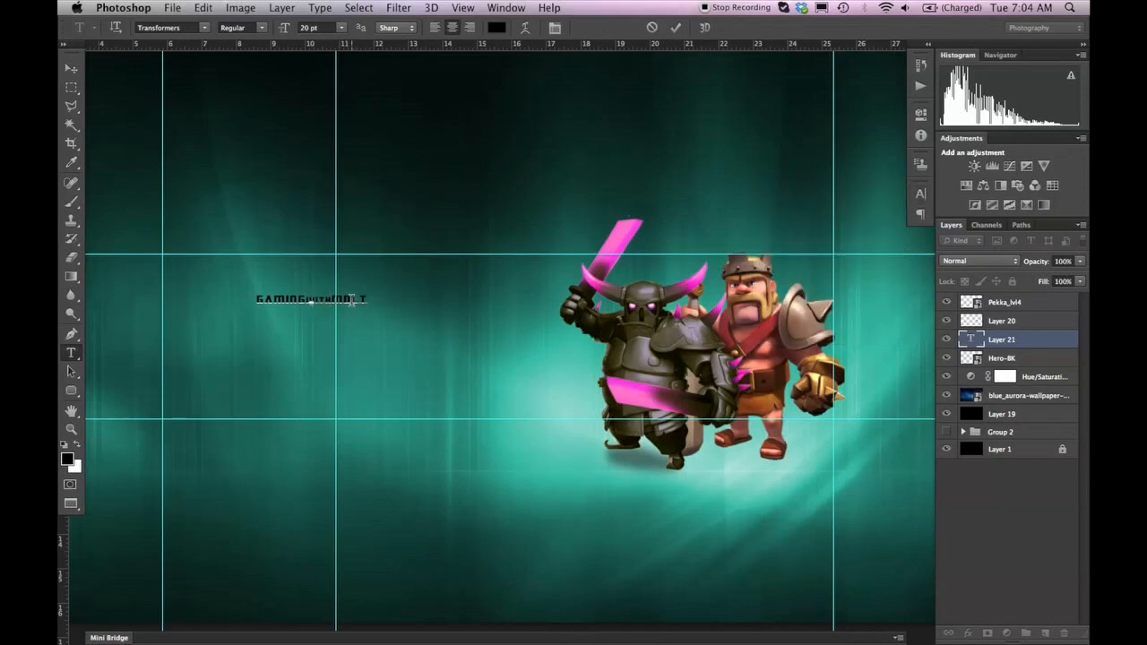
key(super+a)
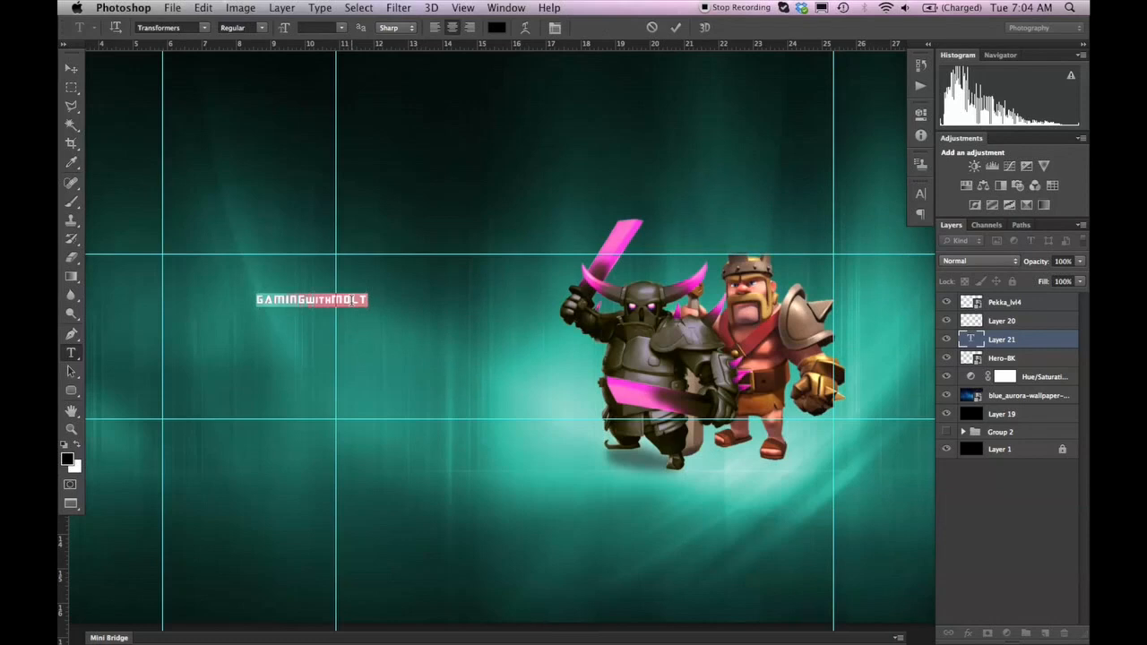
key(alt+Left)
key(alt+Left)
key(alt+Left)
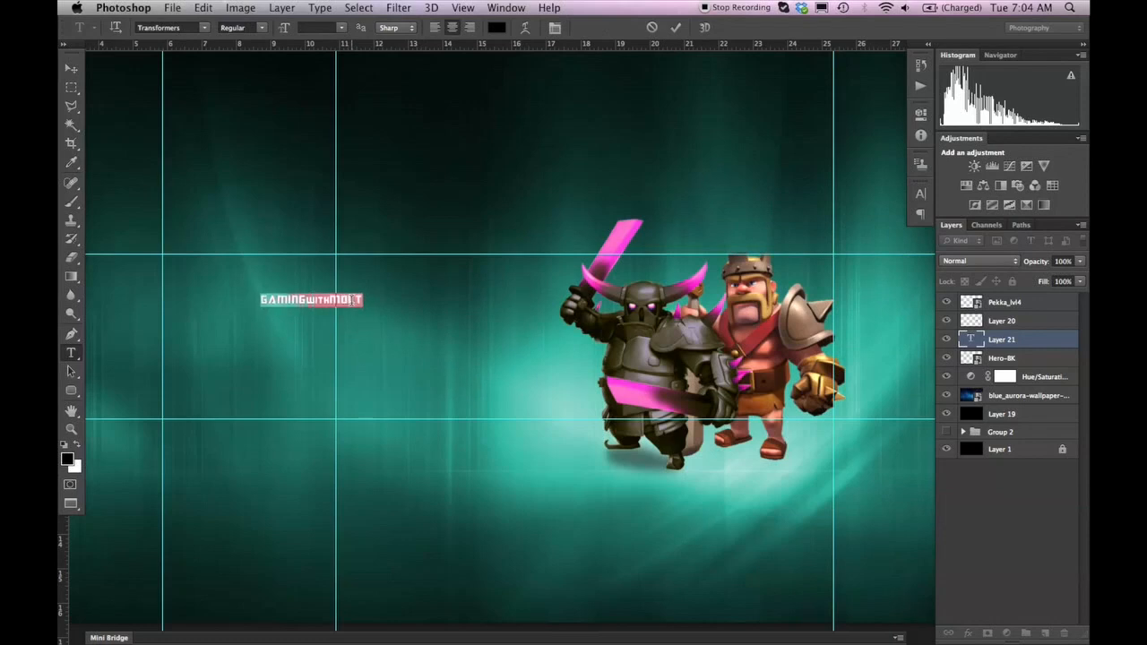
key(alt+Left)
key(alt+Right)
key(alt+Right)
key(alt+Right)
key(alt+Right)
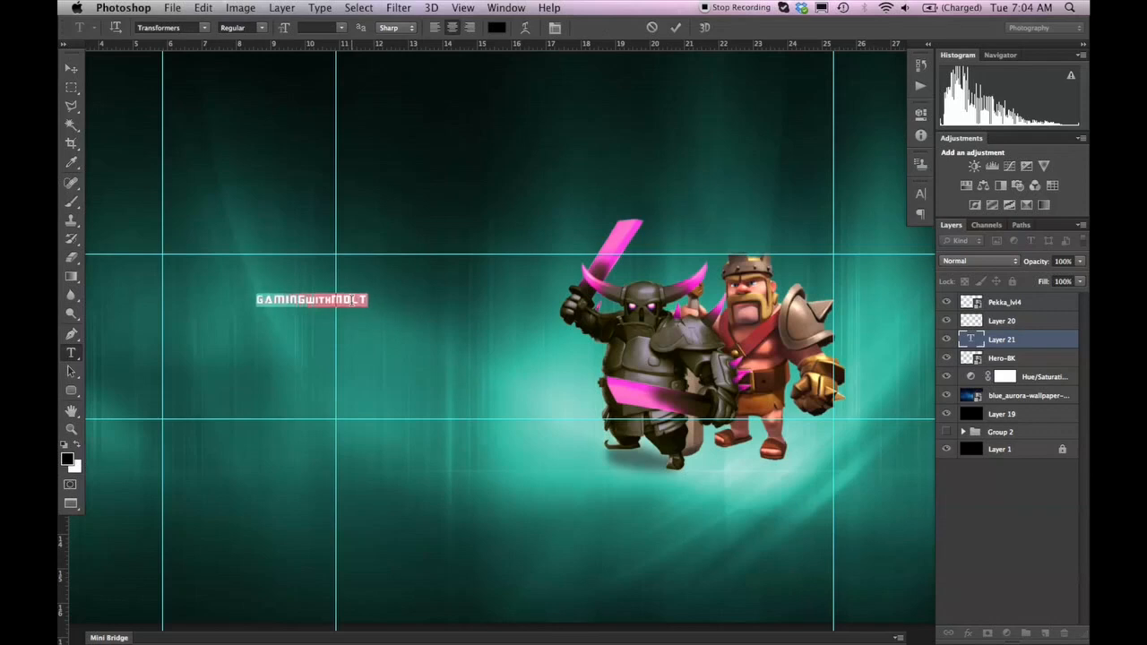
key(alt+Left)
key(alt+Left)
key(alt+Left)
key(alt+Left)
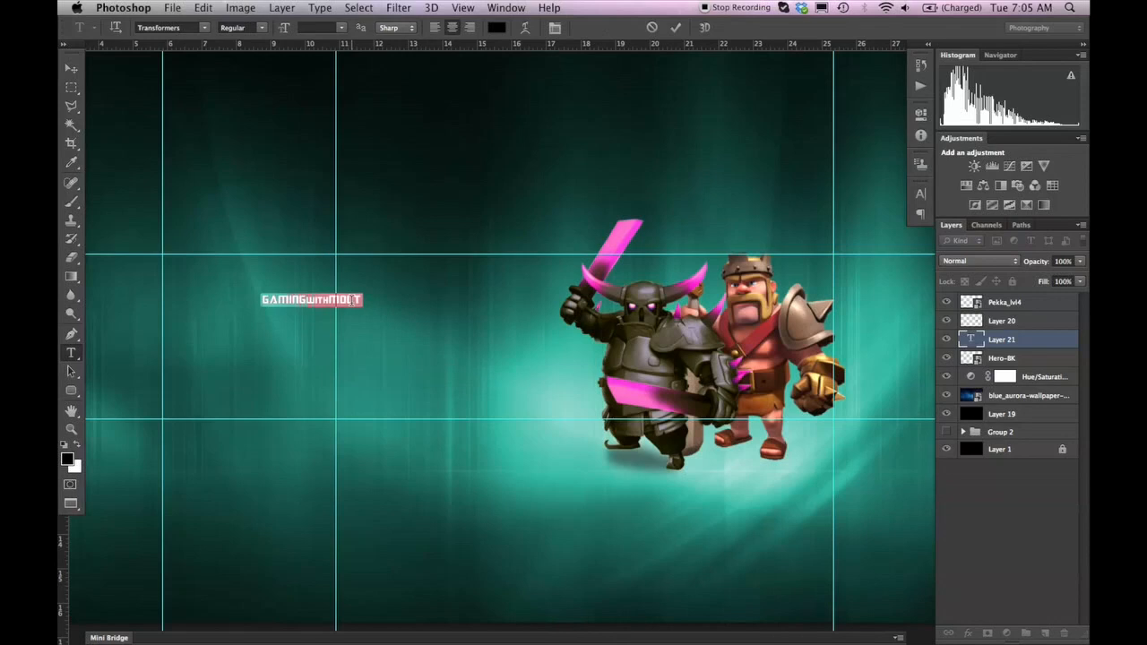
Step: Move the GAMINGWITHMOLT text beside Pekka and enlarge it proportionally to span from the inner vertical guide to Pekka's body
click(72, 69)
drag(402, 317, 453, 330)
key(super+t)
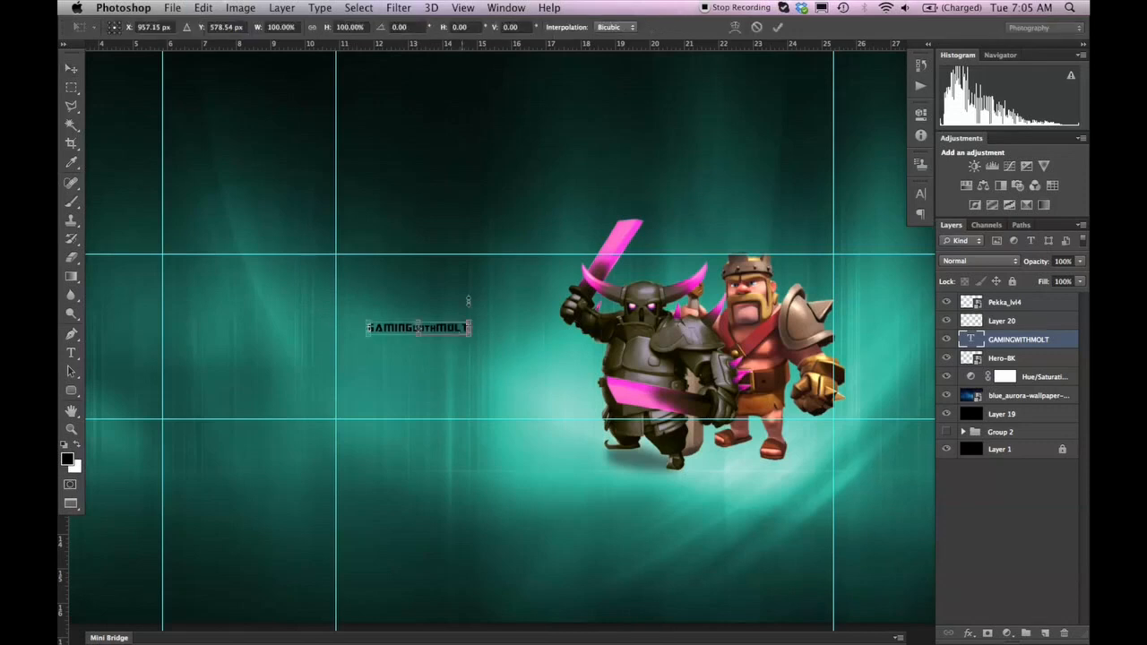
drag(472, 321, 492, 369)
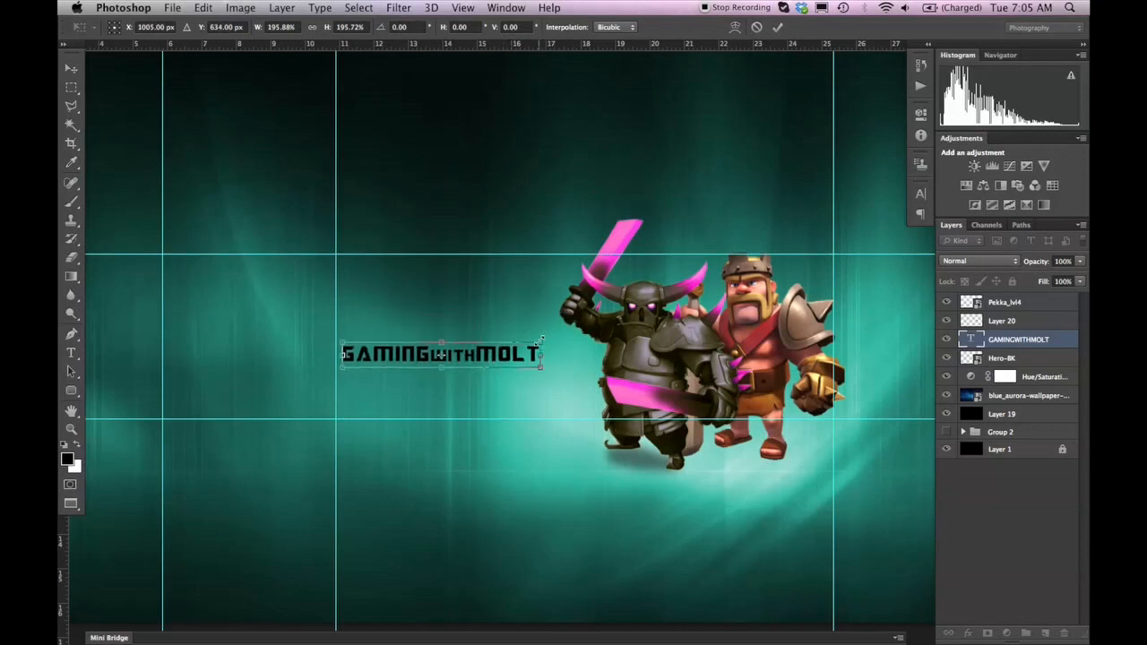
drag(541, 339, 592, 334)
key(Return)
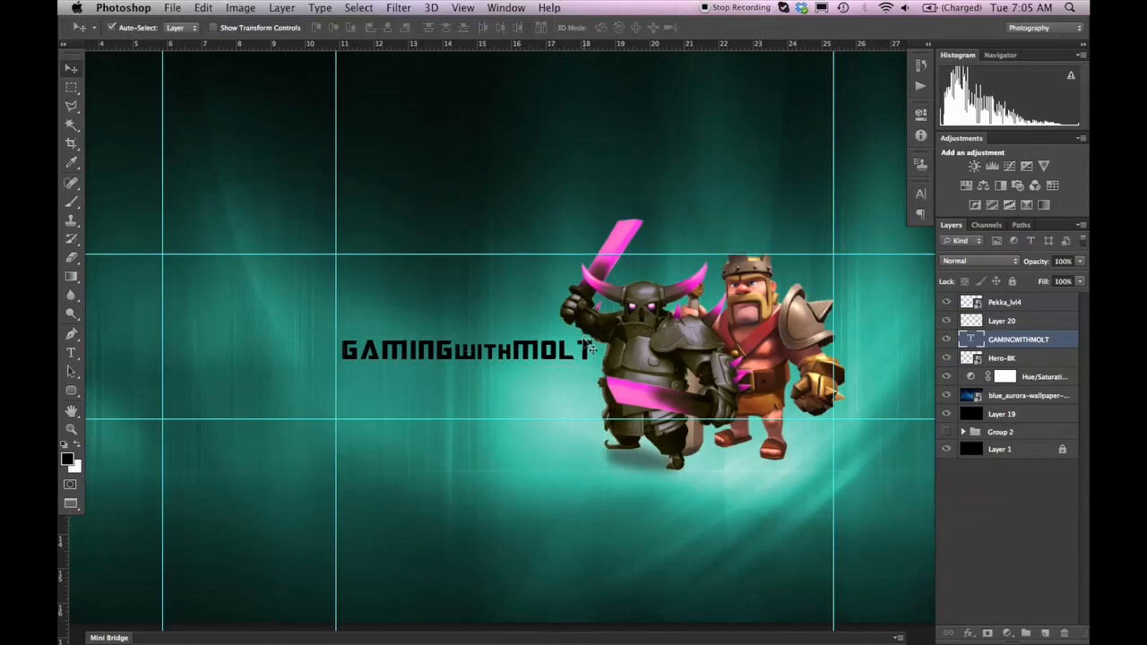
Step: Reduce the letter tracking of the title text a little further so its final T sits clear of Pekka's body
key(t)
click(587, 352)
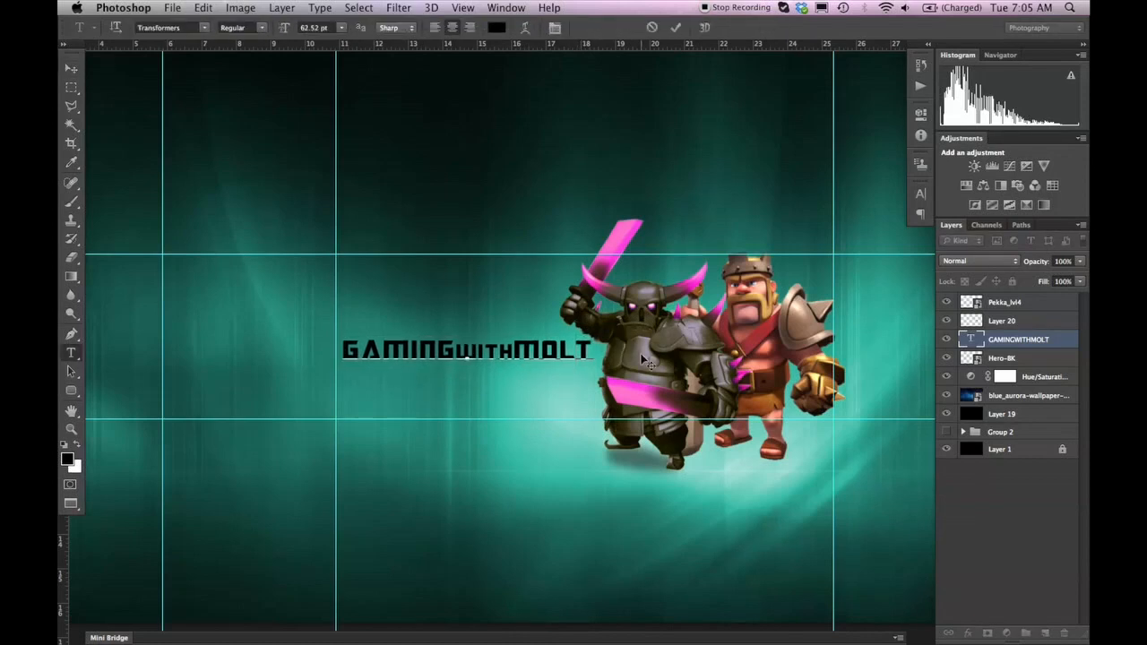
key(alt+Left)
key(alt+Left)
key(alt+Left)
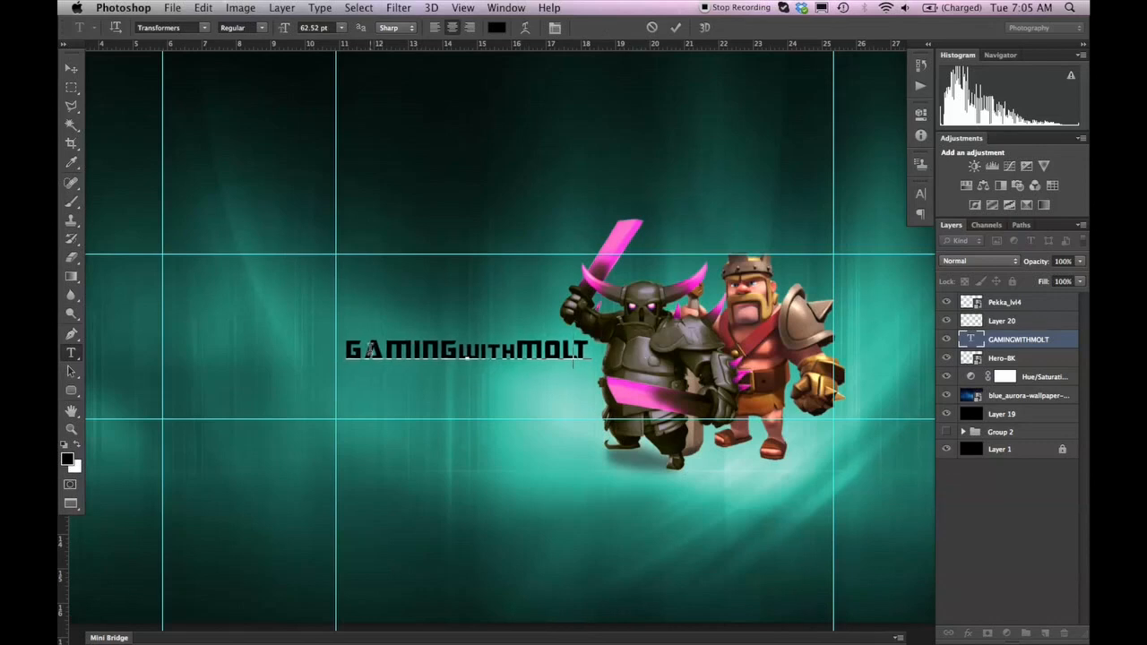
key(alt+Left)
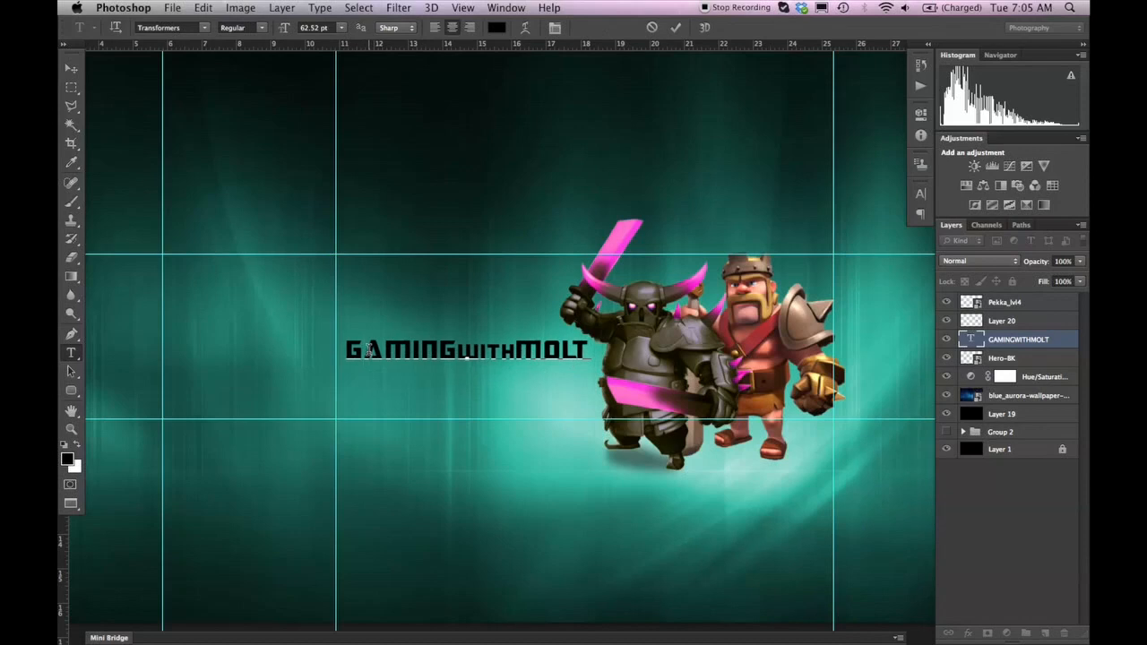
click(76, 72)
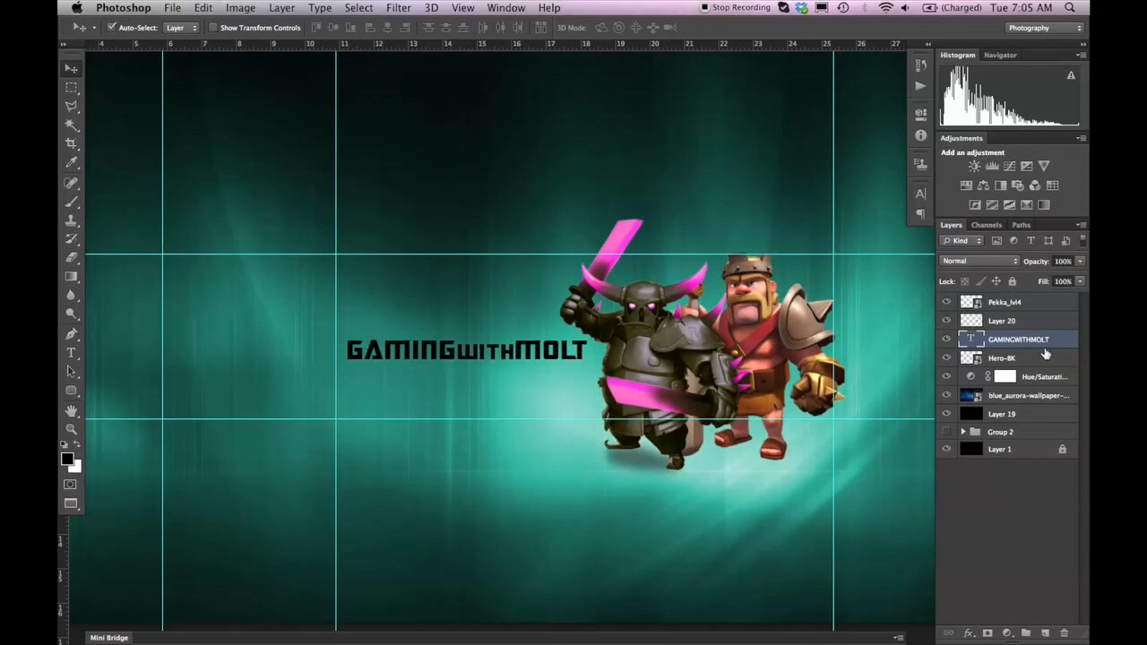
Step: Add a Gradient Overlay to the GAMINGWITHMOLT layer with its dark stop set to 111000, sampled from Pekka's raised arm
double_click(1070, 346)
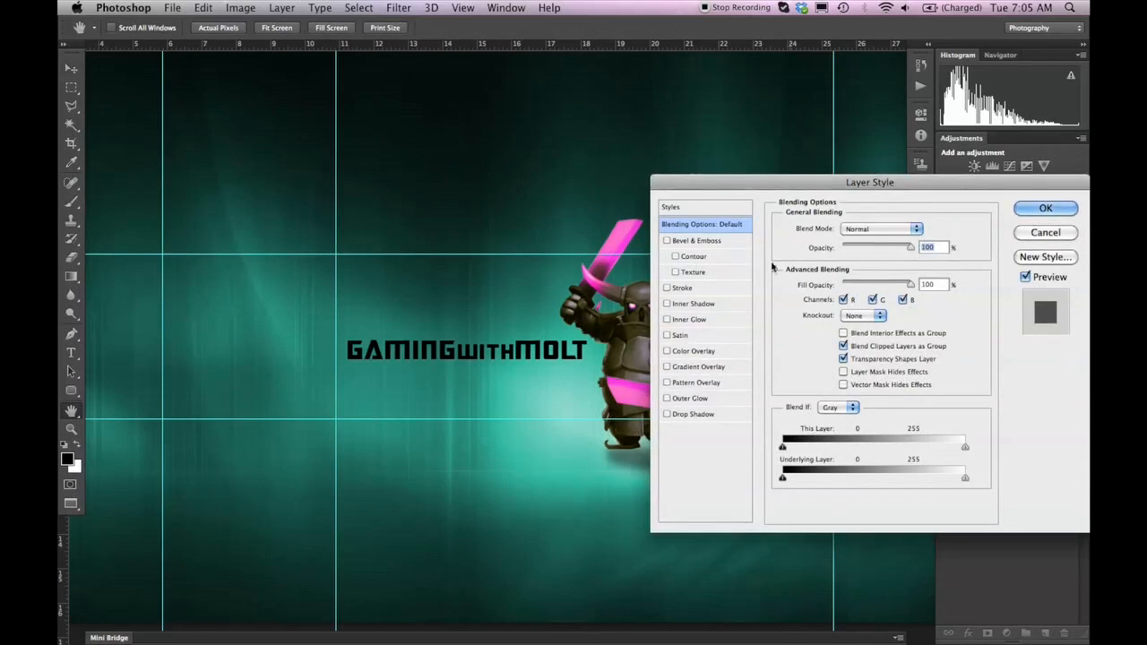
click(667, 367)
click(734, 368)
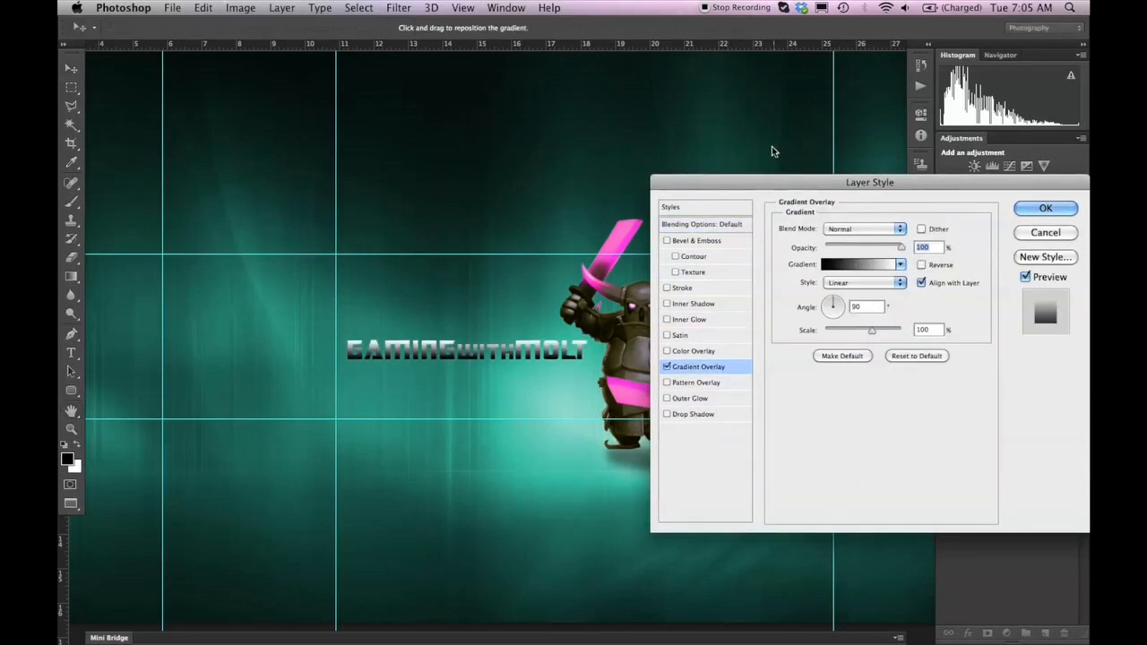
drag(741, 192, 865, 186)
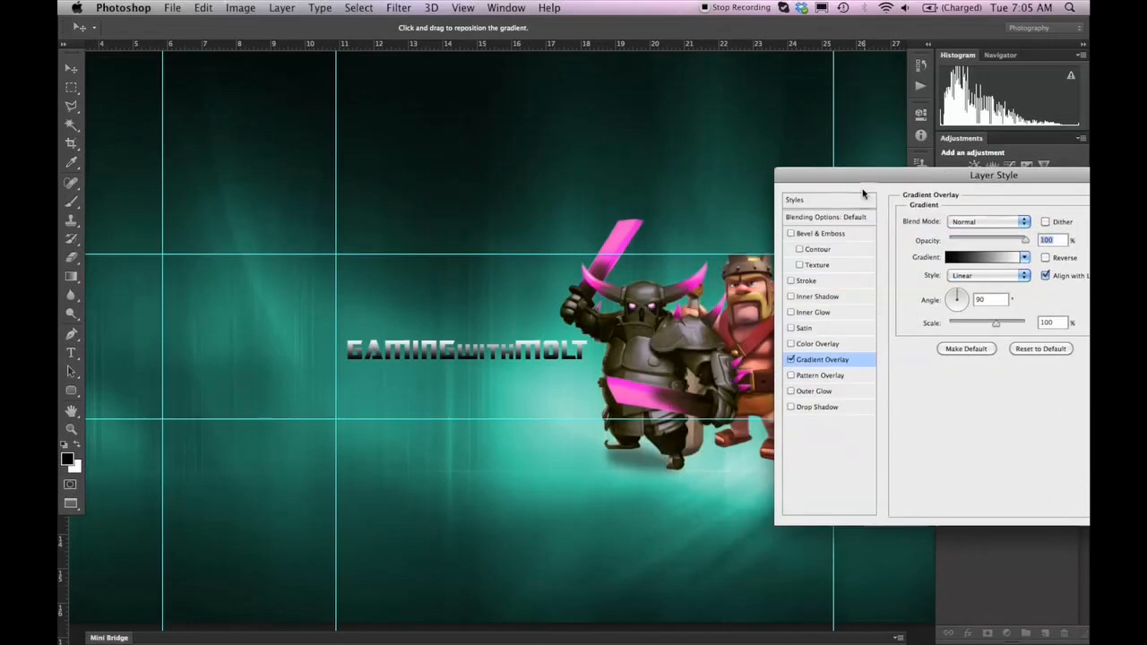
click(948, 259)
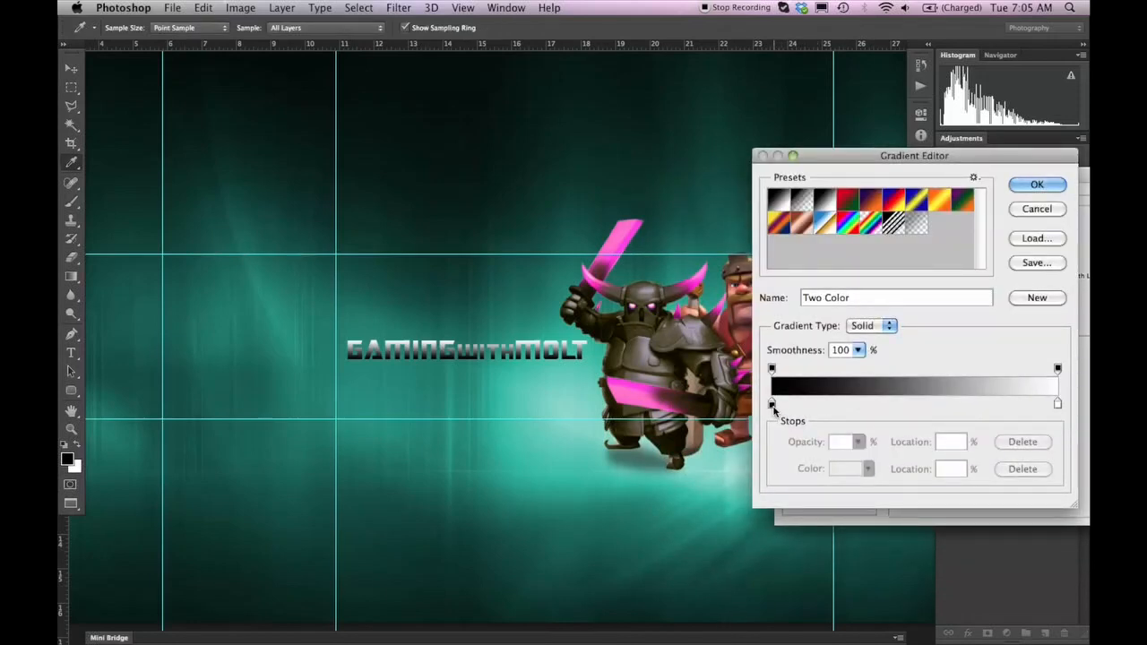
double_click(772, 406)
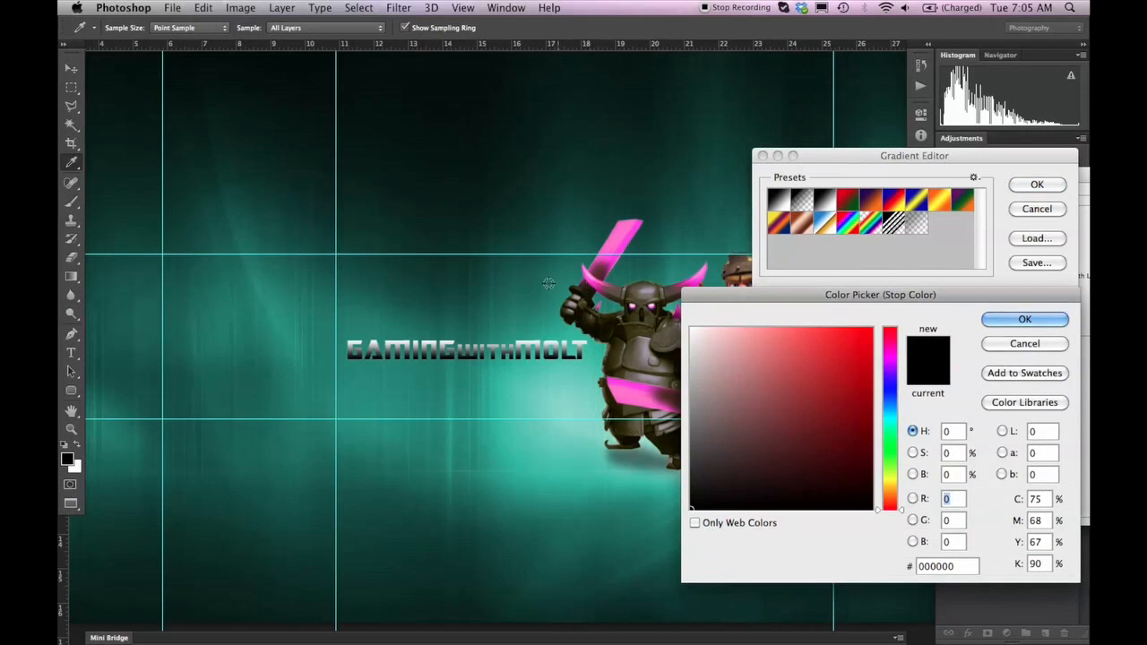
click(596, 323)
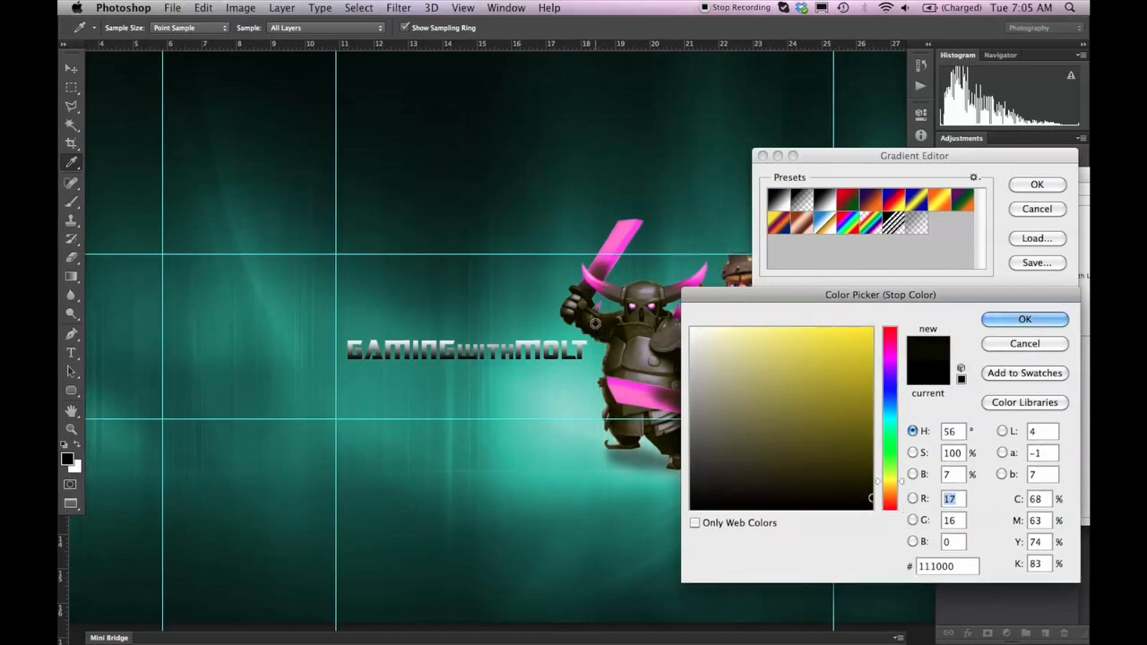
click(1024, 319)
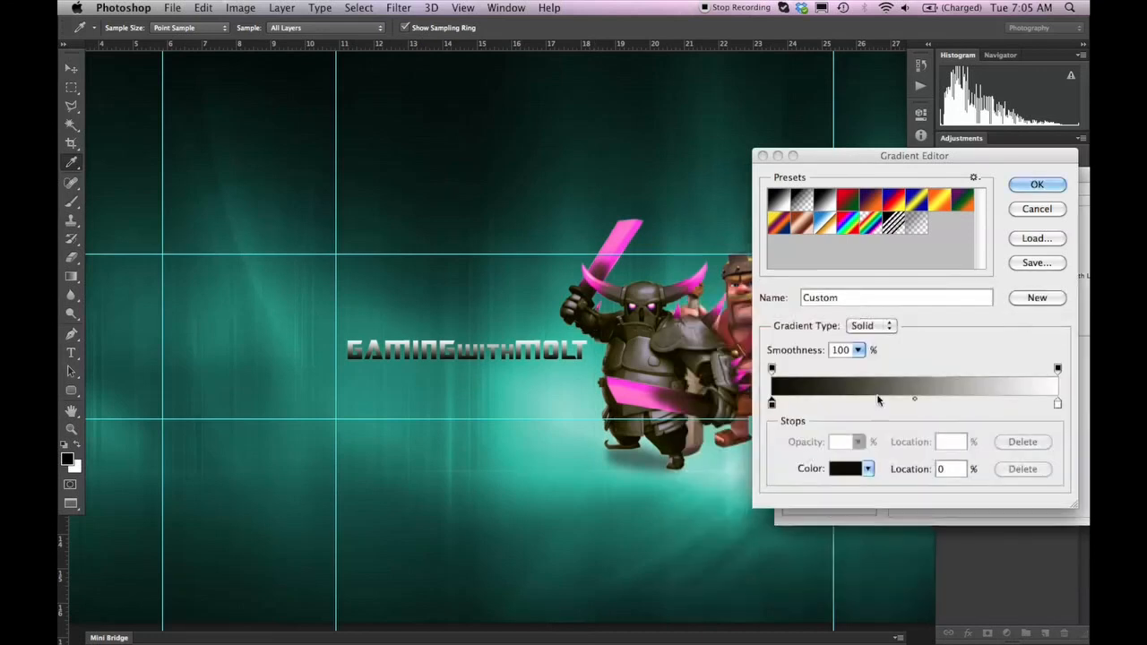
Step: Set the light stop of the title's gradient to the grey-brown 726c60 sampled from Pekka's chest armour, and accept the gradient
click(1057, 404)
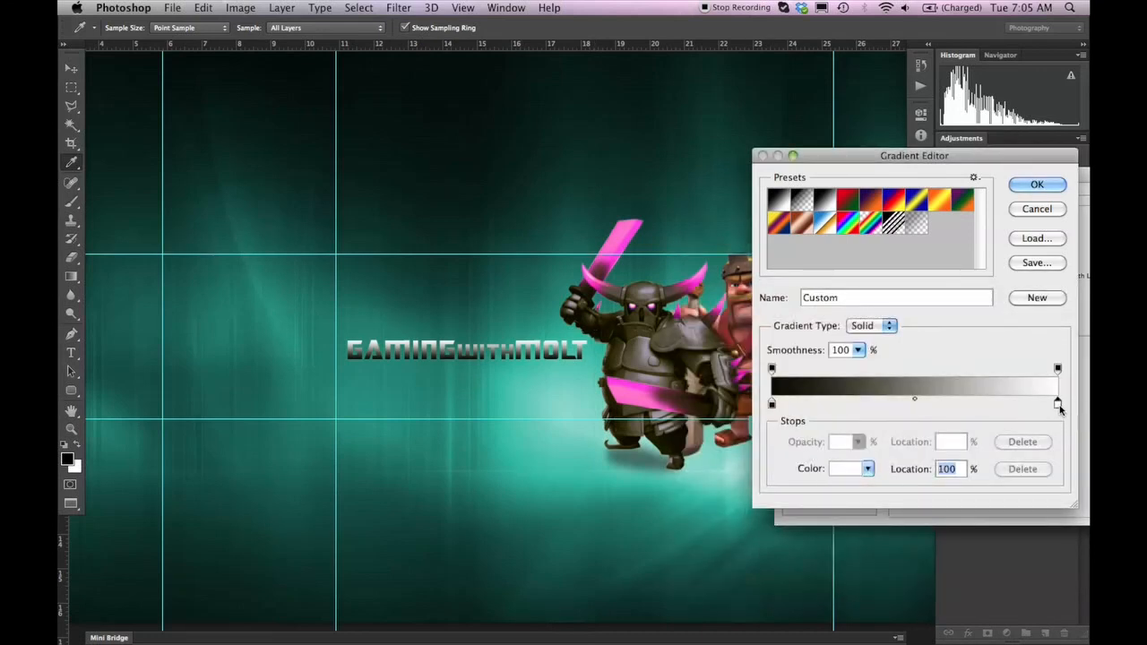
click(842, 471)
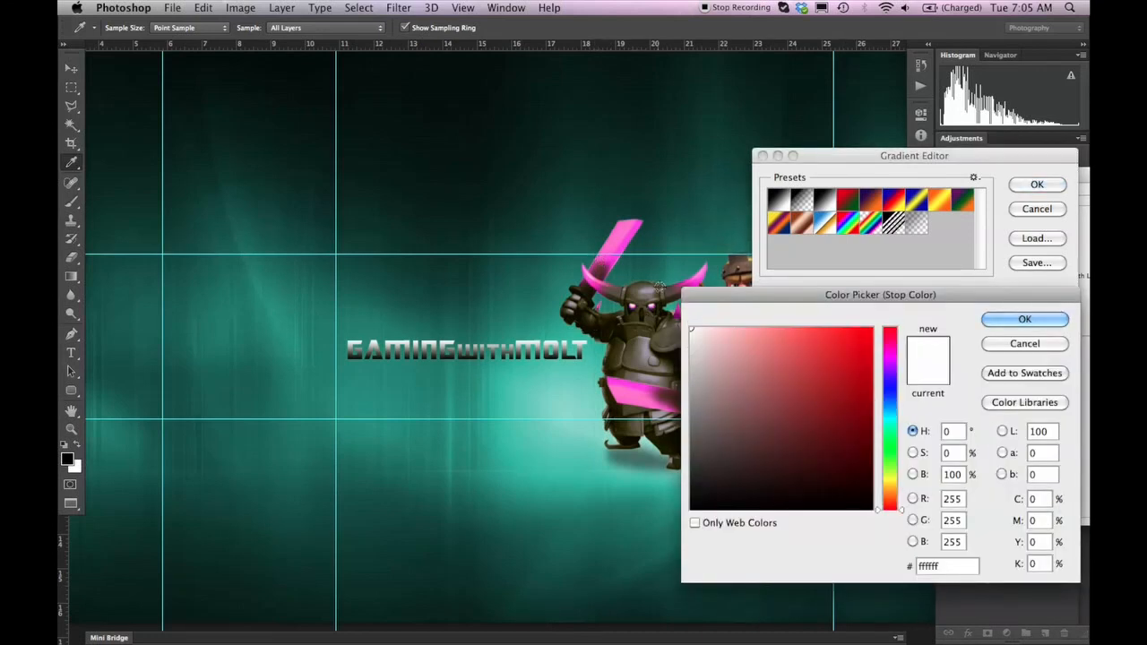
click(646, 287)
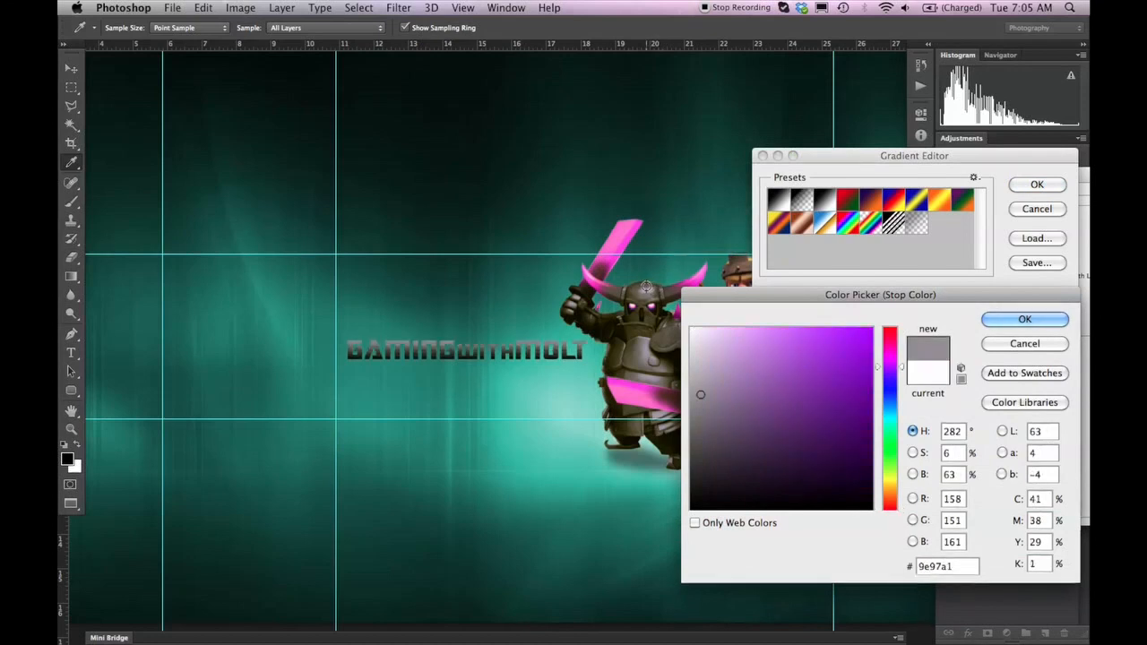
click(646, 363)
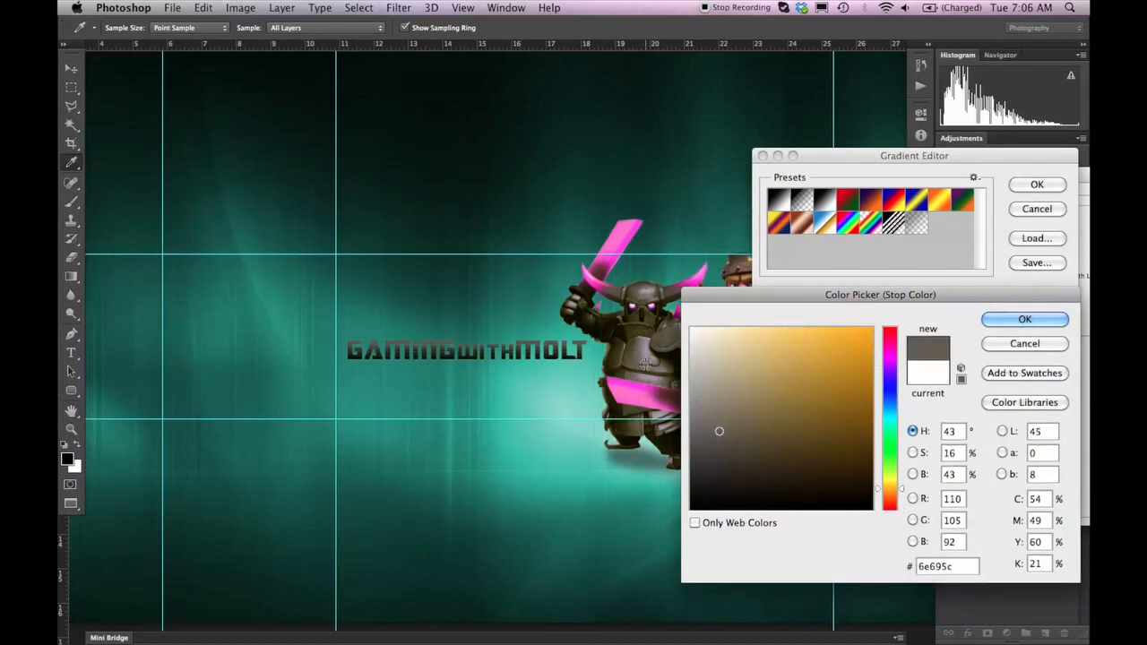
click(645, 354)
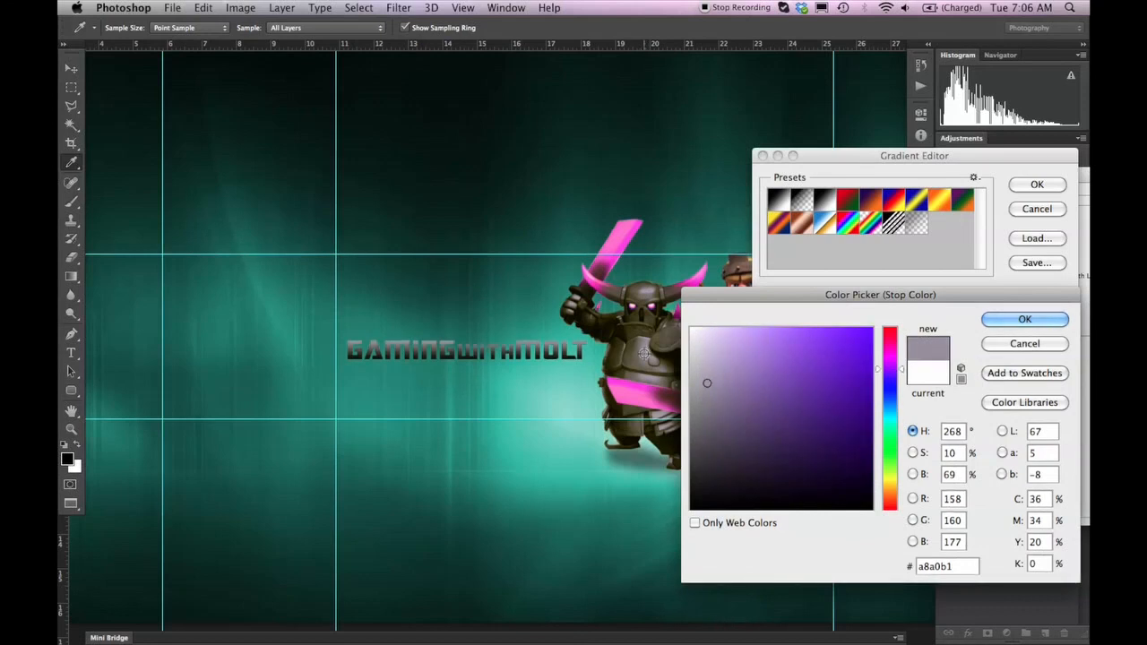
click(642, 359)
click(638, 363)
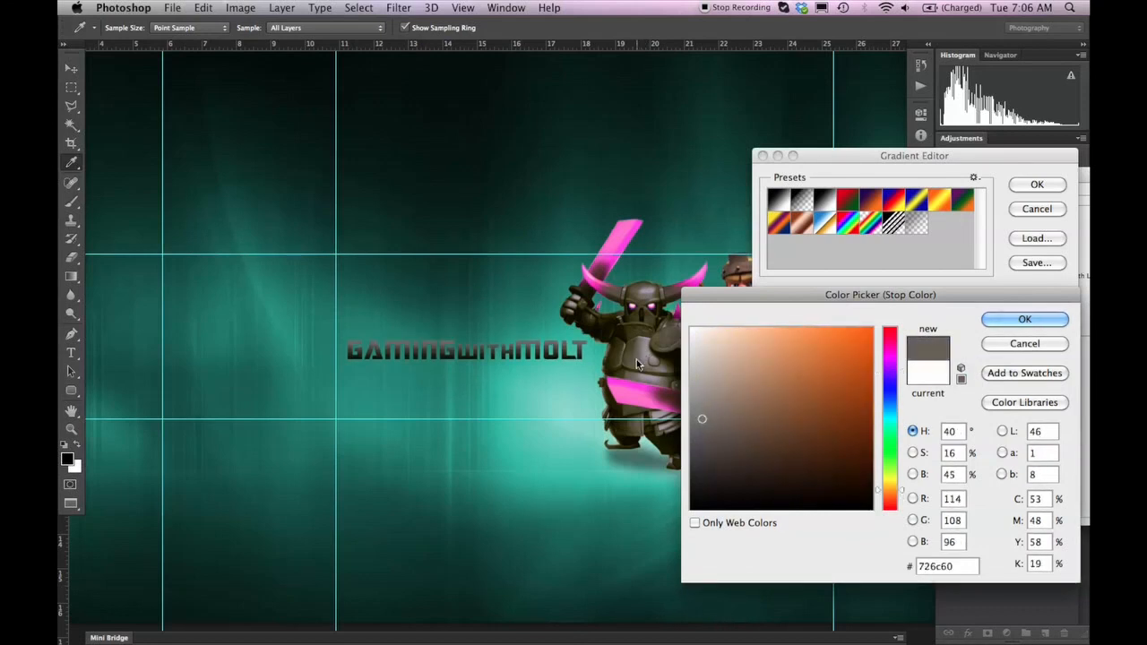
click(1027, 319)
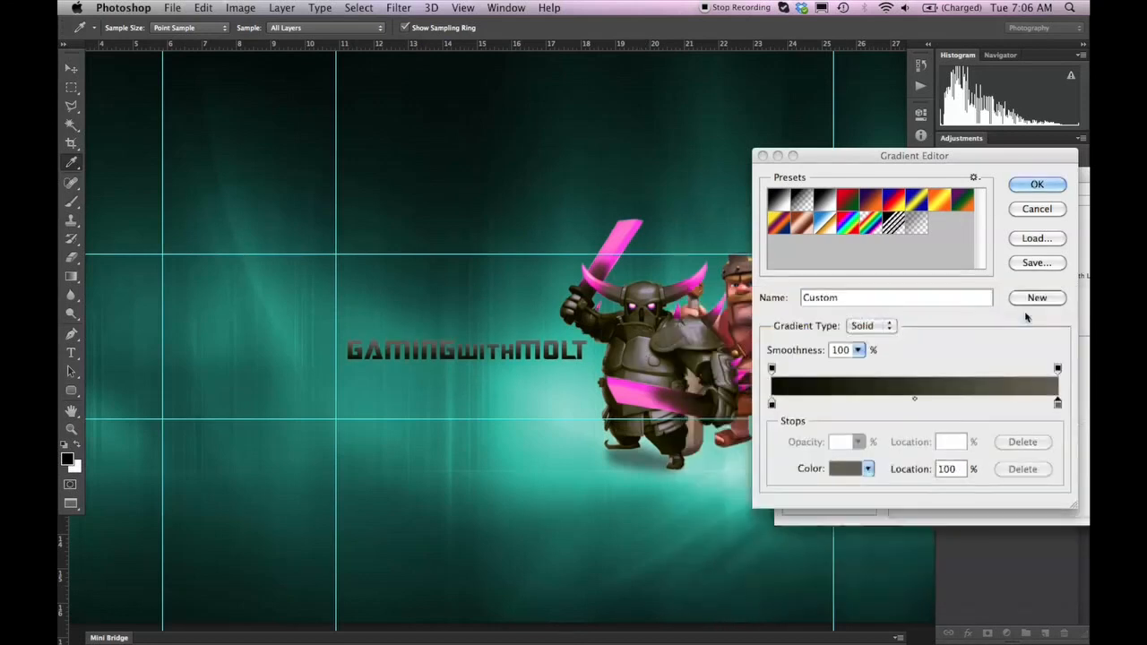
click(1036, 185)
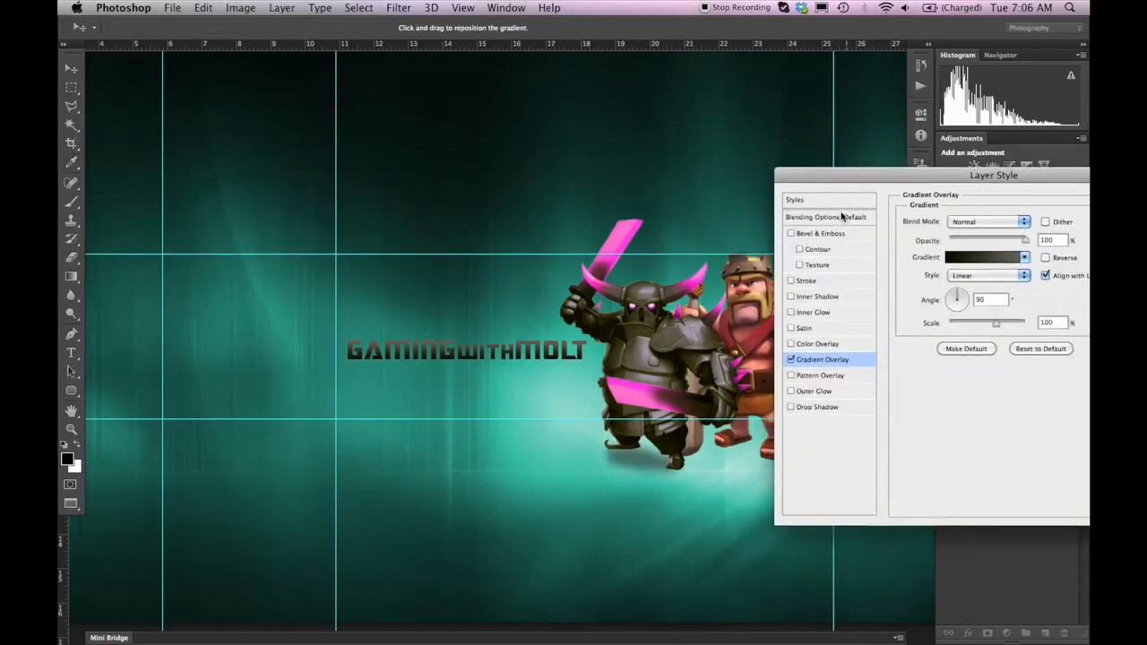
Step: Add an outside Stroke to the title text in the pink sampled from Pekka's raised sword
drag(856, 184, 844, 182)
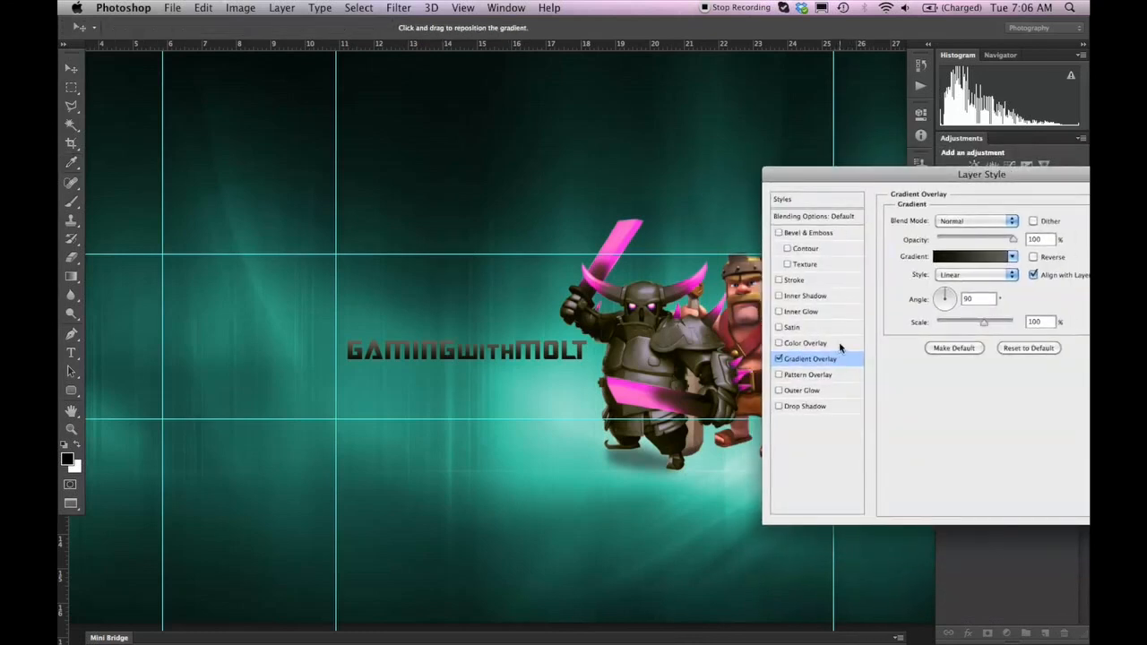
click(778, 280)
click(821, 280)
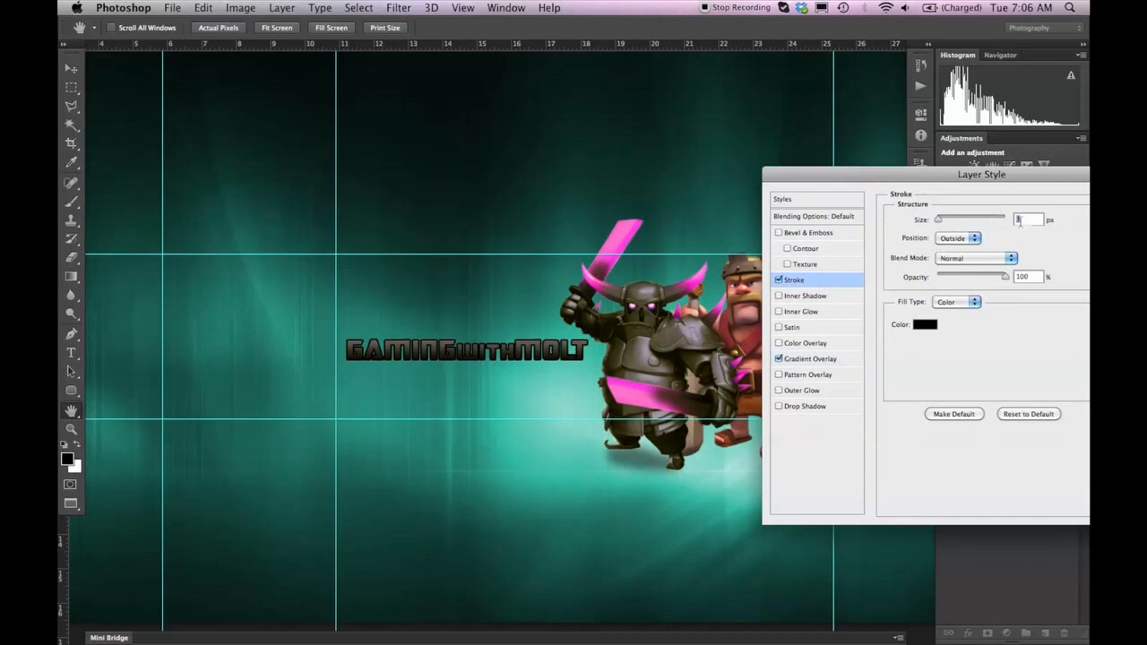
click(926, 326)
click(623, 223)
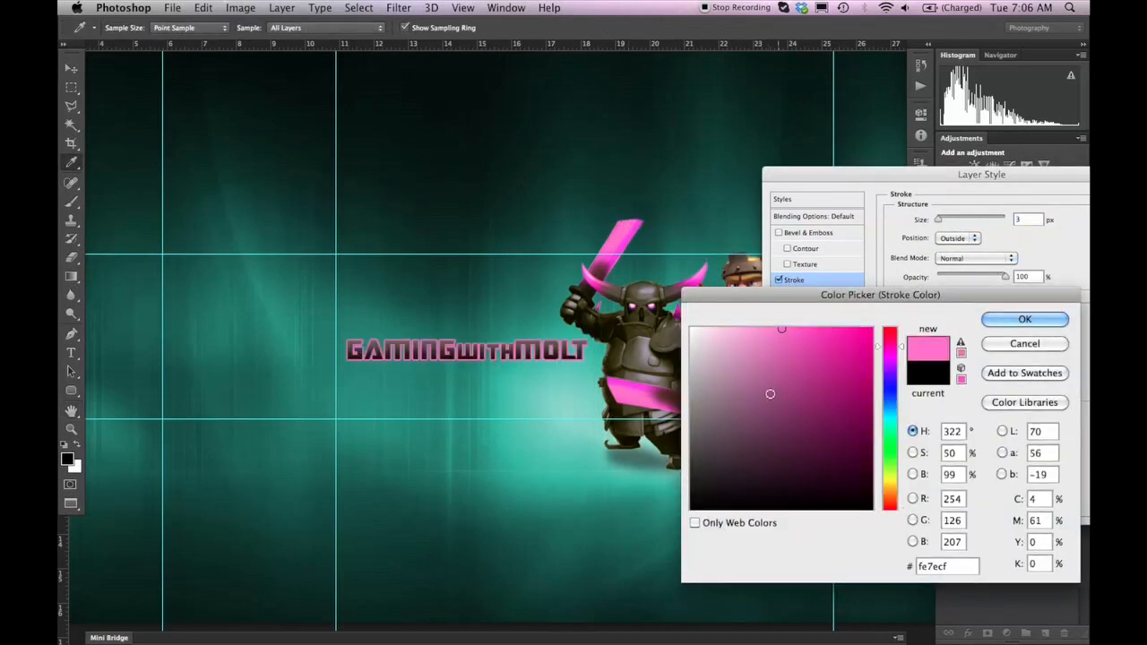
click(997, 322)
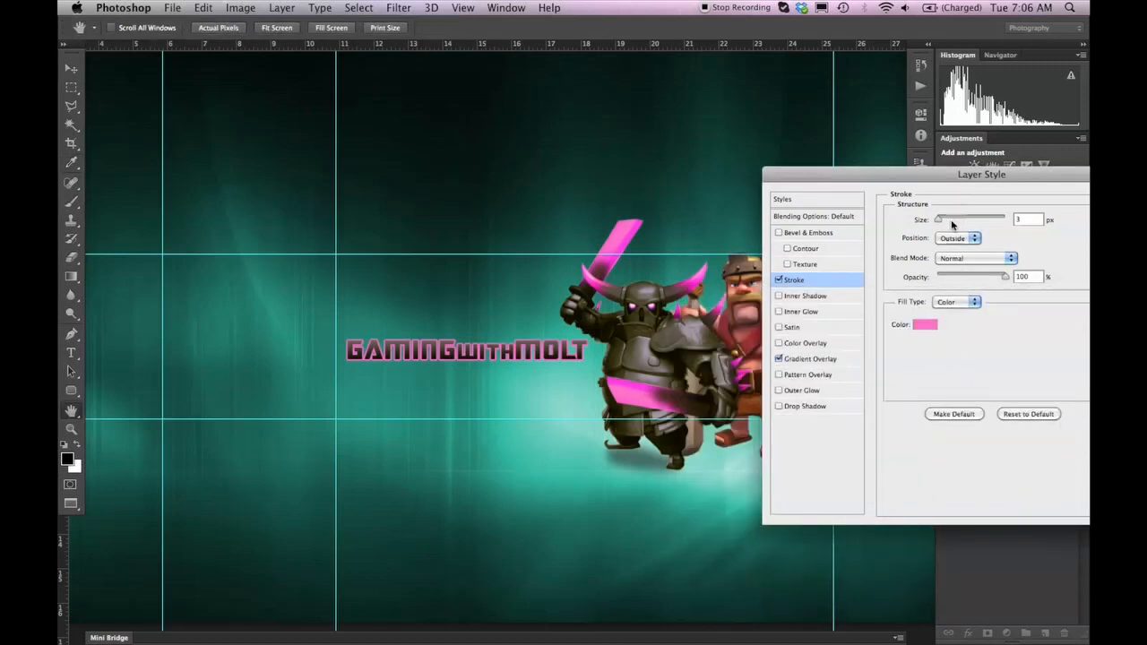
Step: Thicken the pink stroke around the title slightly and apply the layer style
drag(938, 225, 942, 222)
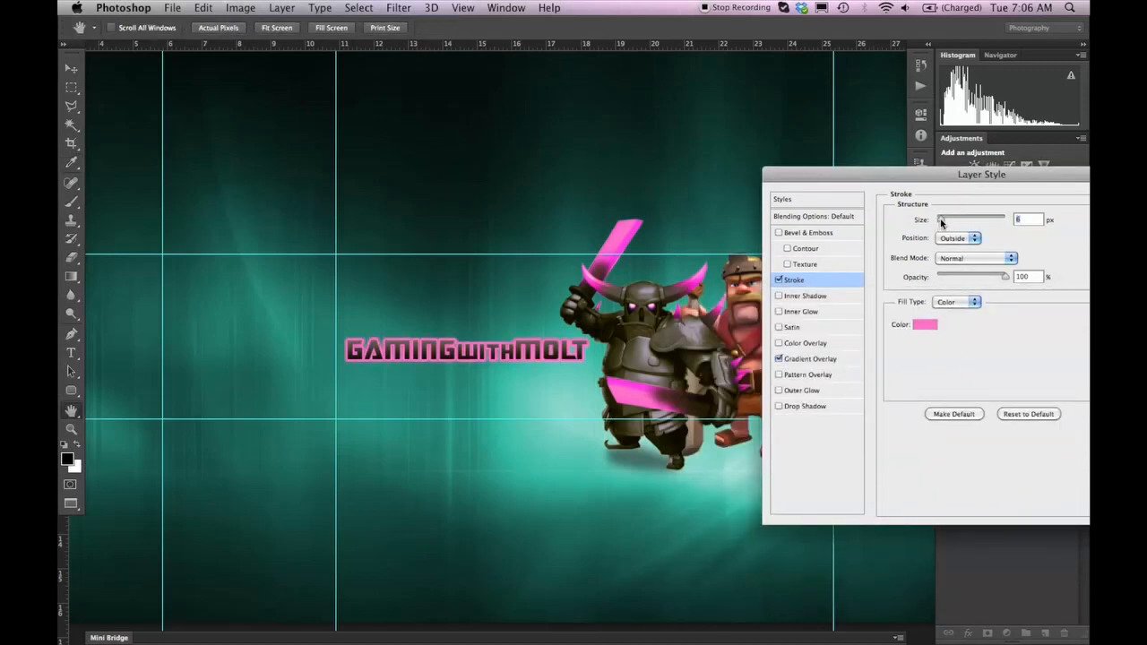
drag(1042, 182, 898, 167)
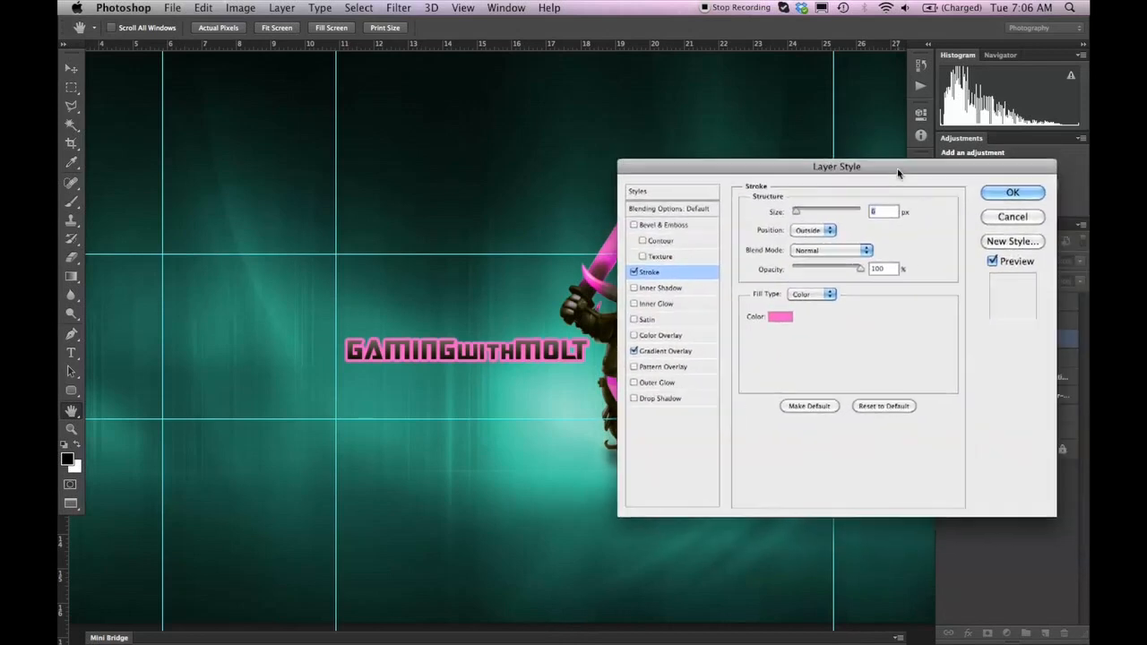
click(1013, 192)
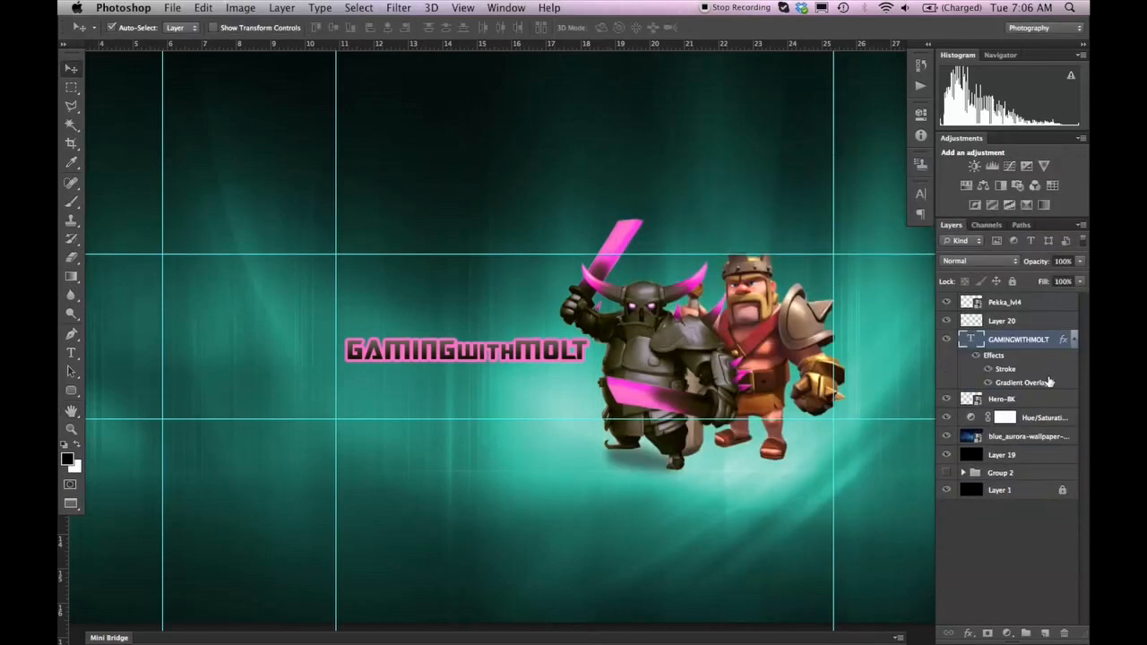
Step: Convert the title's Stroke and Gradient Overlay effects into separate layers
right_click(1050, 380)
click(1067, 383)
right_click(1029, 371)
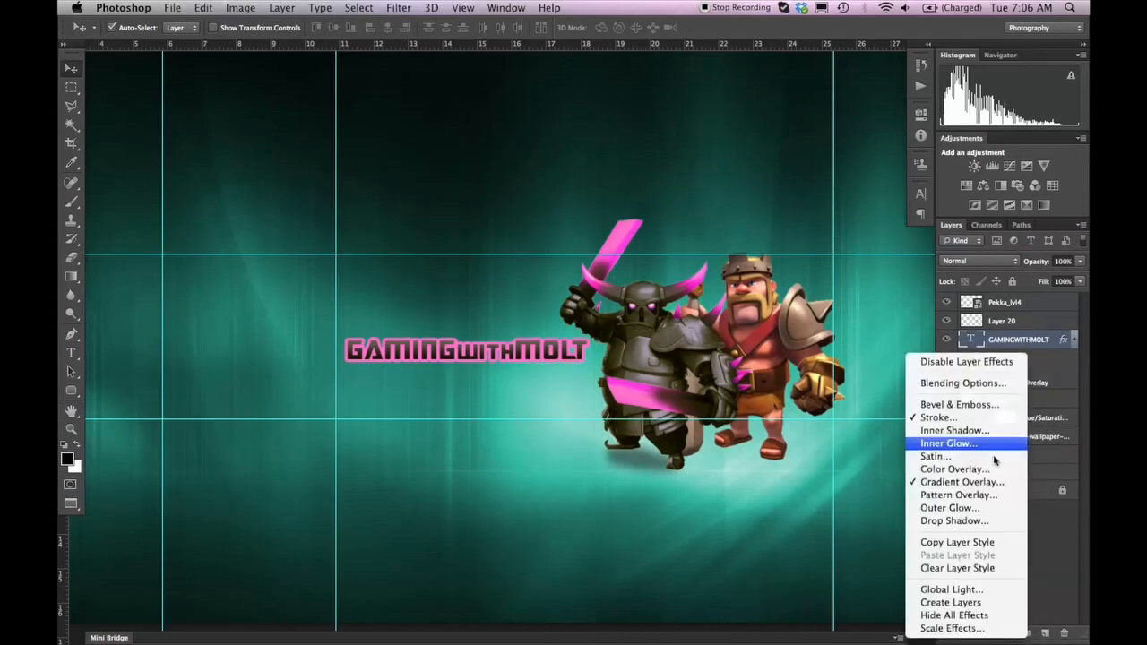
click(985, 603)
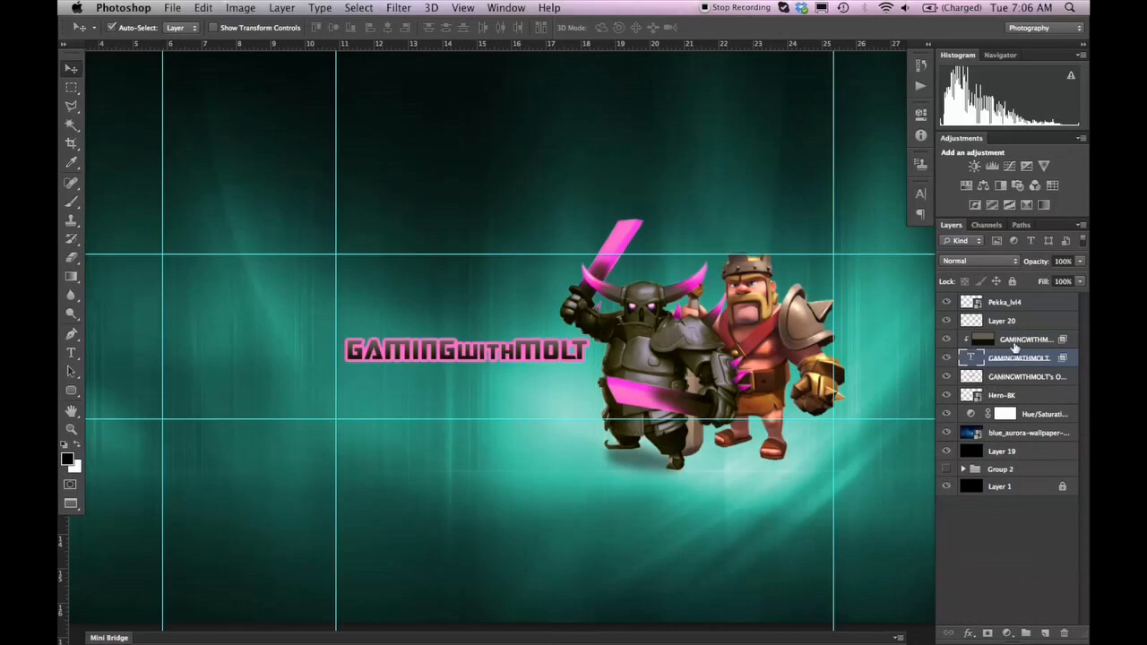
Step: Group the title text with its gradient and stroke layers, and expand the group
click(1020, 345)
shift+click(1025, 378)
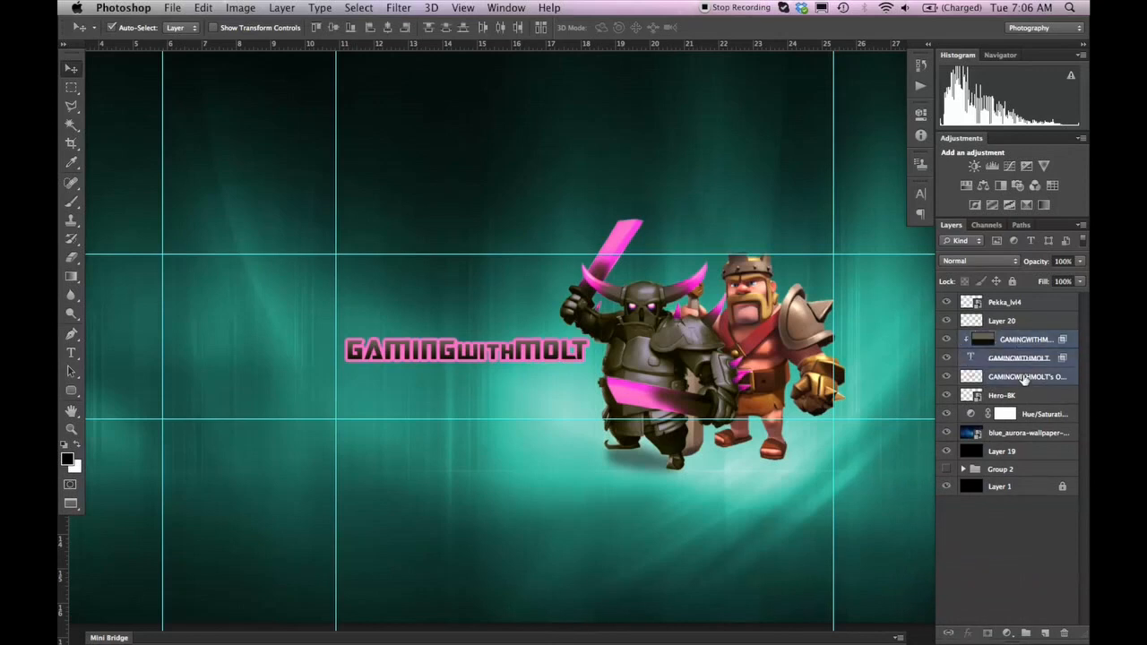
key(super+g)
click(963, 339)
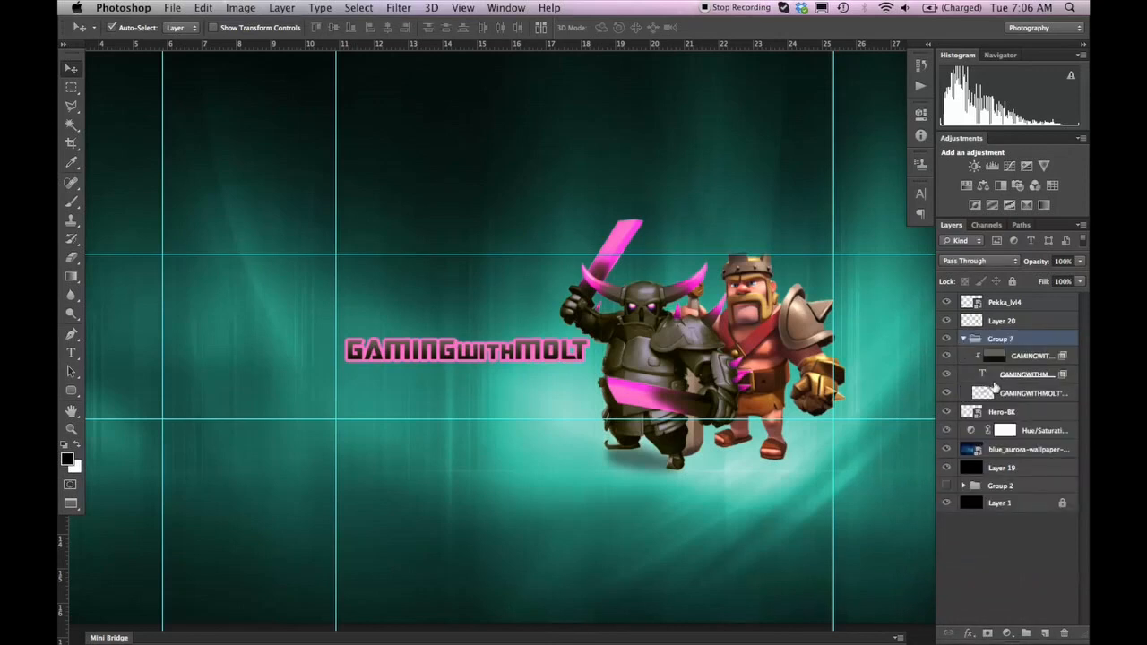
Step: Try hiding the separated pink stroke layer and moving it up apart from the text, restoring both changes
click(948, 395)
click(948, 394)
click(992, 393)
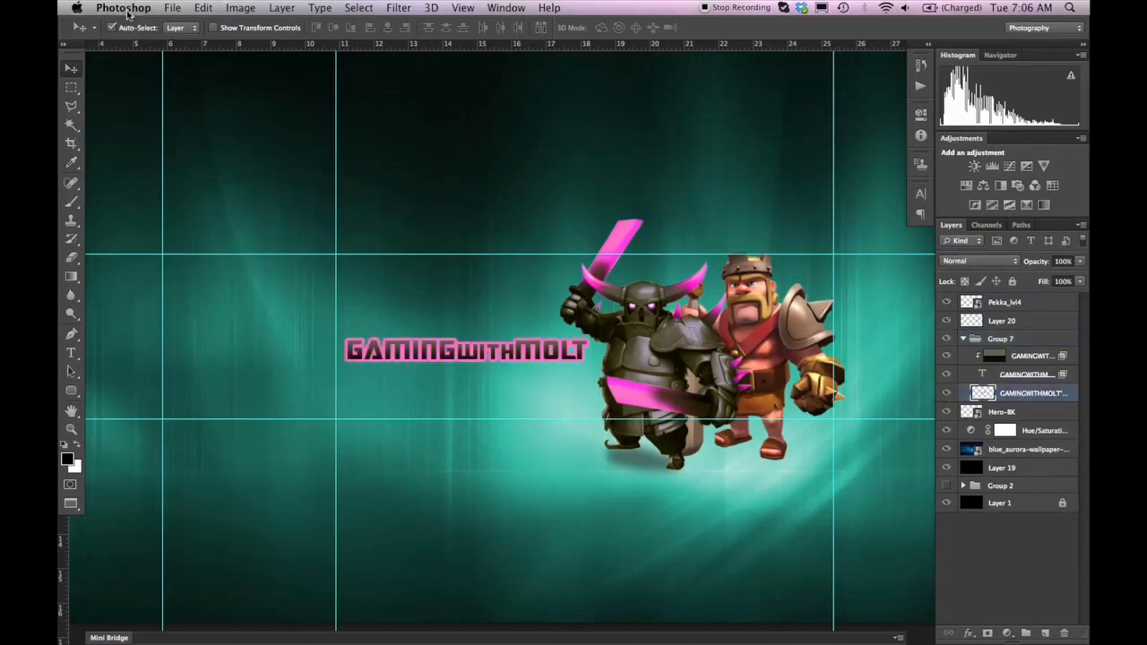
drag(421, 309, 418, 281)
key(super+z)
Step: Add a Drop Shadow to the title's separated pink stroke layer, increasing the shadow size slightly
double_click(1035, 392)
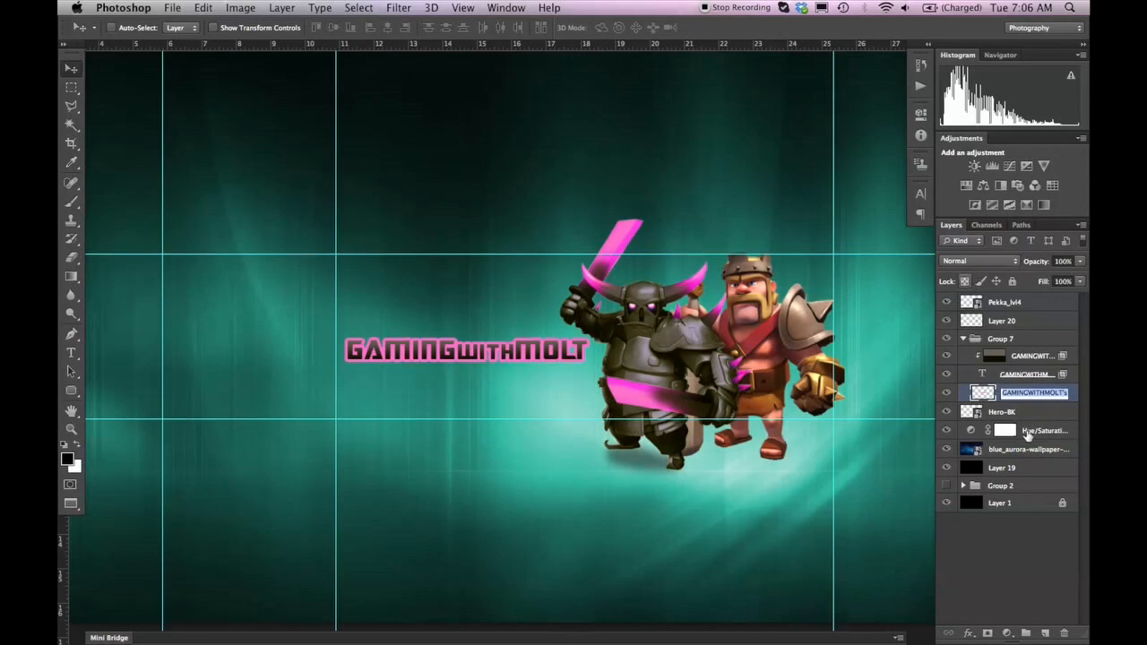
click(1075, 400)
double_click(1076, 399)
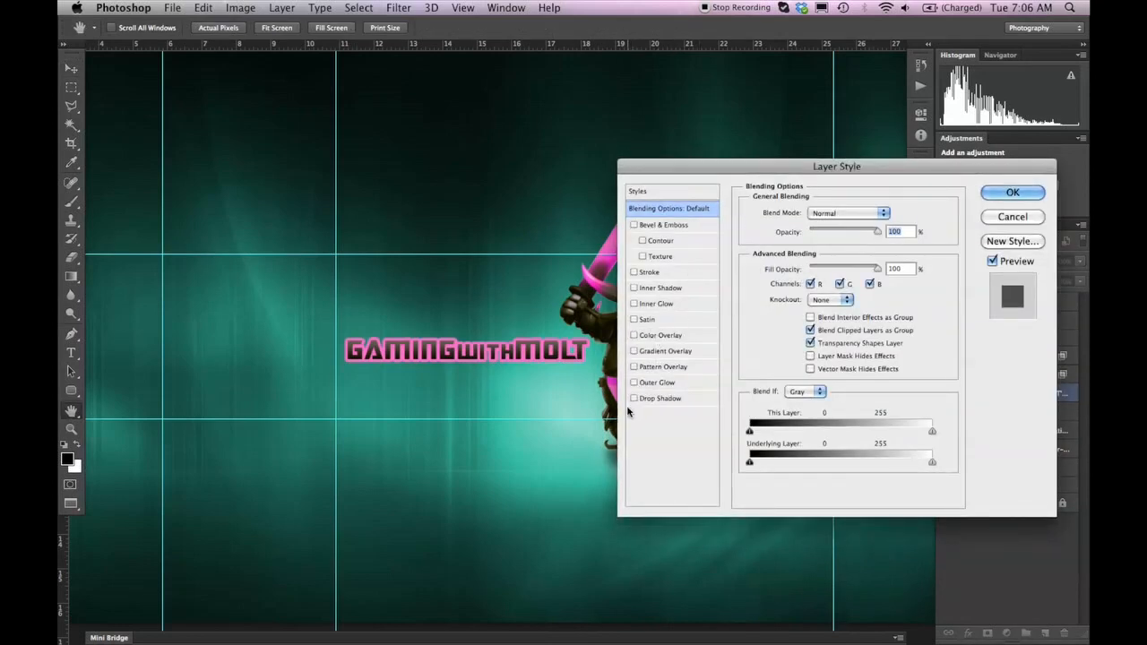
click(634, 398)
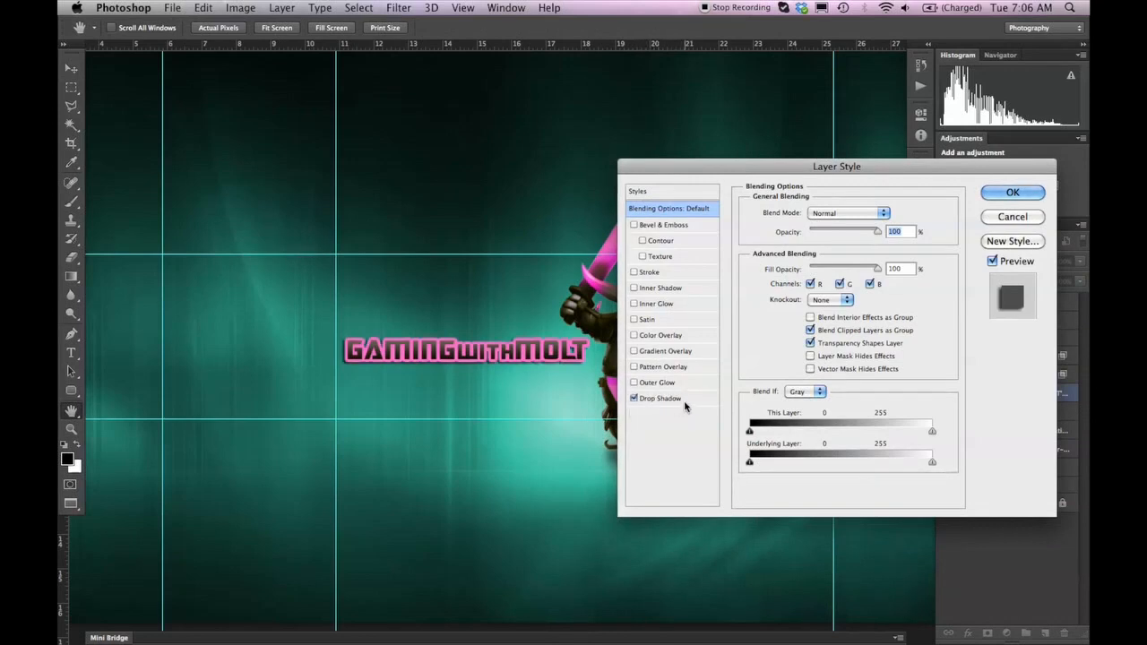
click(685, 400)
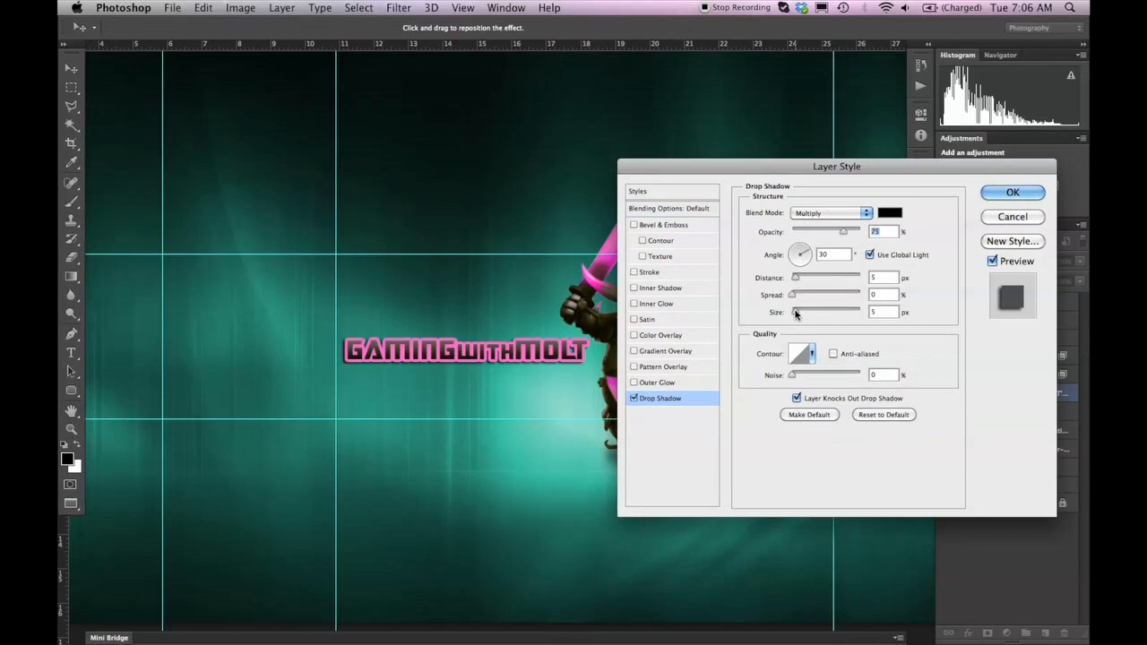
drag(795, 312, 802, 314)
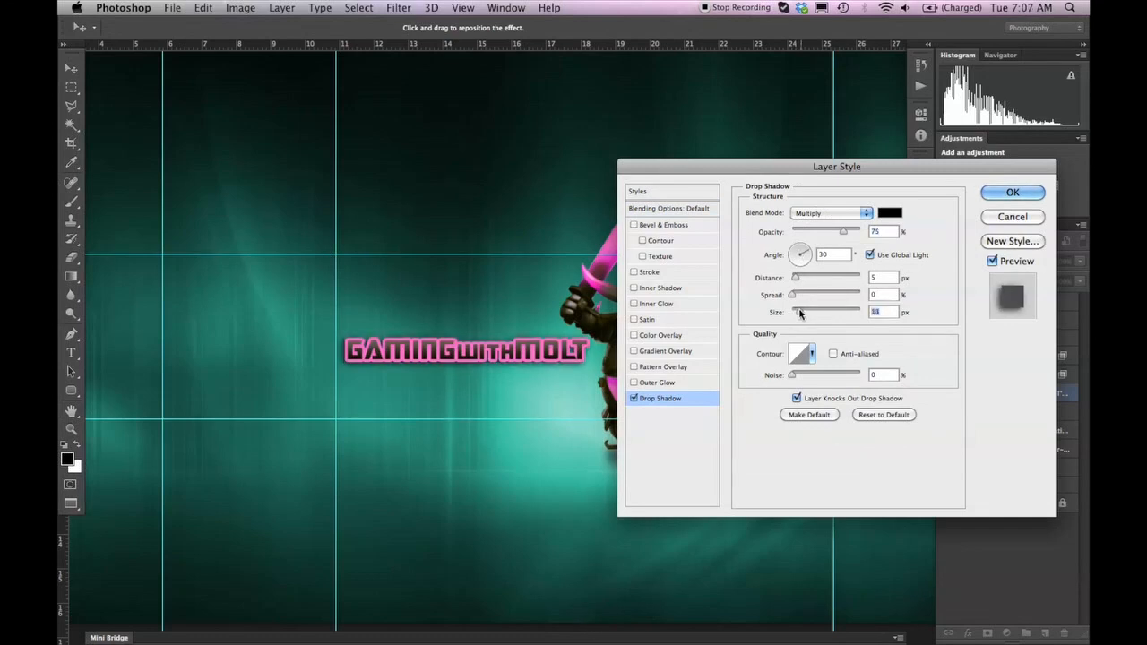
Step: Add a Gradient Overlay to the stroke layer and set its starting colour to the light pink at the tip of Pekka's raised sword
click(707, 350)
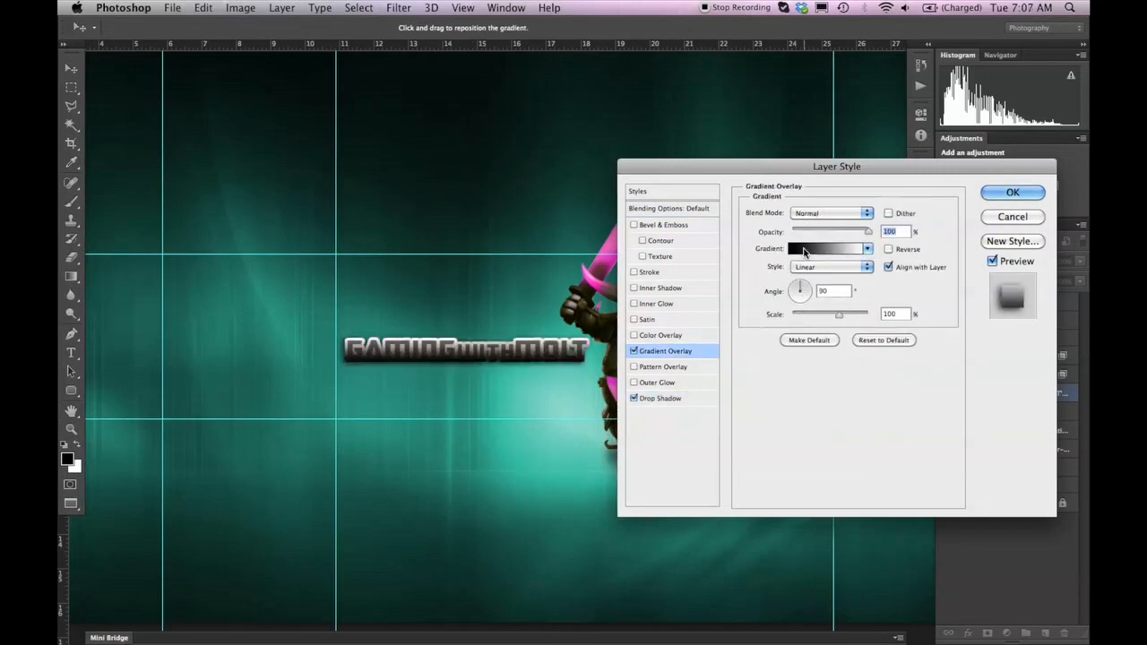
click(810, 249)
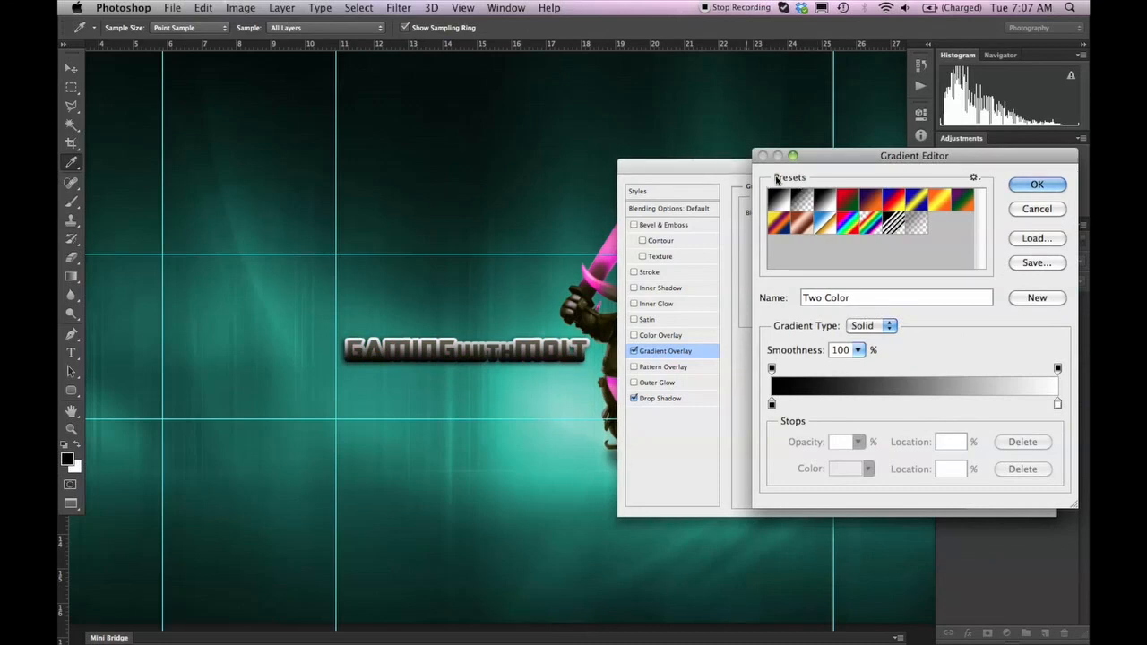
drag(718, 170, 745, 146)
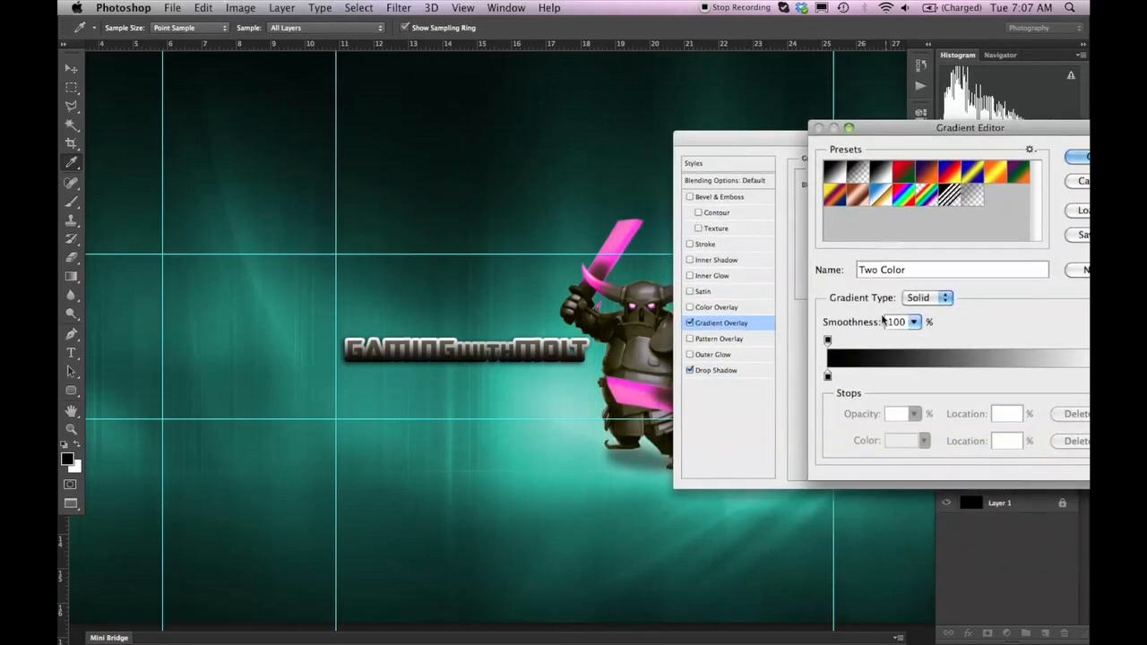
click(827, 378)
click(907, 440)
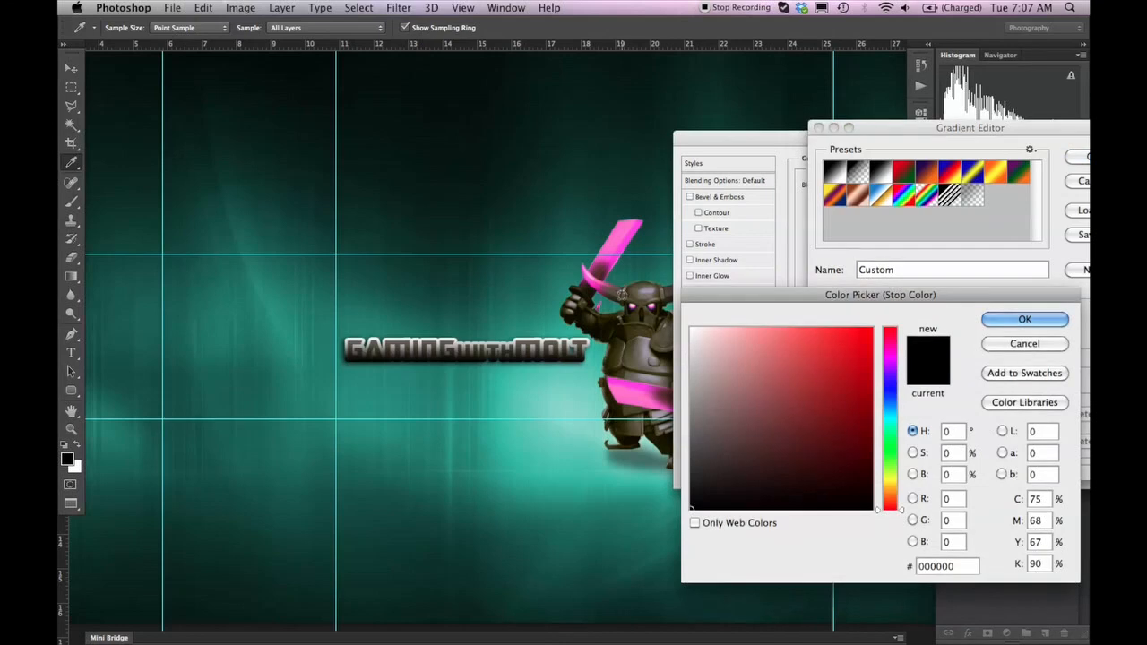
click(613, 261)
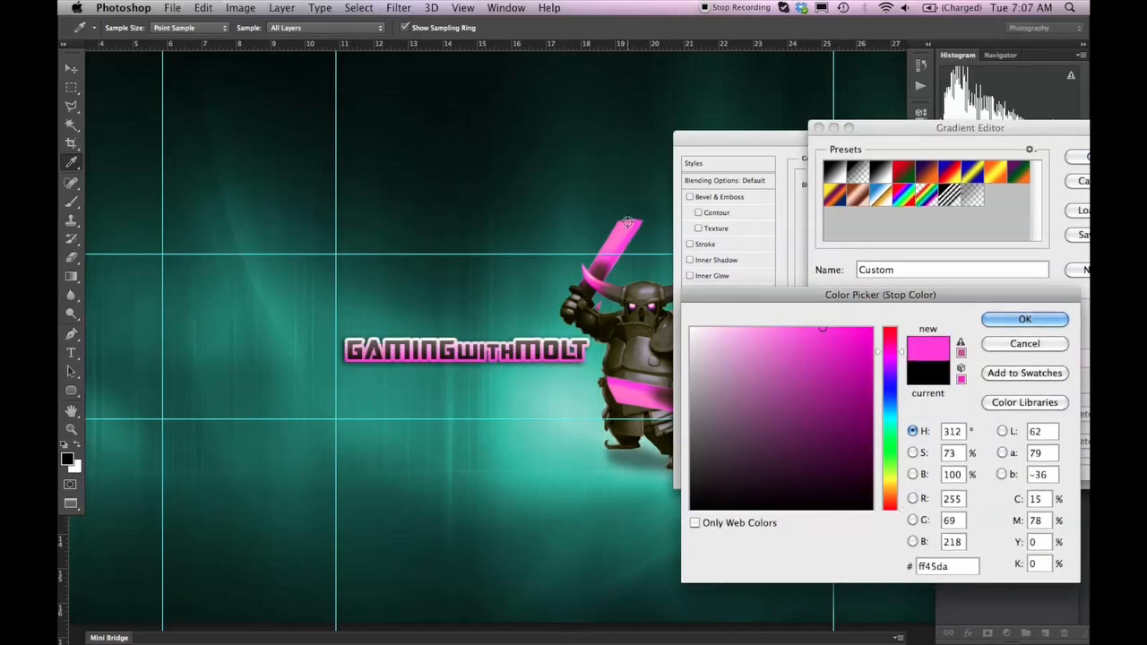
click(628, 222)
click(1024, 320)
Step: Set the gradient's end colour to the deeper pink ff49e3 sampled from the lower part of Pekka's raised sword
drag(985, 131, 286, 128)
double_click(416, 375)
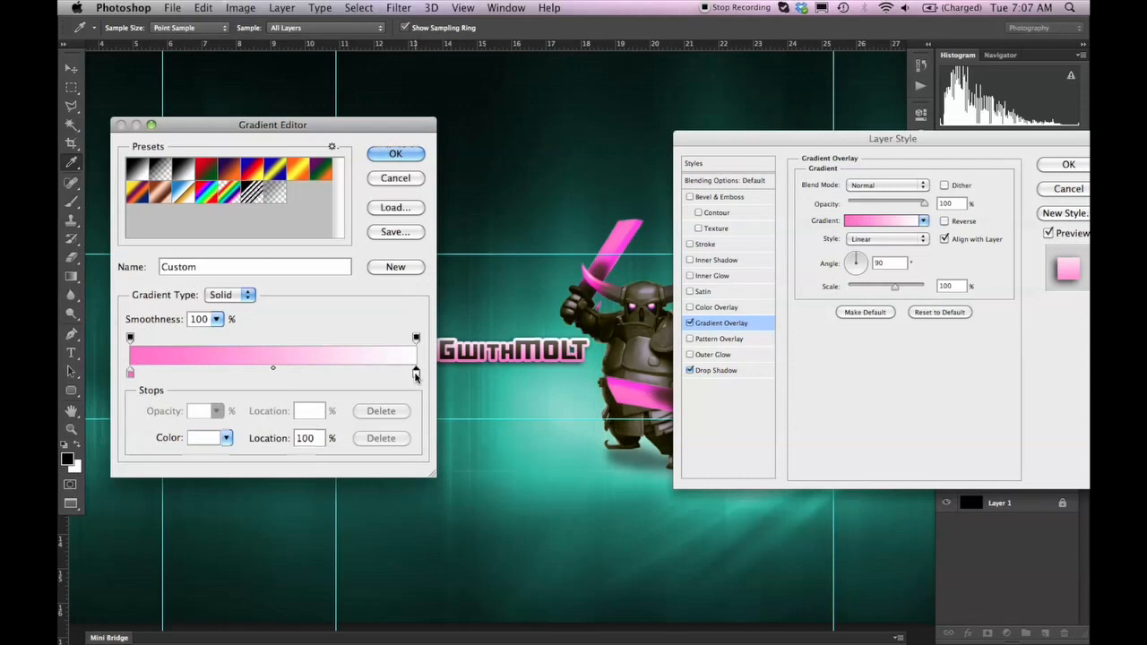
click(616, 257)
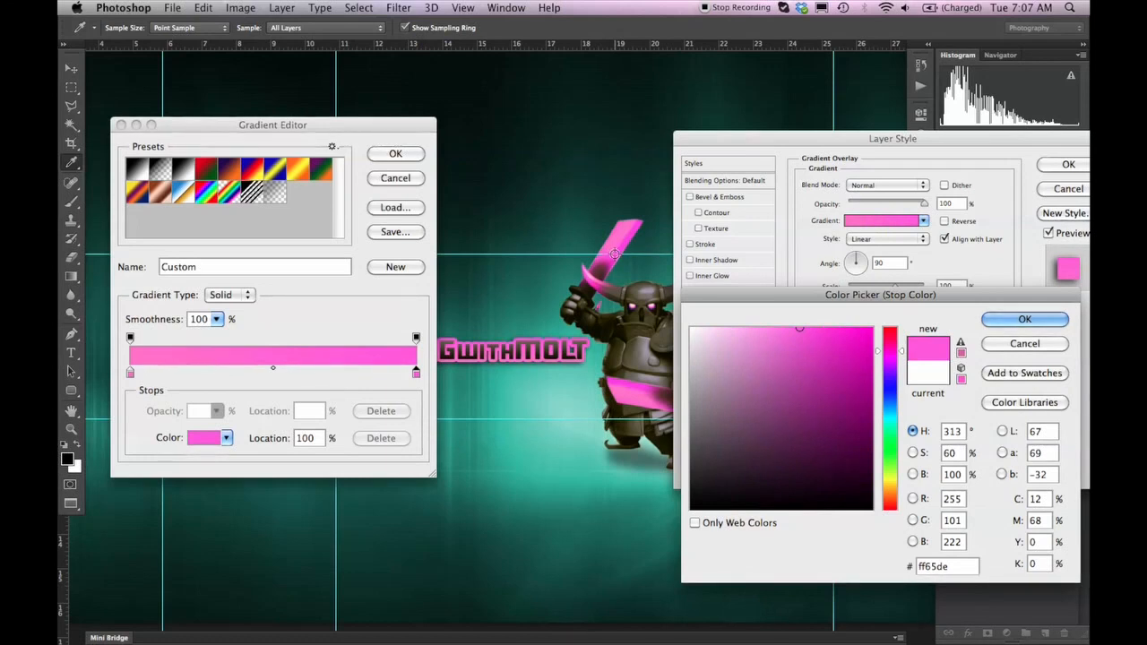
click(613, 255)
click(416, 375)
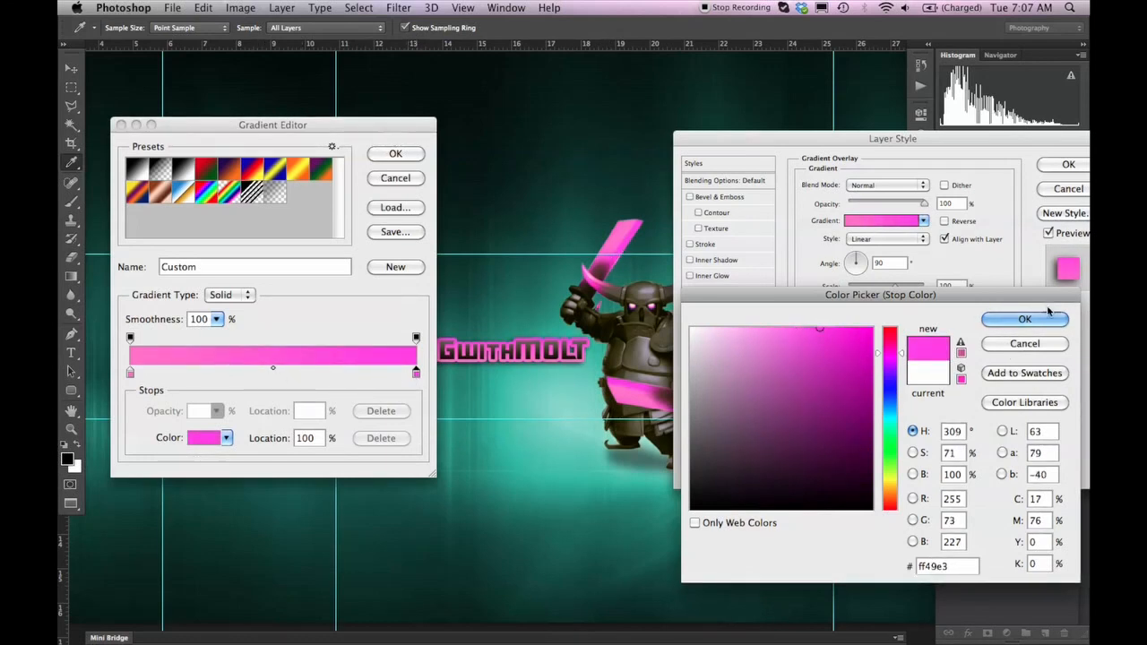
click(1024, 319)
Step: Swap the two gradient stops, placing the deeper pink at 7% and the light pink at the far end, and apply the style
drag(416, 373, 235, 377)
drag(130, 373, 436, 372)
drag(236, 375, 152, 377)
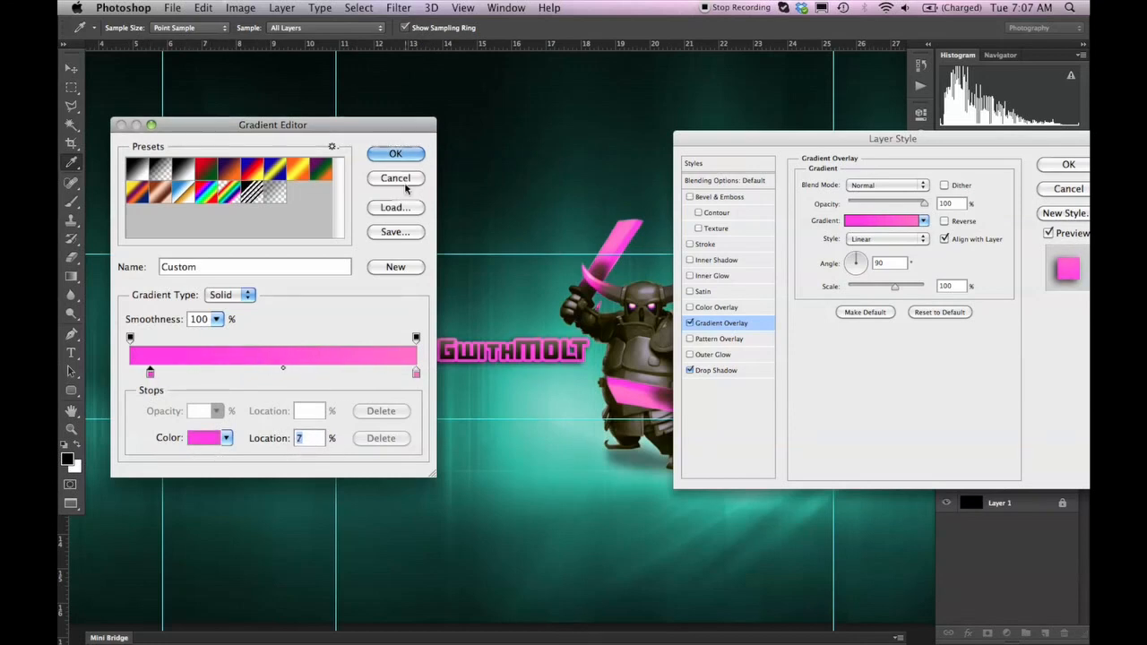
click(395, 155)
click(1065, 165)
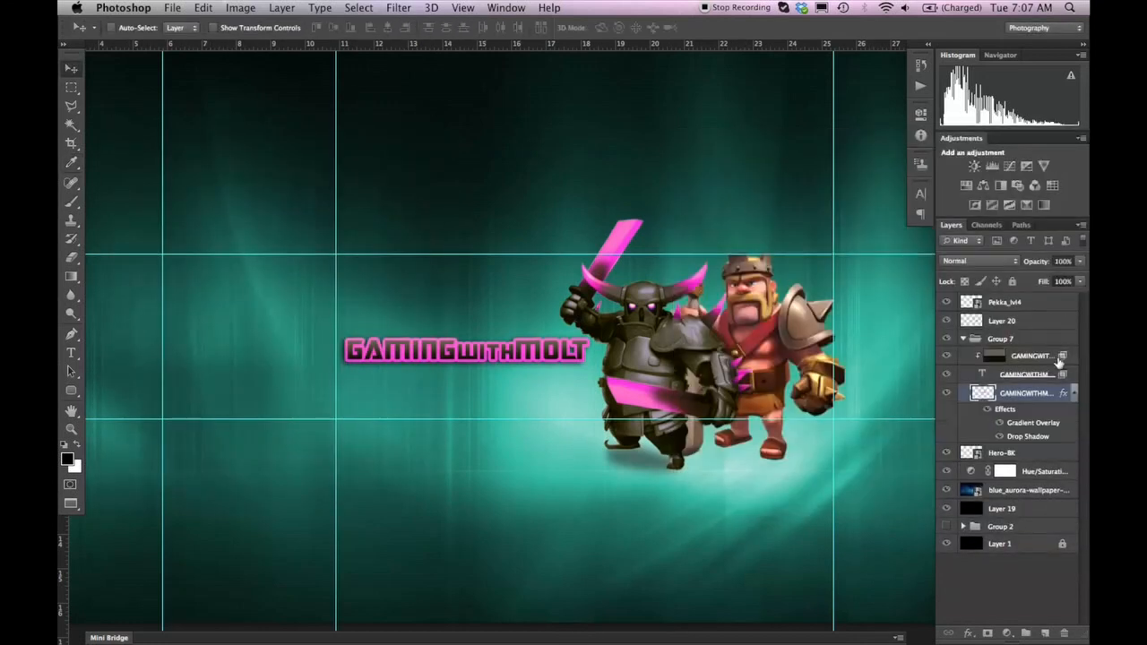
Step: Add a Drop Shadow to the GAMINGWITHMOLT text layer with a distance of 2 px and apply the style
click(1008, 375)
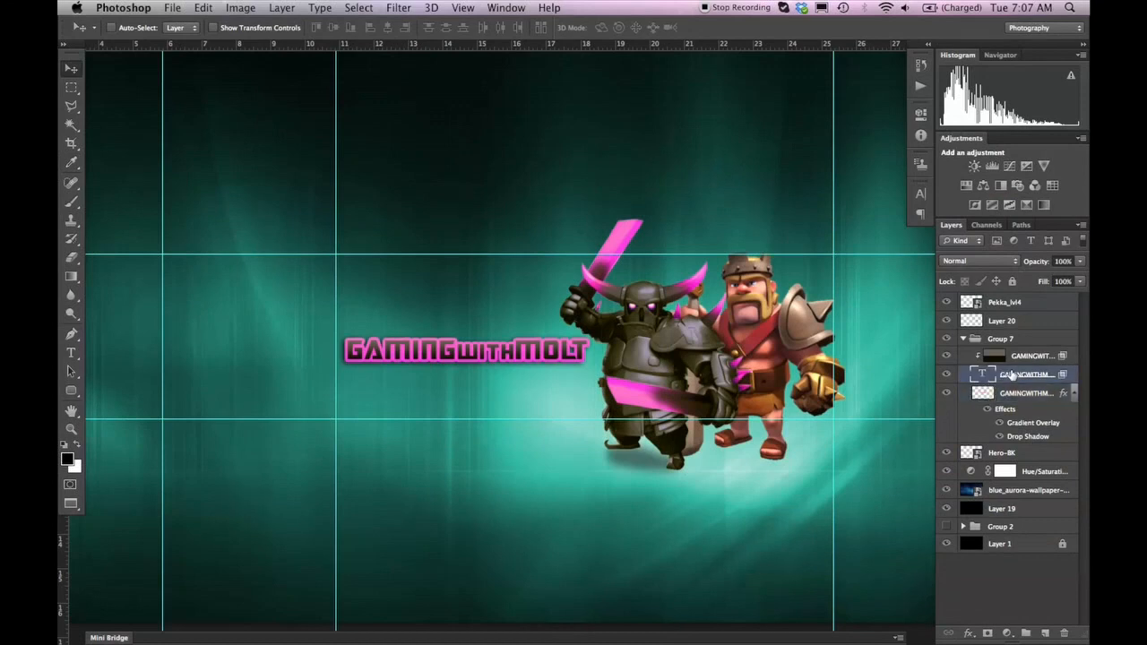
double_click(1028, 374)
key(Return)
click(667, 371)
click(708, 371)
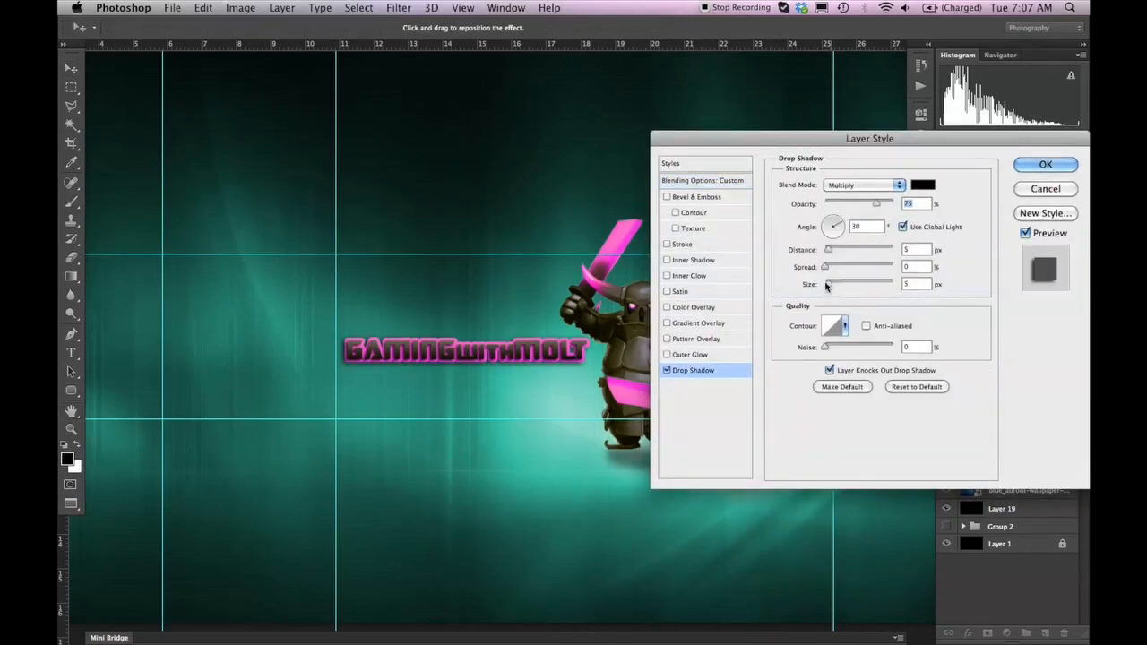
key(Down)
key(Down)
key(Down)
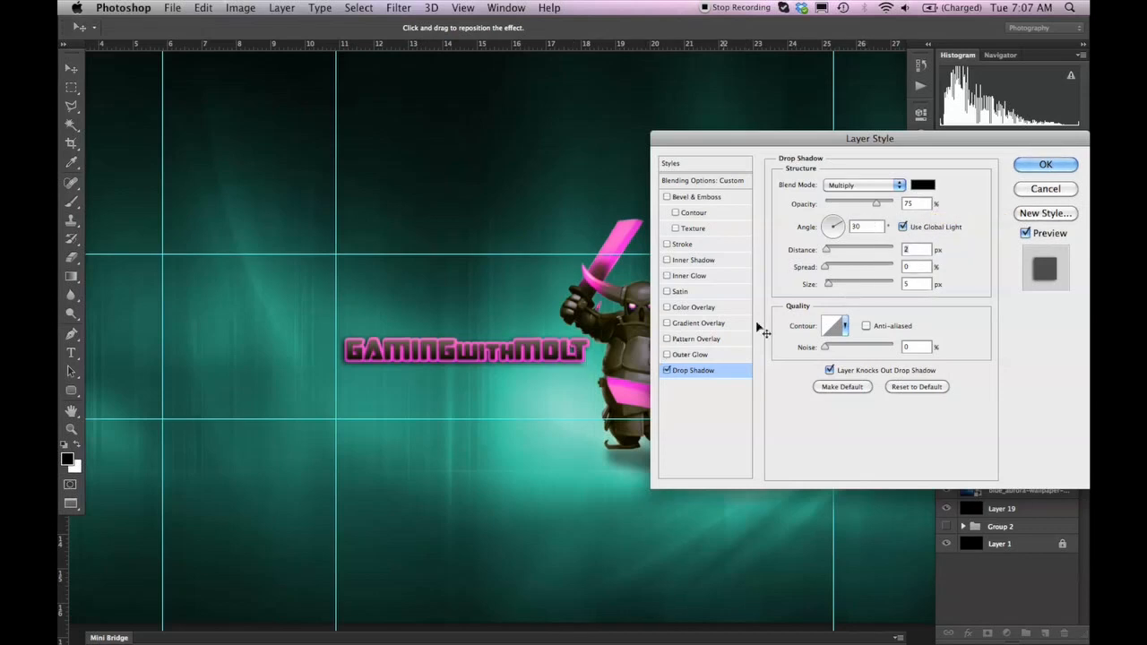
click(1046, 165)
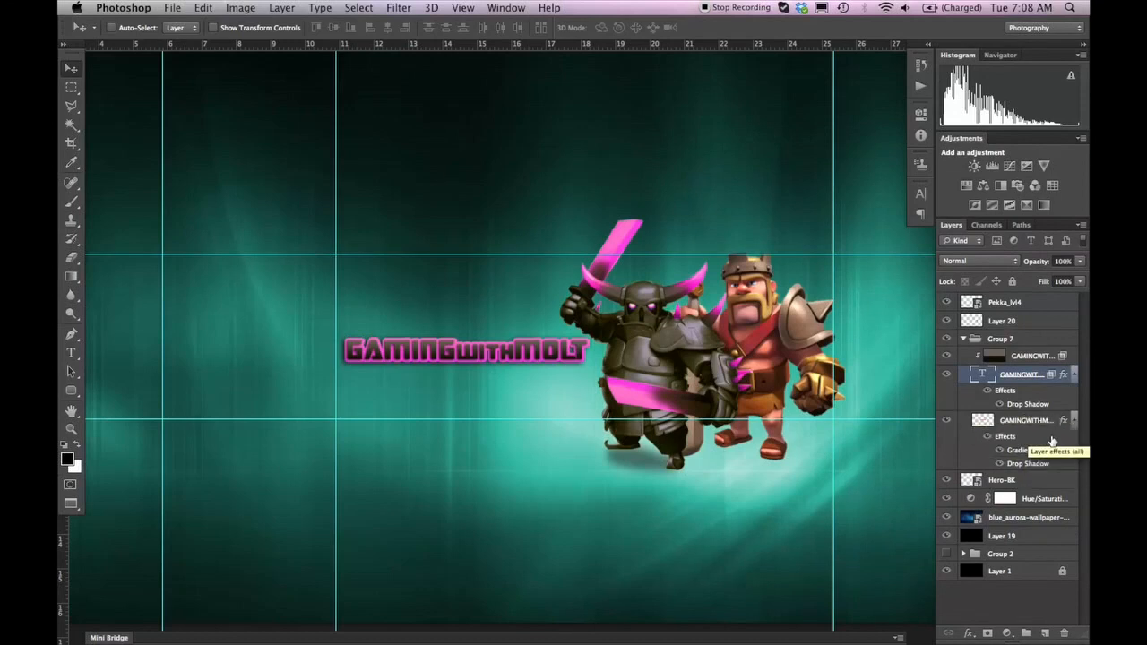
Step: Add an Outer Glow to the pink stroke layer, coloured with the sword's light pink and sized 35 px
double_click(1053, 442)
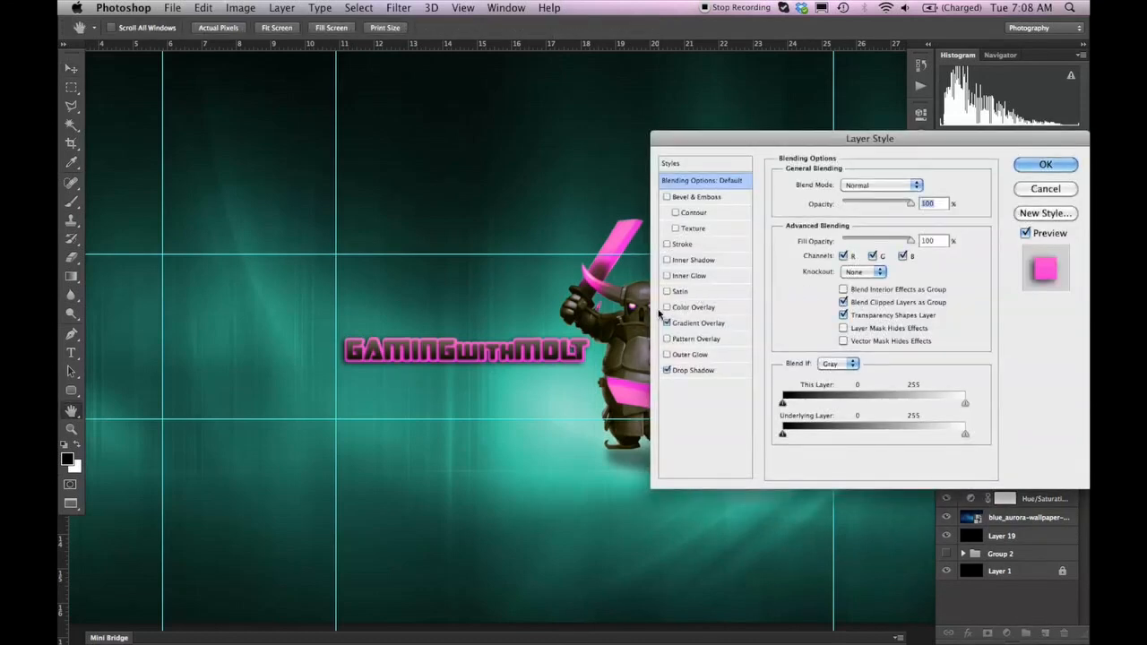
click(667, 355)
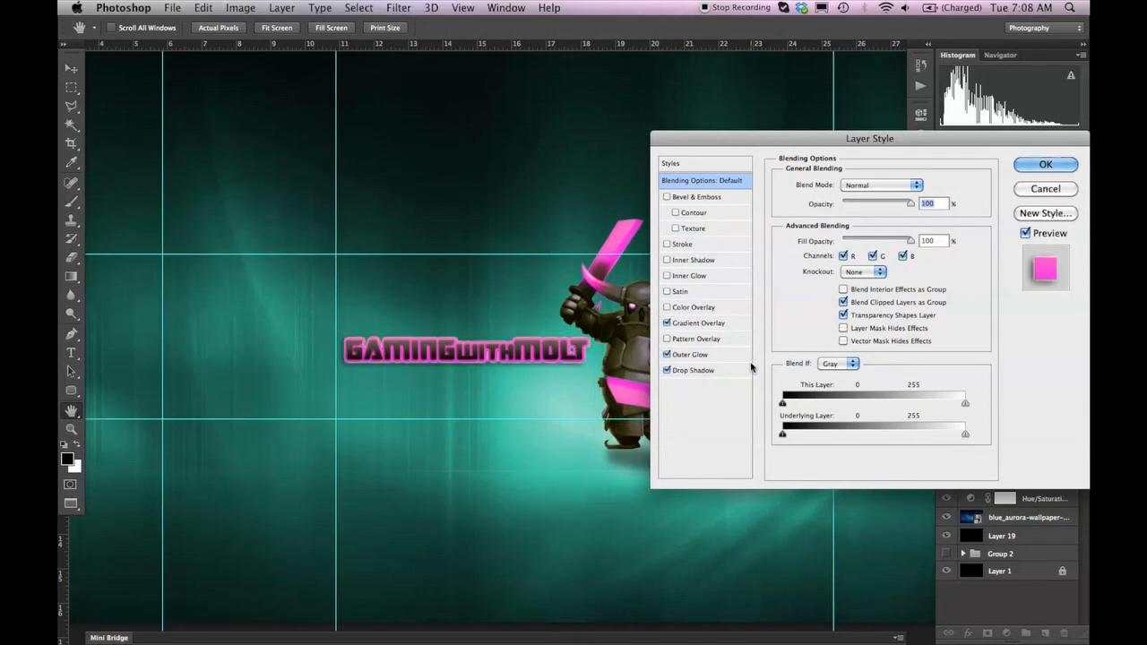
click(739, 359)
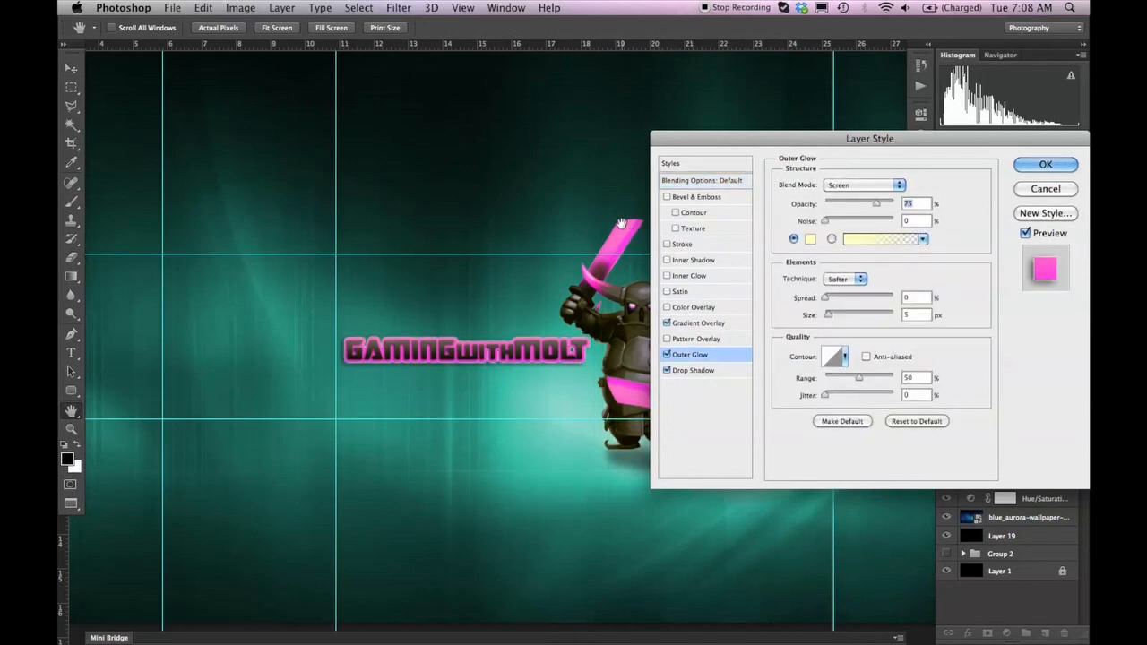
click(811, 239)
click(626, 226)
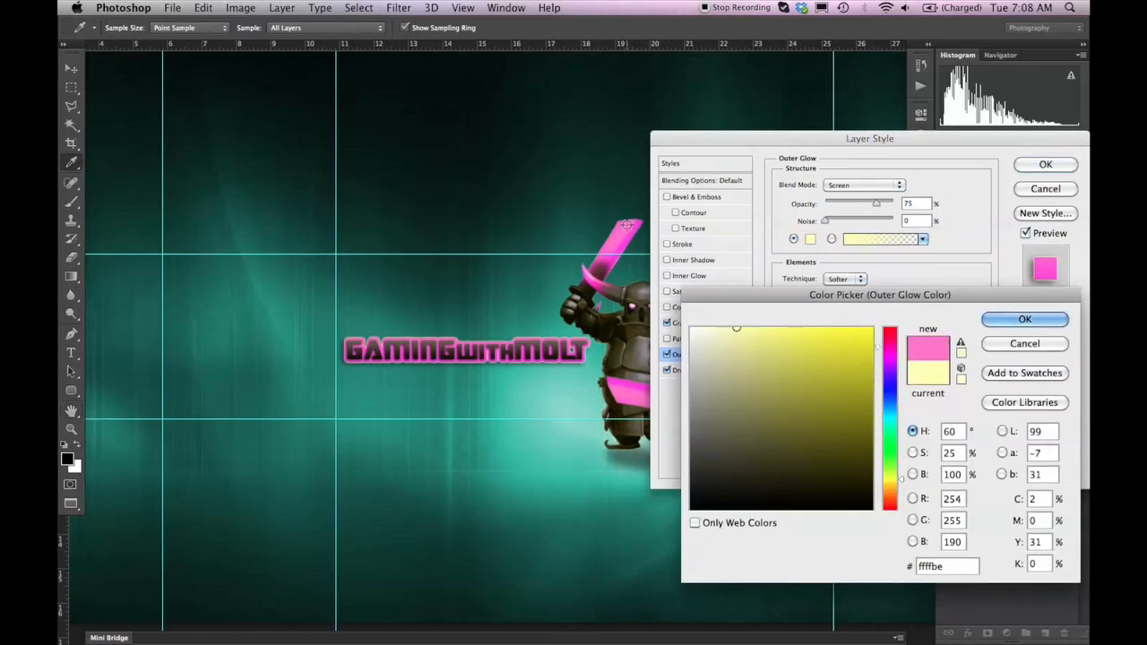
click(1025, 320)
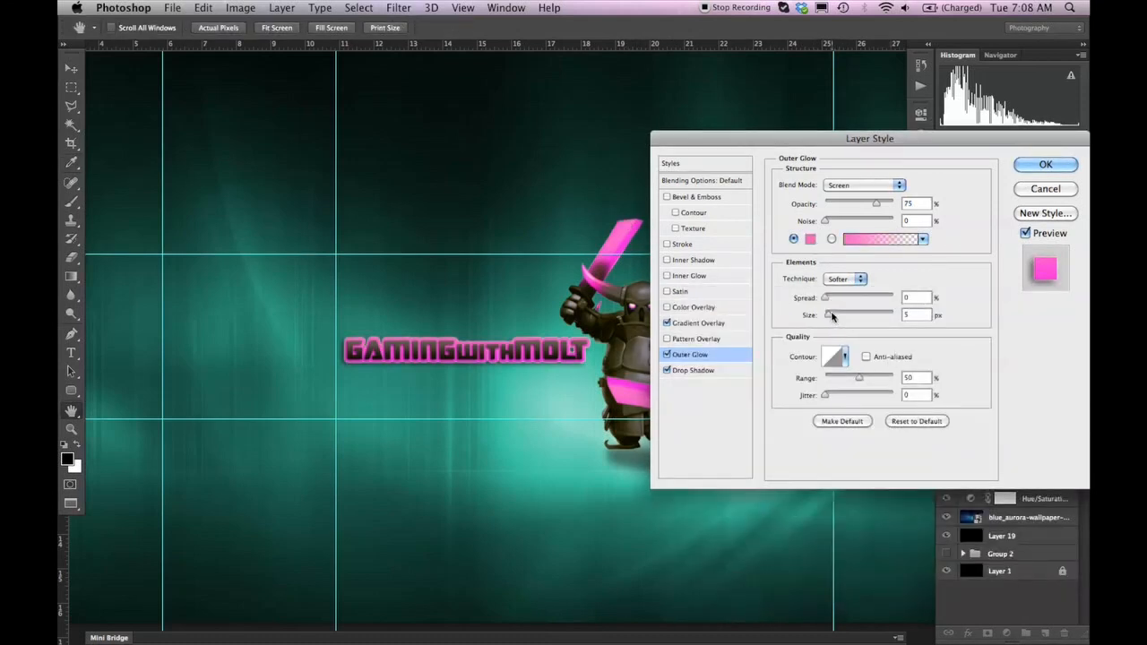
drag(830, 315, 838, 315)
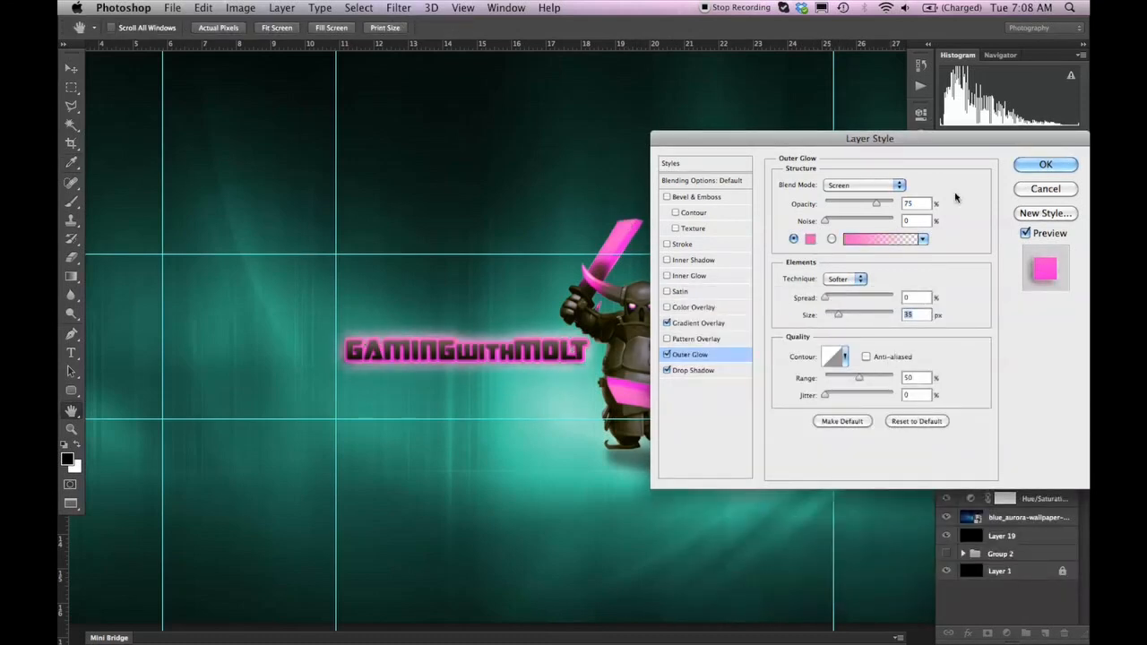
Step: Try the Overlay blend mode on the outer glow, settle on Hard Light, and apply the layer style
click(871, 186)
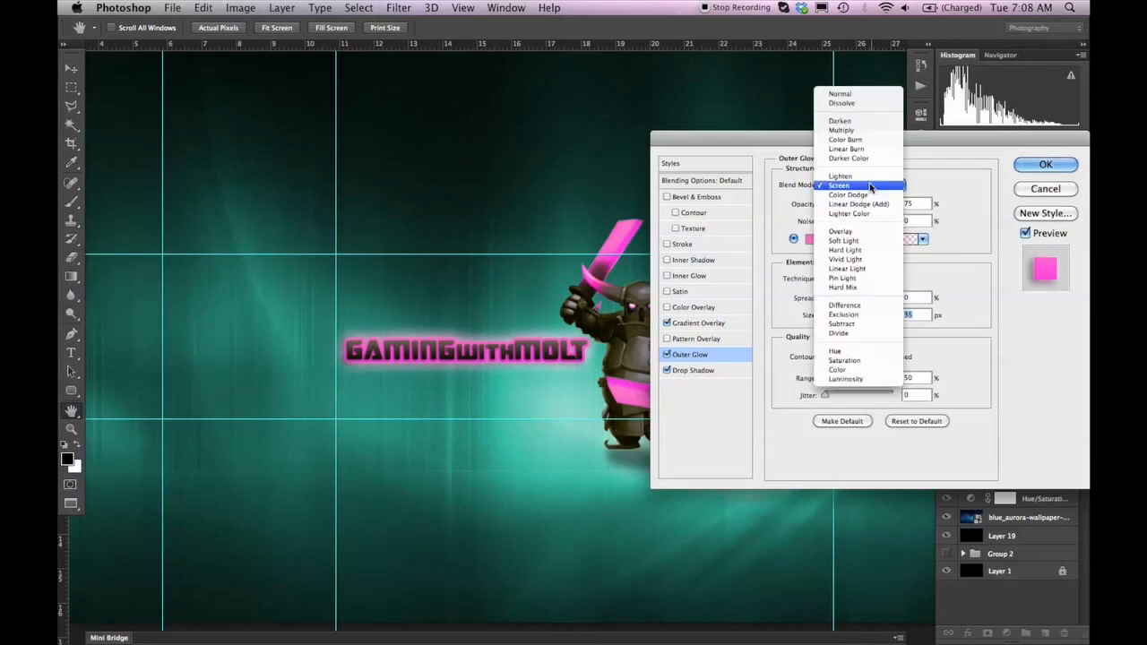
click(849, 233)
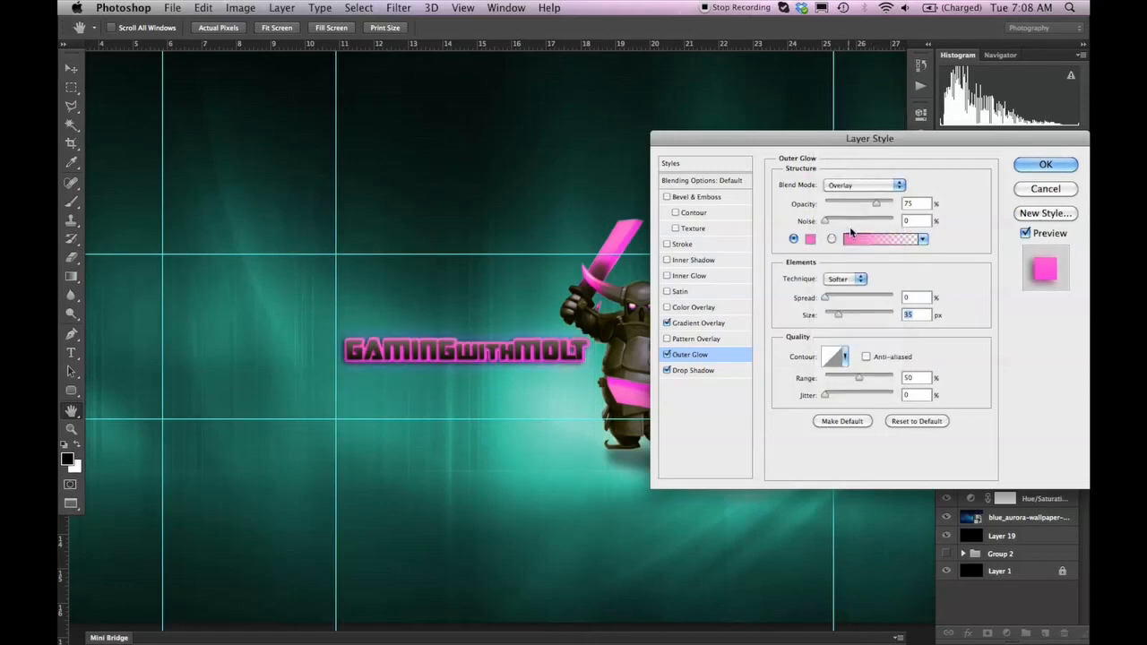
click(870, 186)
click(854, 208)
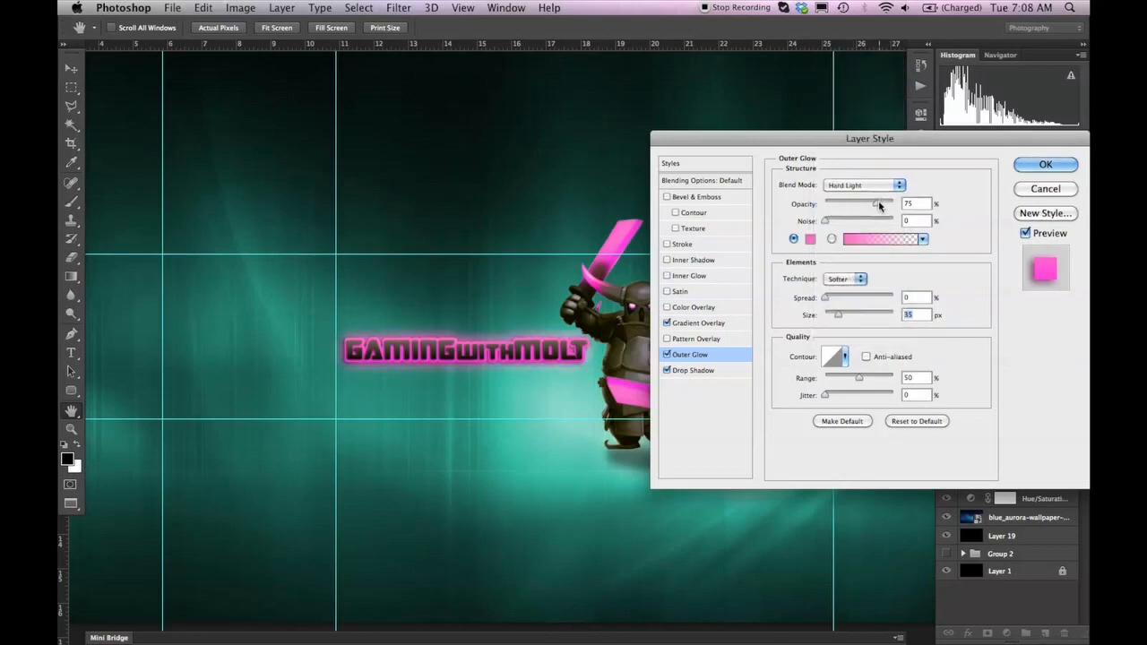
click(1031, 165)
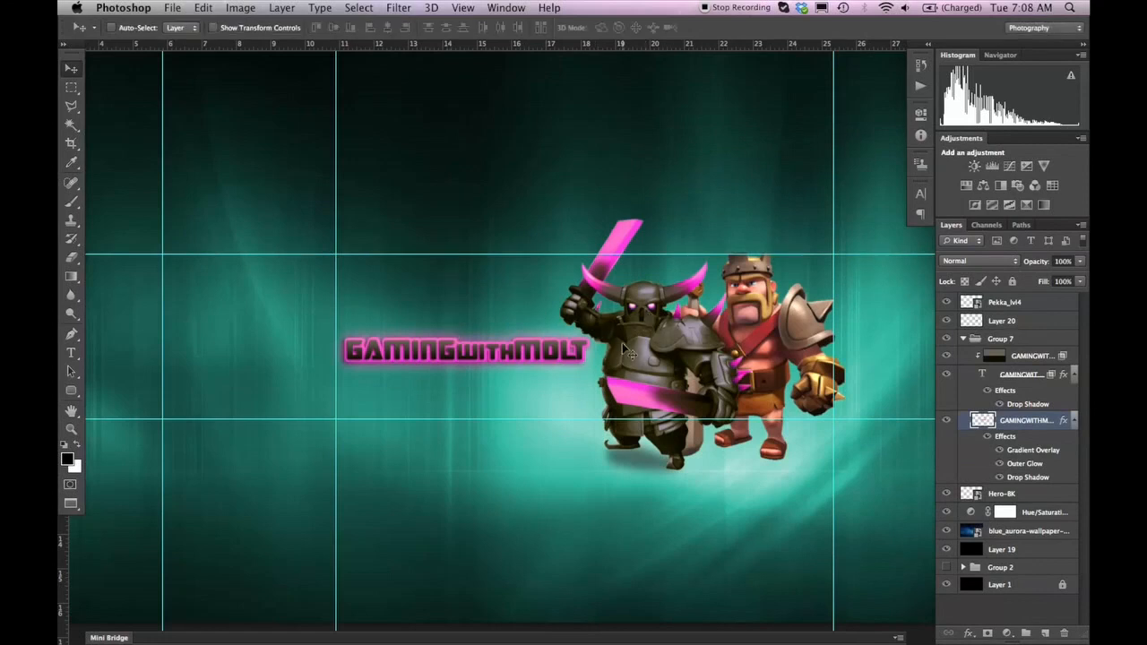
Step: Nudge the whole title group down slightly and transform it with about a 5° counterclockwise tilt and roughly 101.7% scale
click(962, 339)
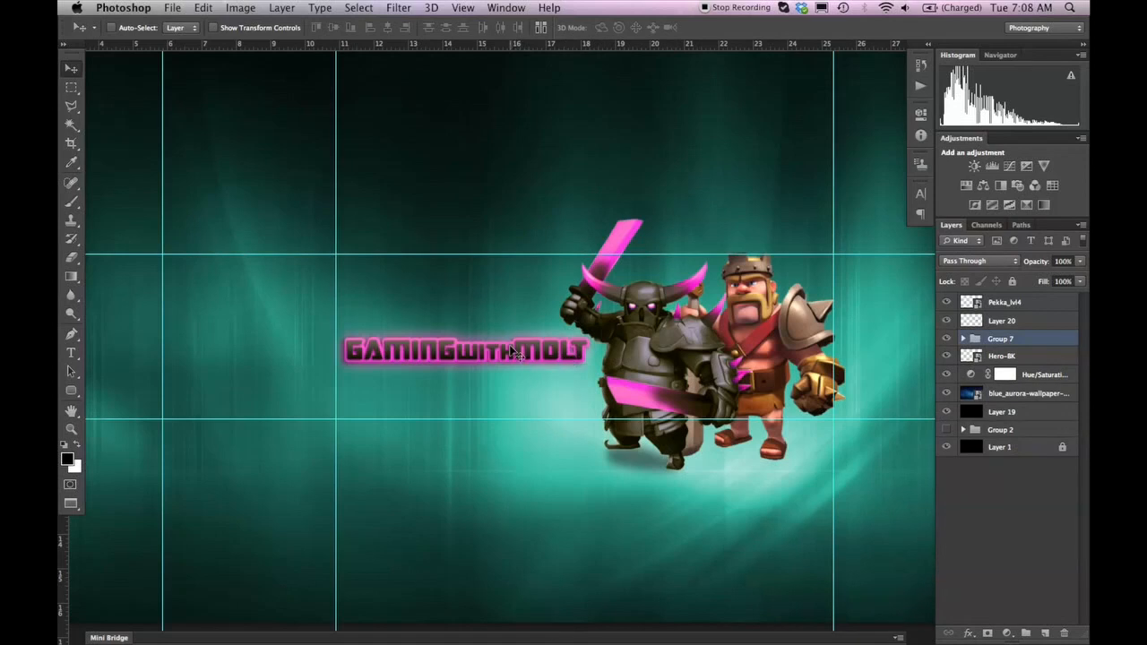
mouse_move(509, 352)
mouse_down()
mouse_move(509, 400)
mouse_move(482, 267)
mouse_move(506, 403)
mouse_move(512, 356)
mouse_up()
key(ctrl+t)
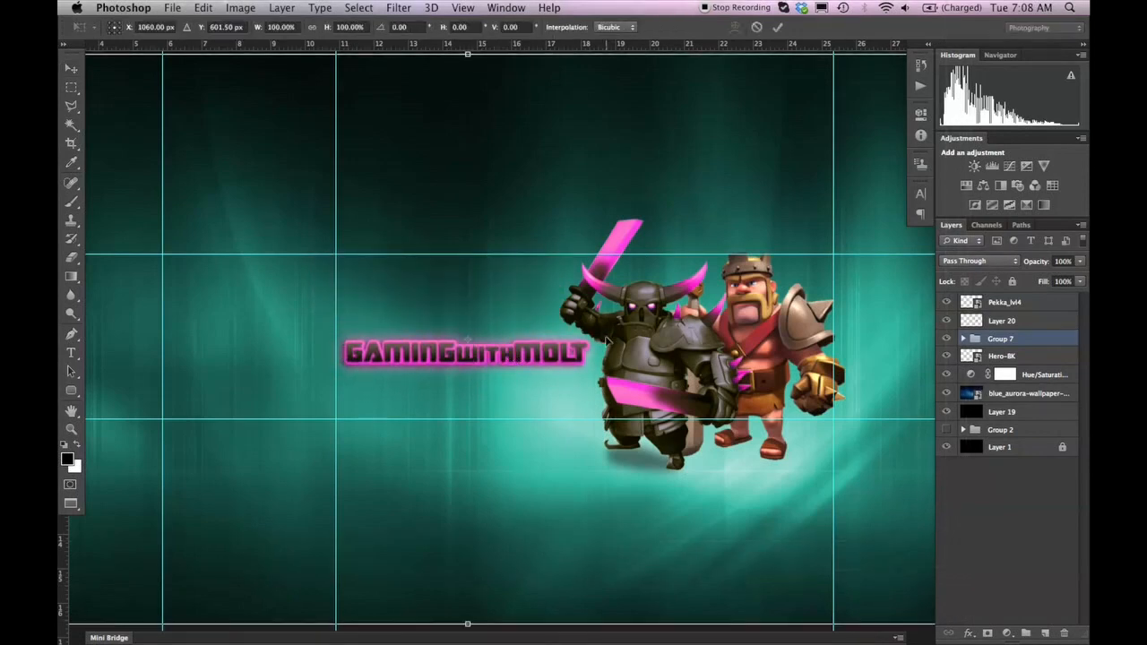
key(super+minus)
key(super+minus)
key(super+minus)
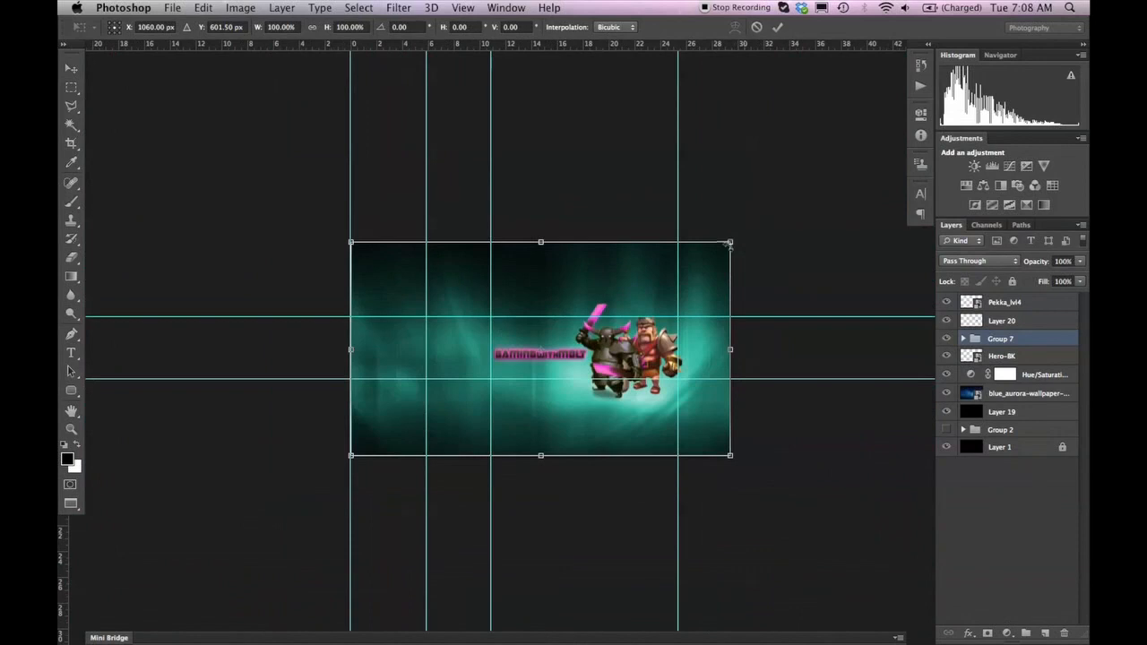
drag(768, 231, 767, 201)
drag(574, 358, 573, 364)
drag(718, 229, 723, 225)
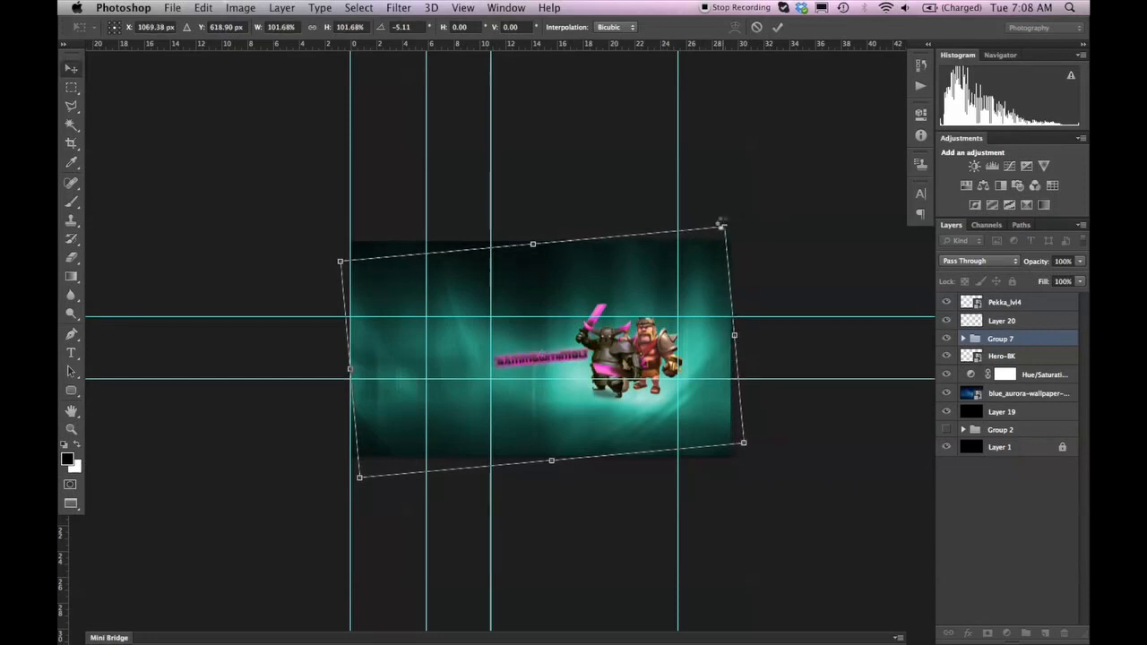
key(Escape)
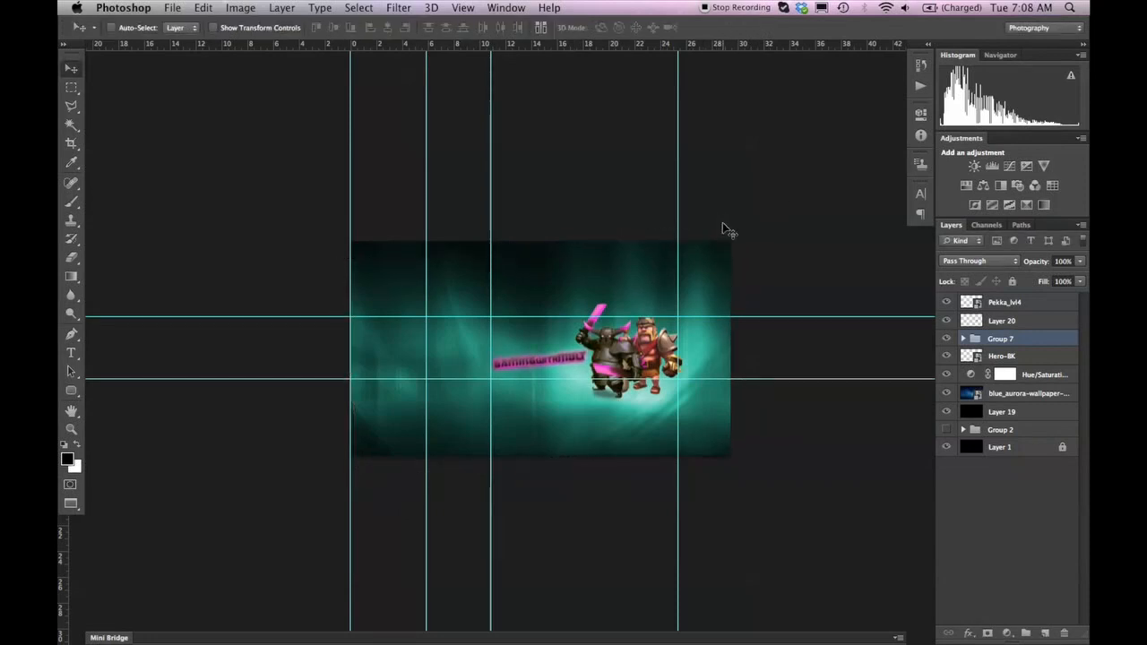
key(ctrl+0)
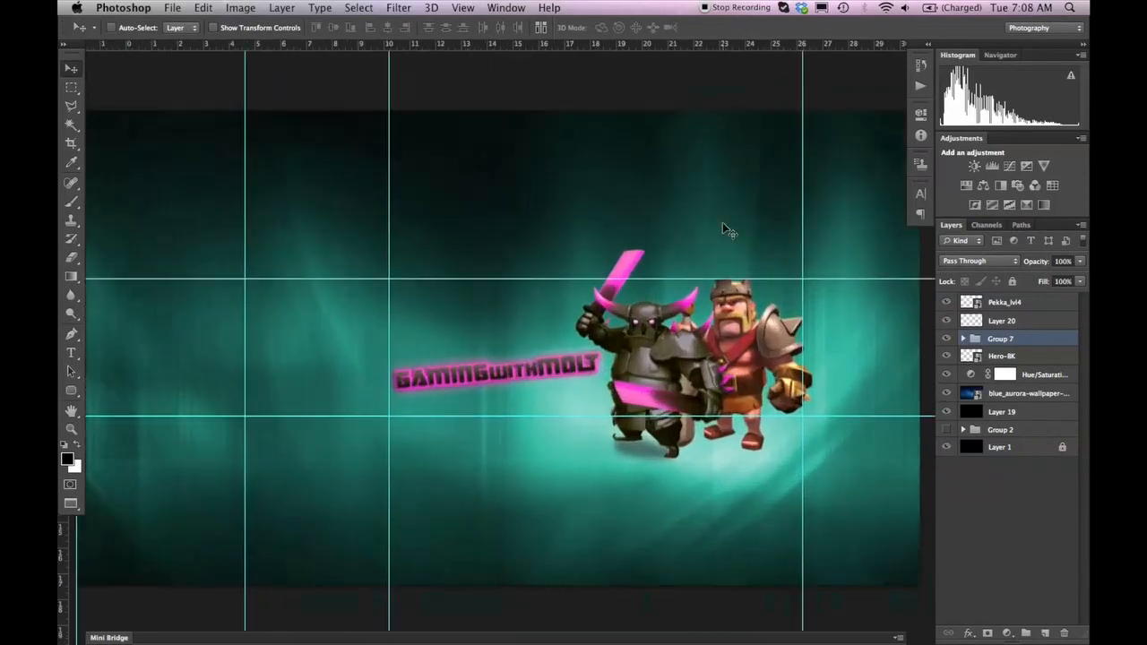
Step: Try purple, green and blue tints on the wallpaper's Hue/Saturation adjustment, settling on hue 294 with lightness -72
double_click(974, 376)
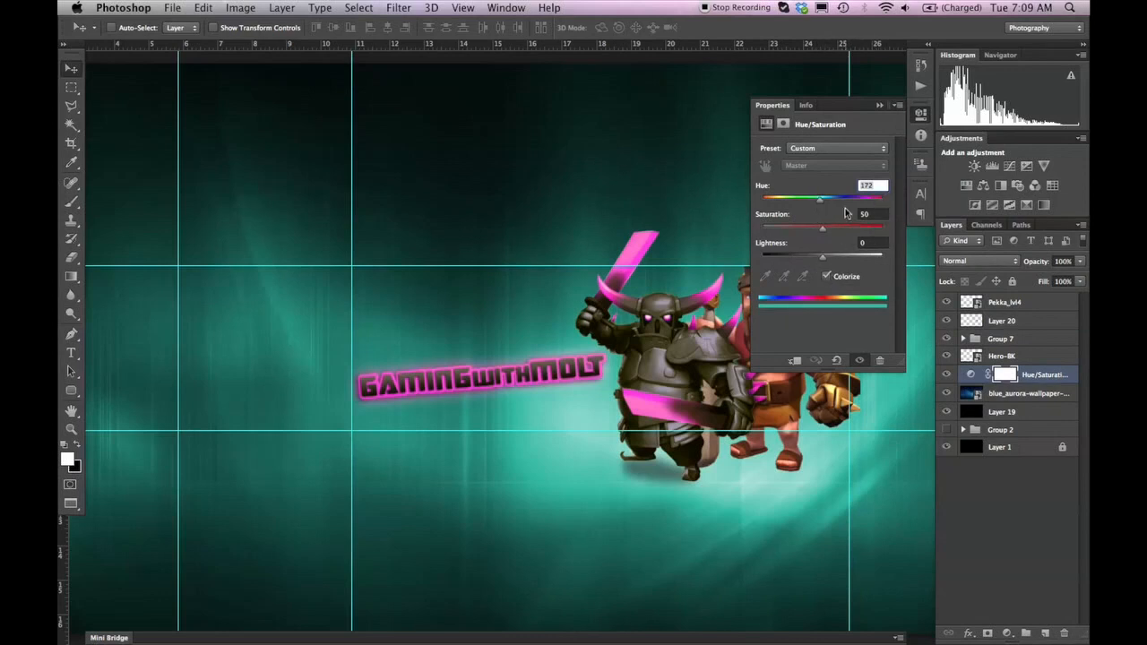
drag(820, 205, 855, 206)
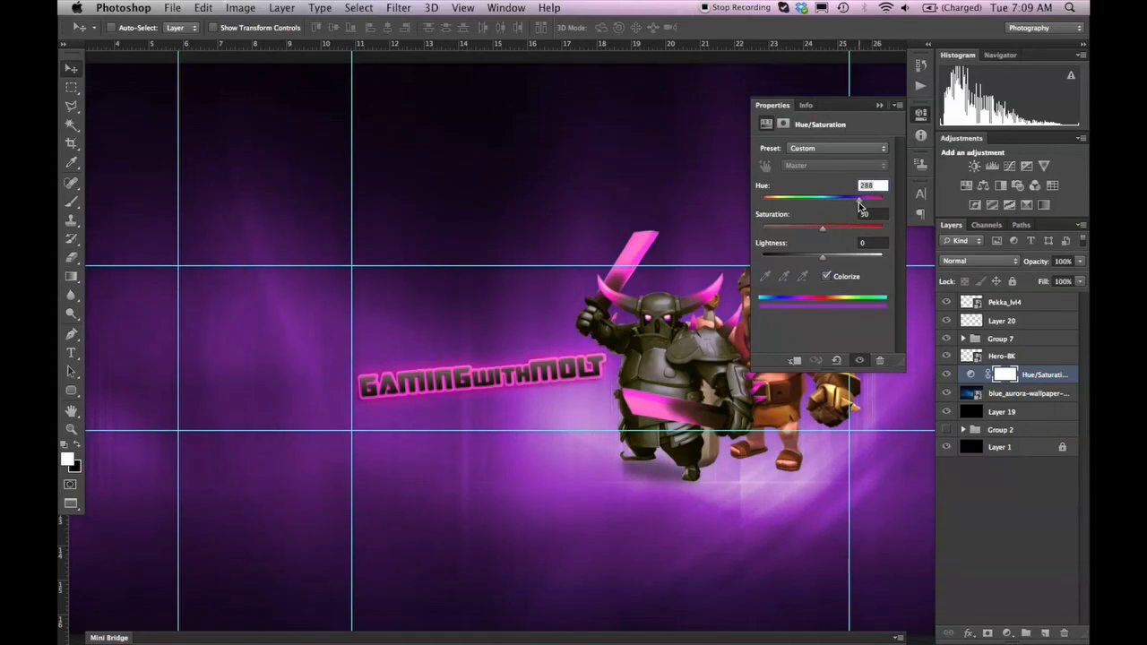
drag(863, 208, 798, 205)
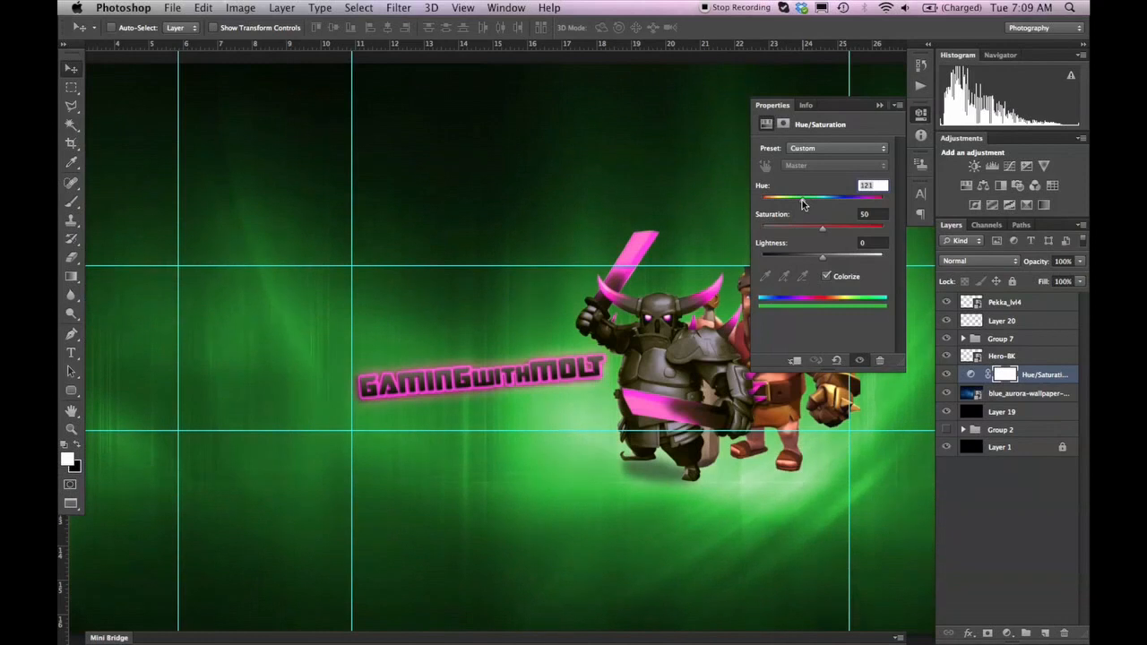
drag(804, 204, 828, 206)
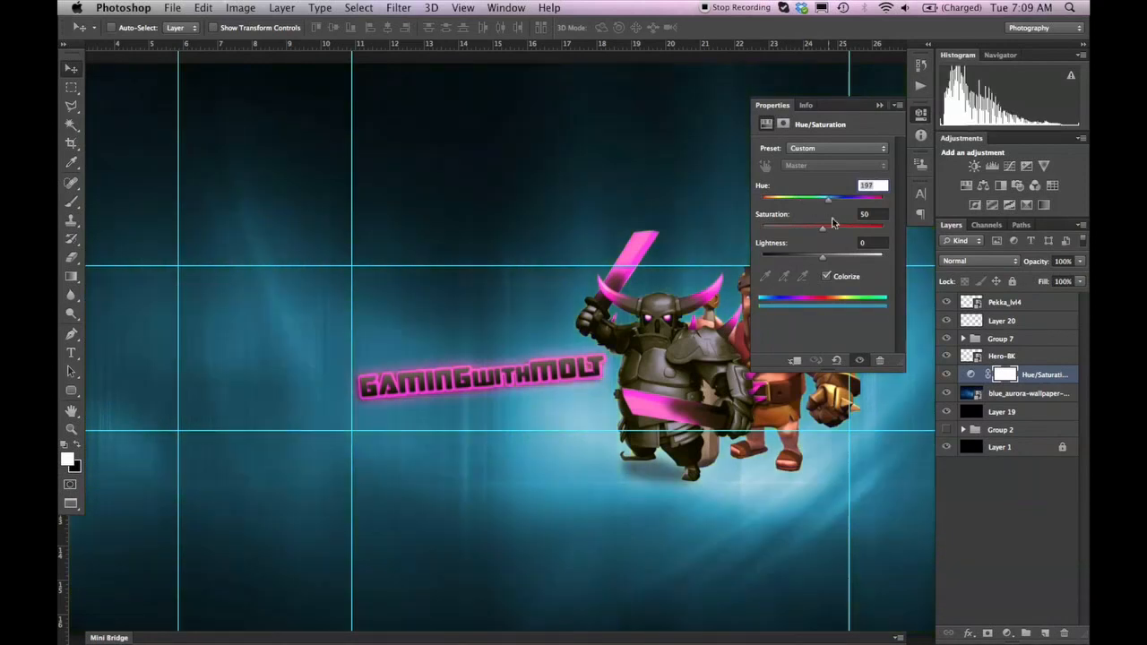
drag(817, 262, 792, 267)
drag(829, 206, 861, 206)
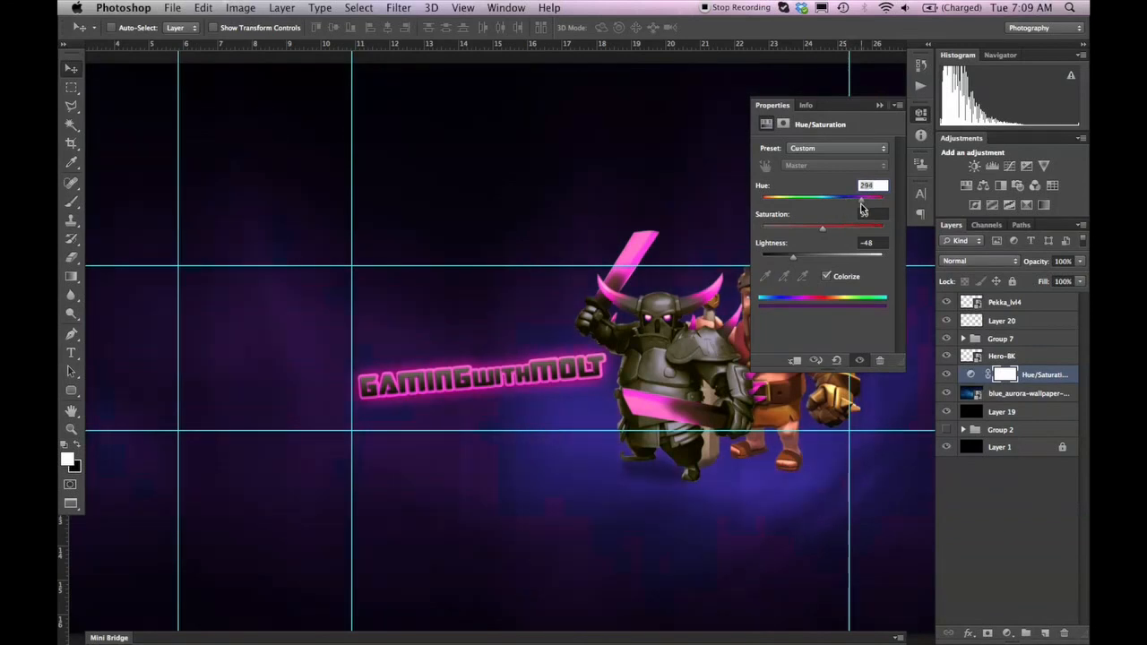
drag(792, 261, 779, 263)
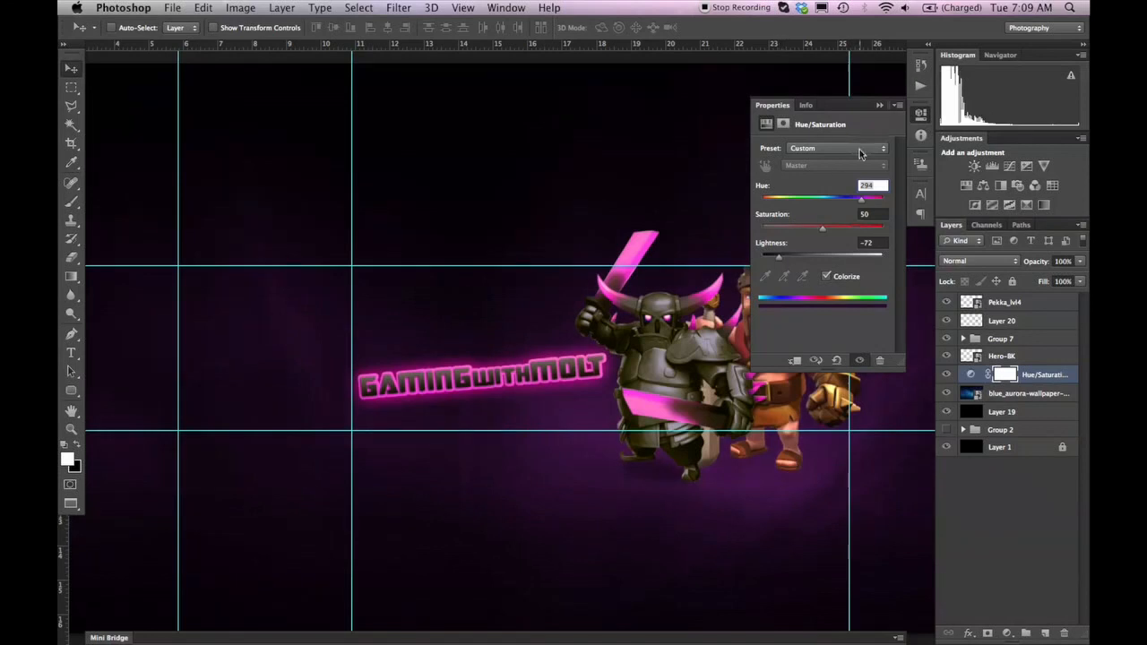
click(880, 107)
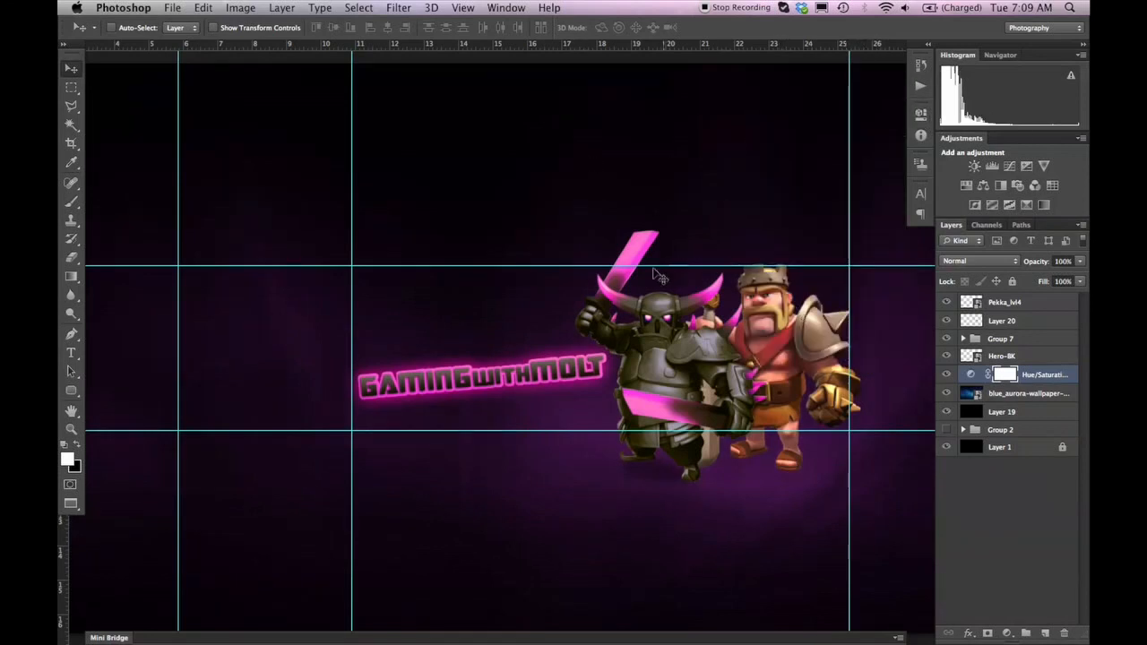
key(super+minus)
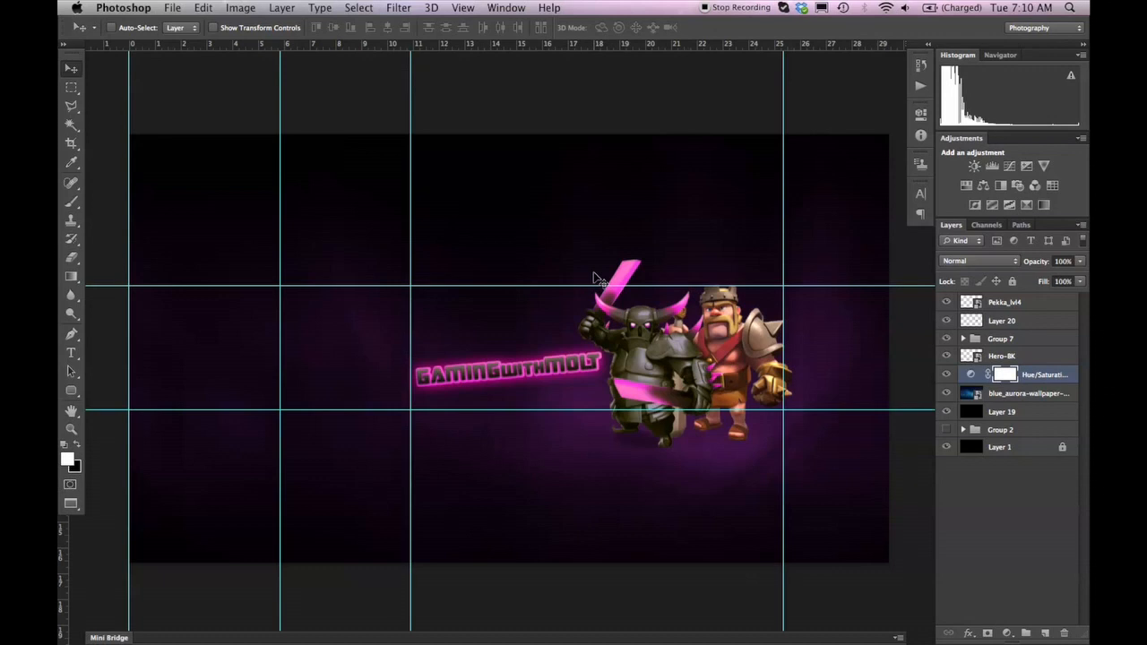
Step: Switch to Google Chrome and replace the image search with "CLASH OF CLANS BACKGROUND"
mouse_move(287, 627)
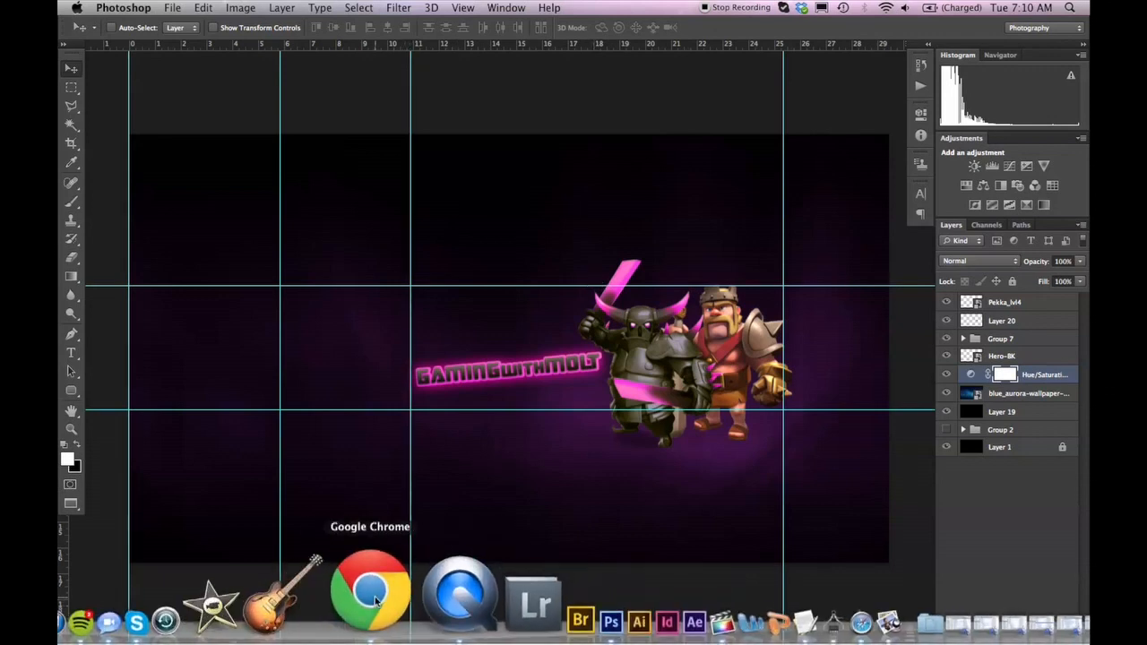
click(370, 594)
triple_click(370, 138)
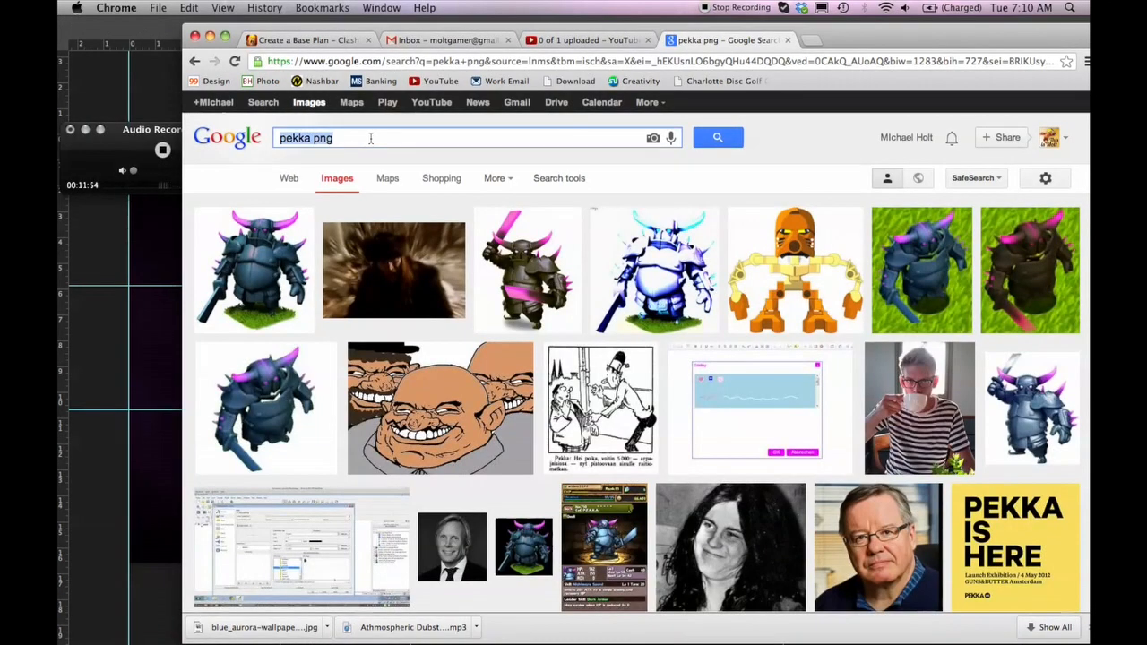
text(CLASH OF CALANS BACKGROU)
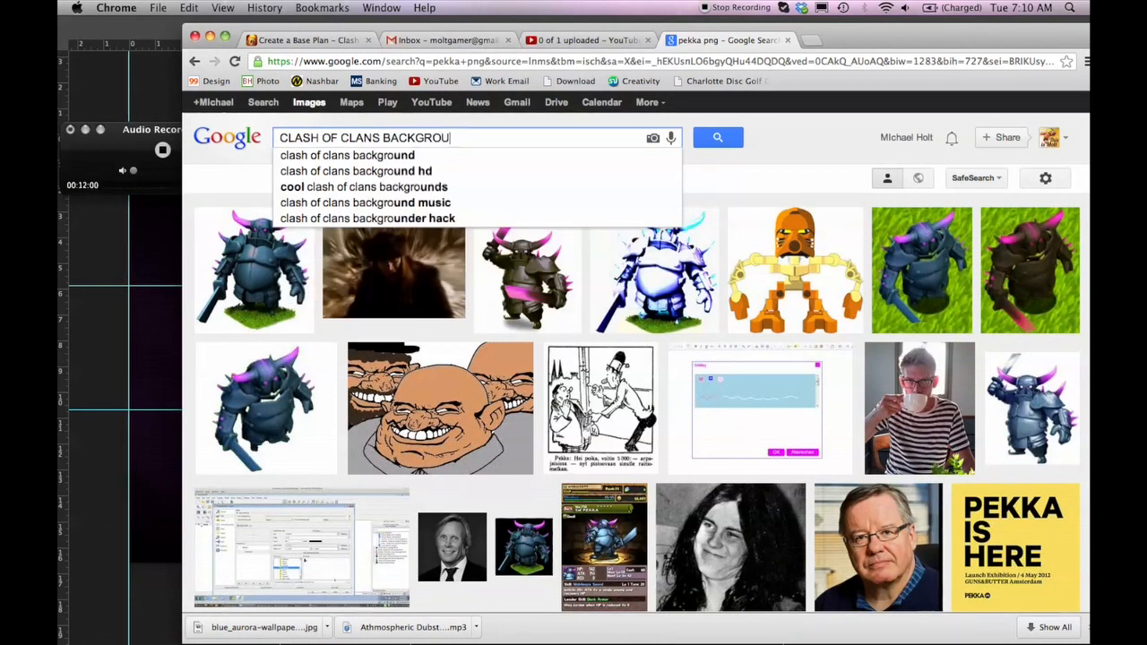
text(ND)
key(Return)
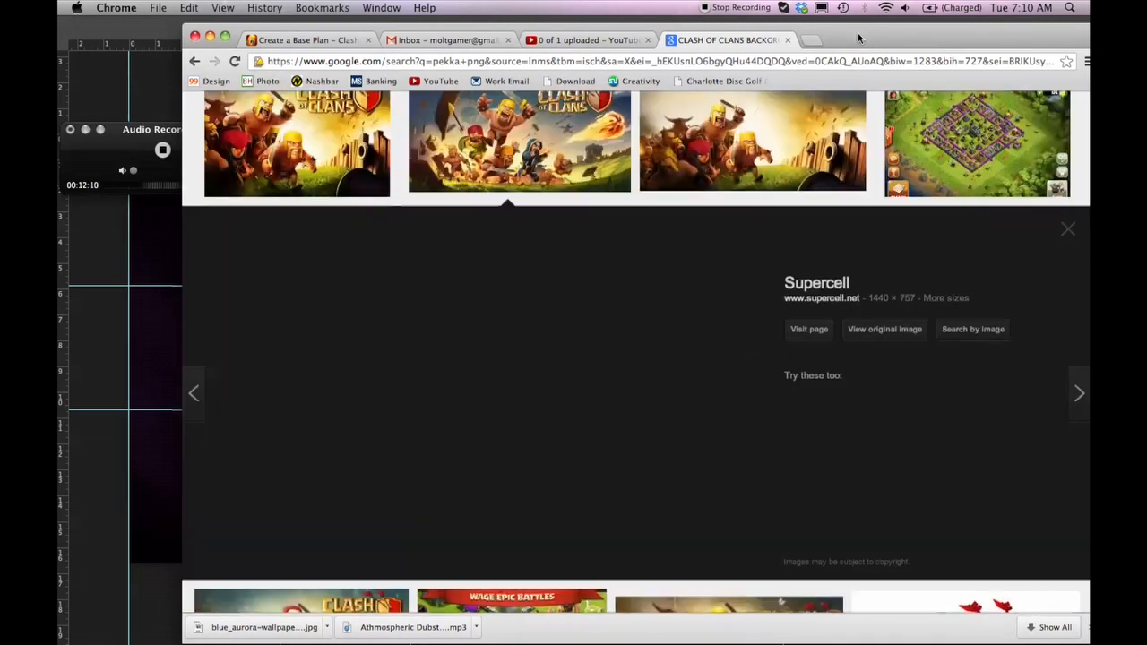
Step: Bring the Clash of Clans battle artwork from the browser into the Photoshop document, directly above the Hue/Saturation adjustment
drag(858, 38, 1034, 86)
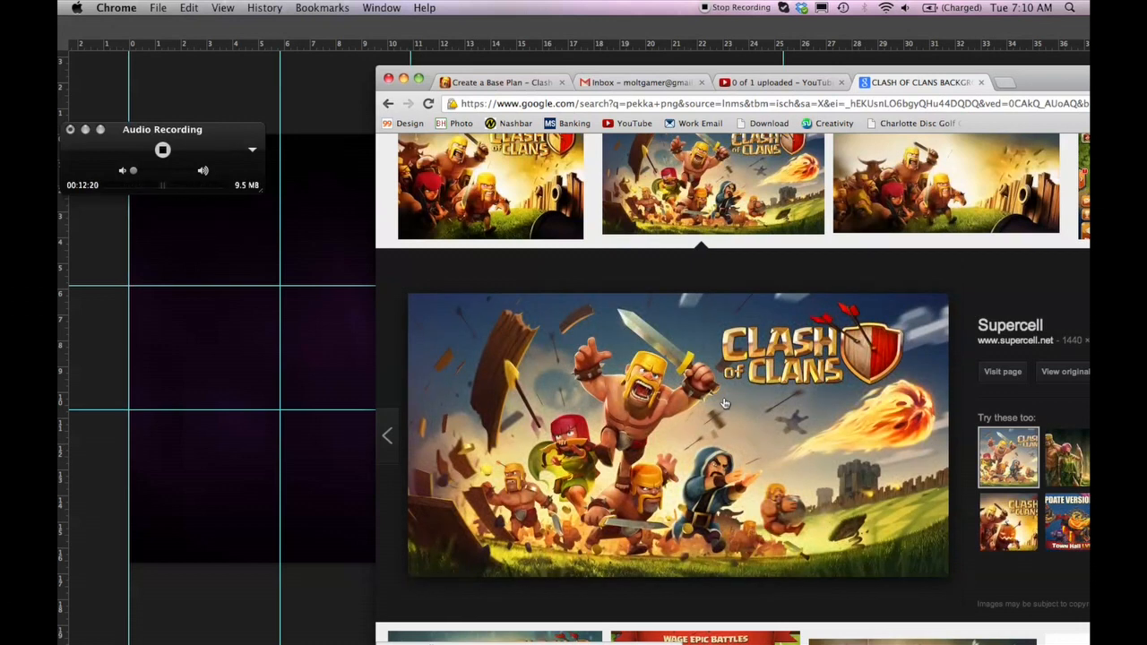
drag(400, 375, 452, 294)
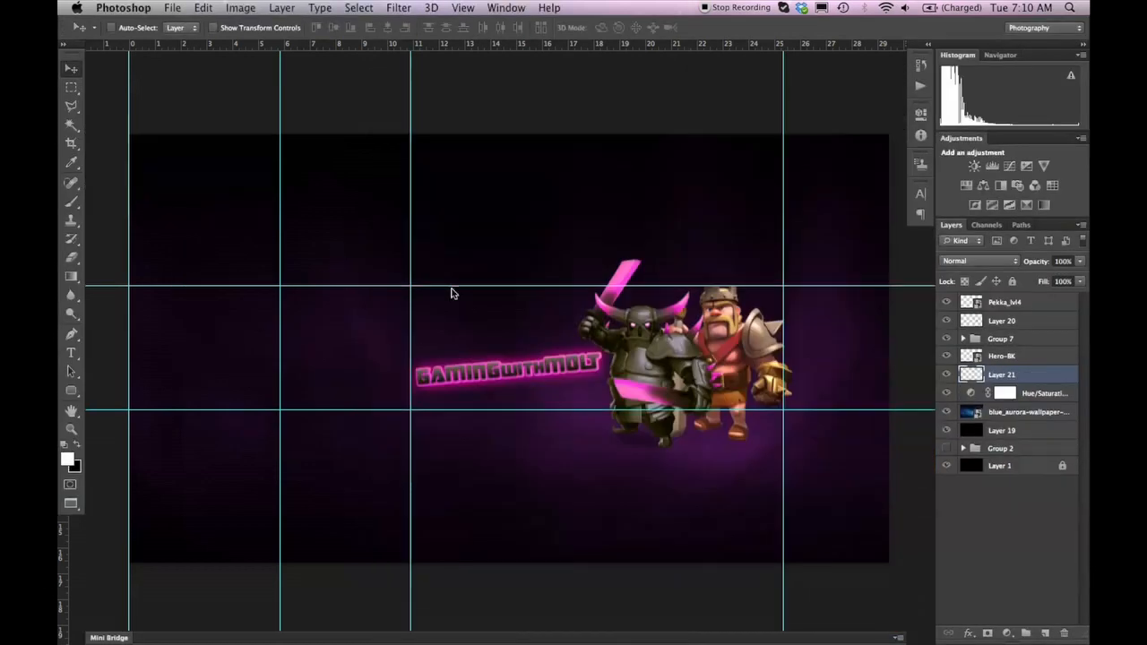
drag(393, 240, 677, 375)
Step: Enlarge the Clash of Clans artwork proportionally to about 130% and move it up to the canvas's upper edge
key(super+t)
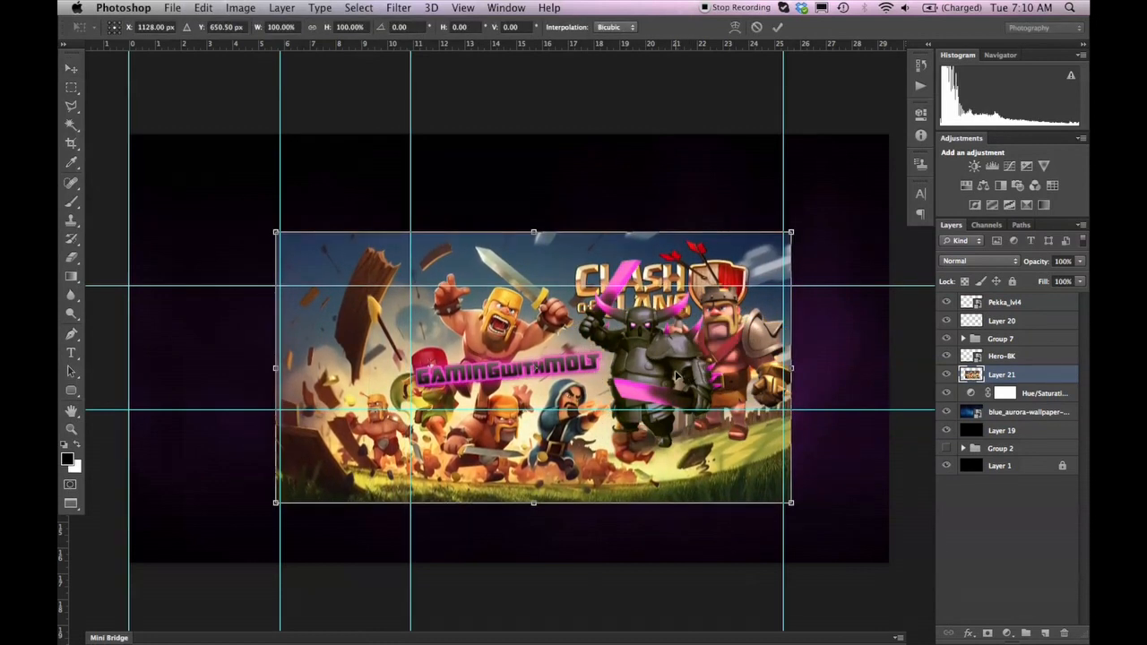
drag(790, 232, 859, 173)
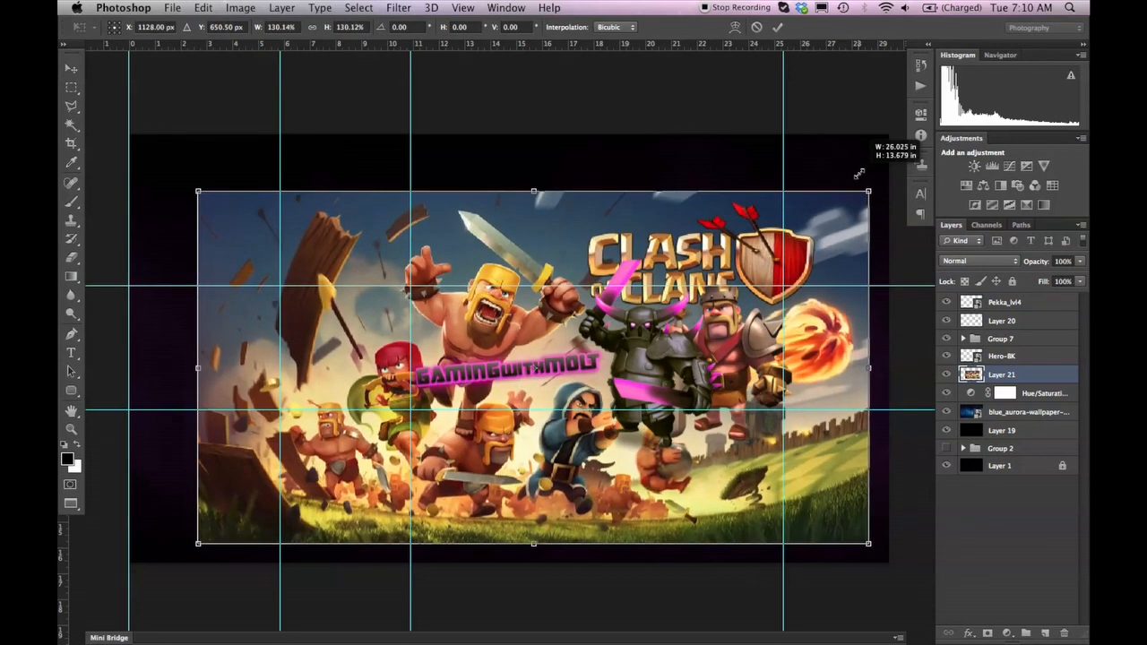
drag(855, 365, 839, 317)
key(Return)
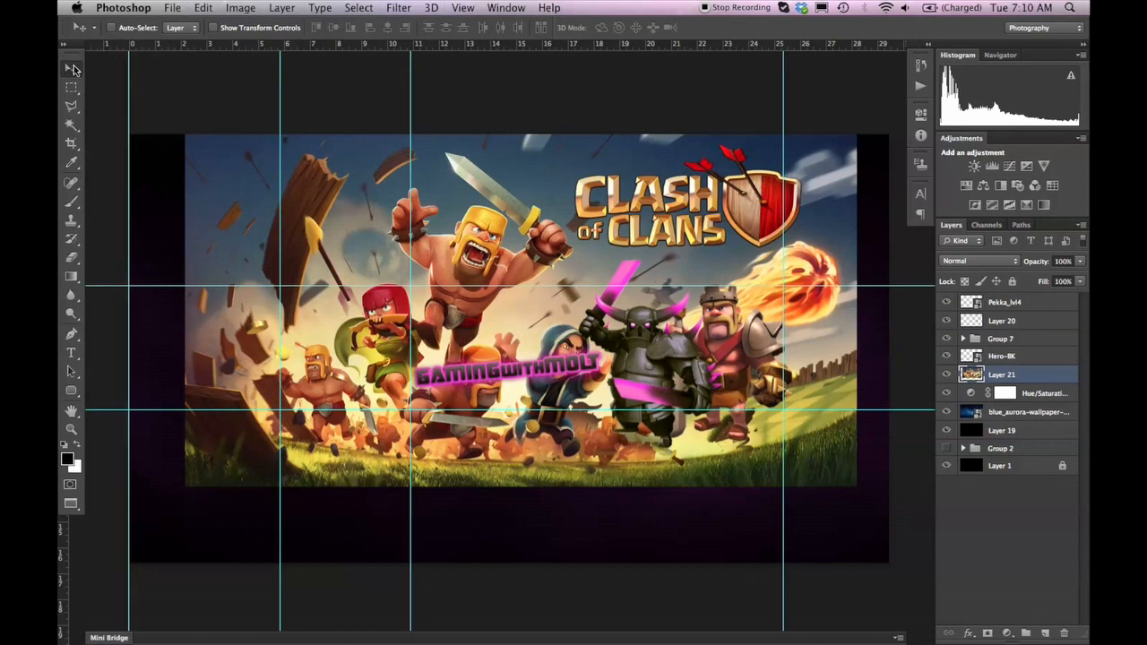
Step: Compare blend modes such as Darken, Multiply, Linear Burn and Color Dodge on the artwork layer and settle on Soft Light
key(shift+equal)
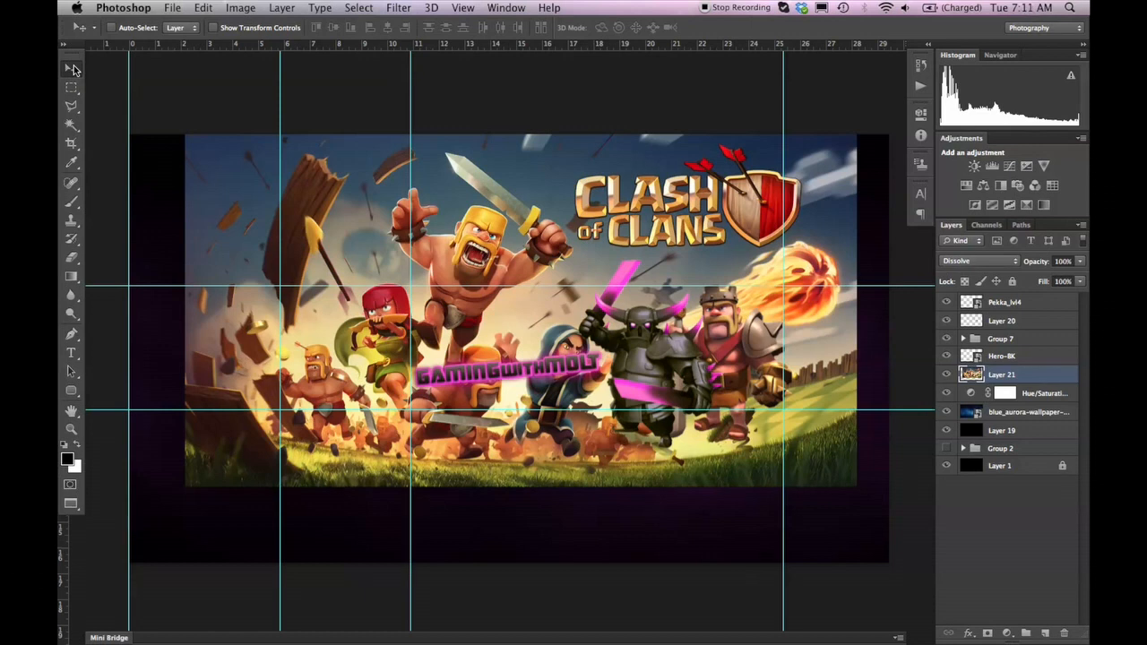
key(shift+equal)
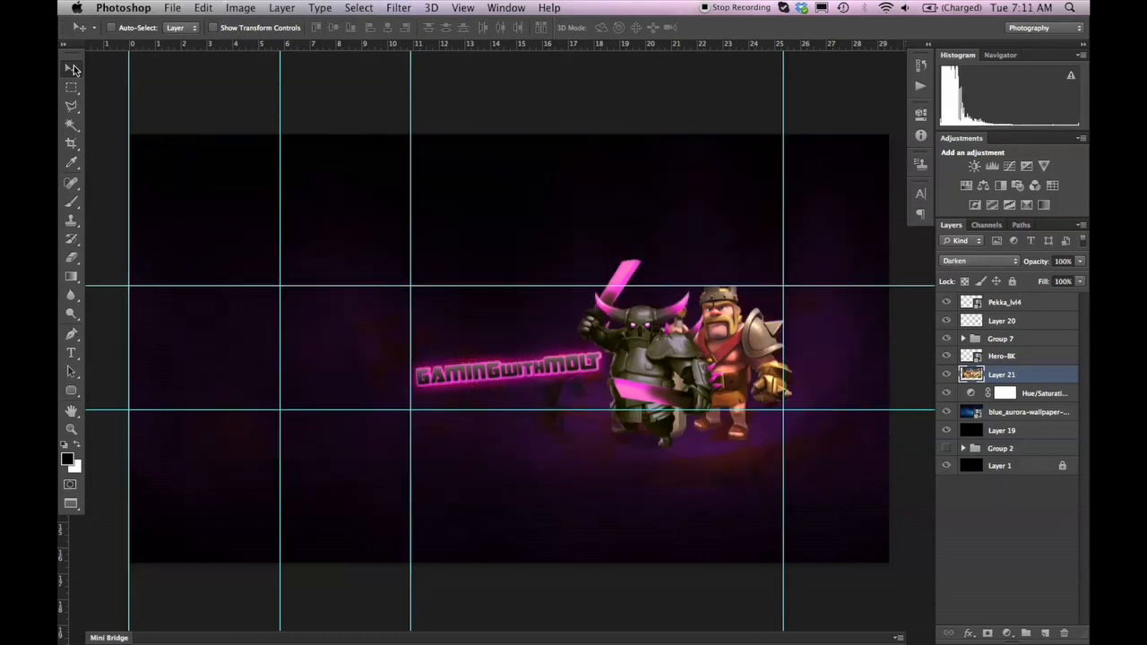
key(shift+equal)
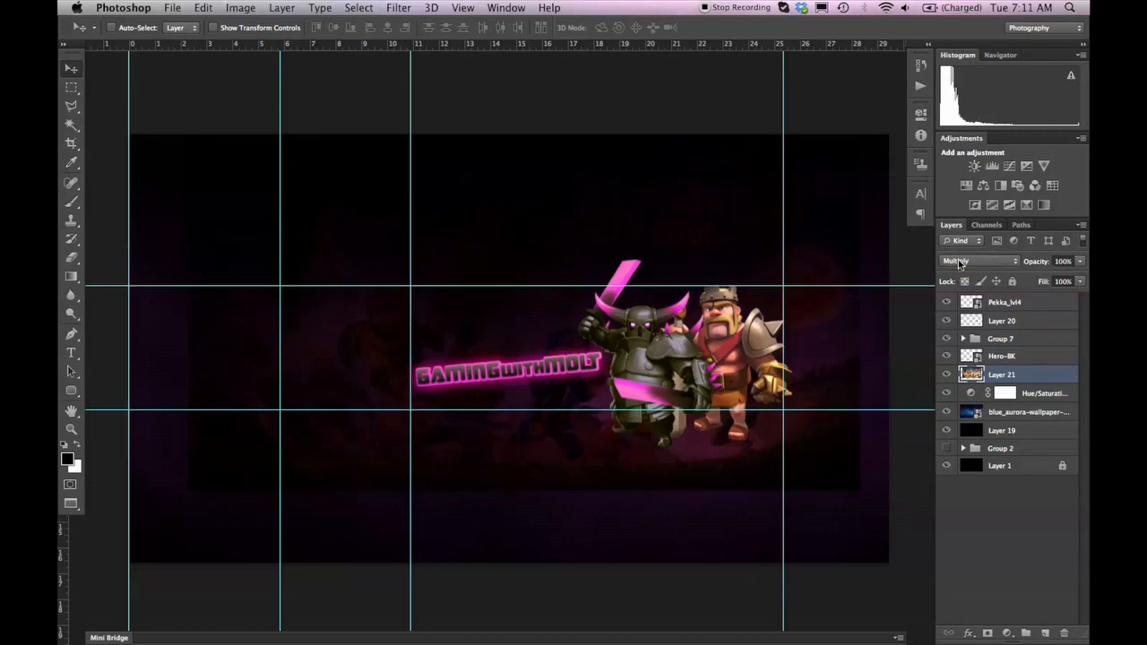
scroll(958, 261, down, 2)
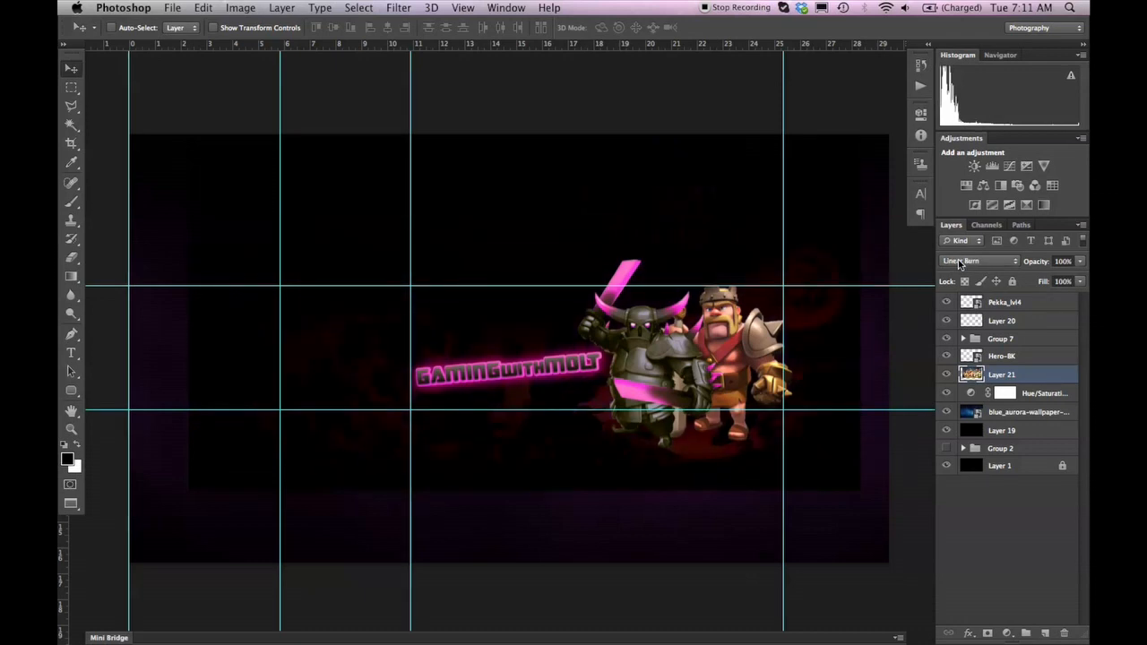
scroll(958, 261, down, 3)
scroll(958, 260, down, 1)
scroll(959, 260, up, 1)
scroll(958, 260, down, 1)
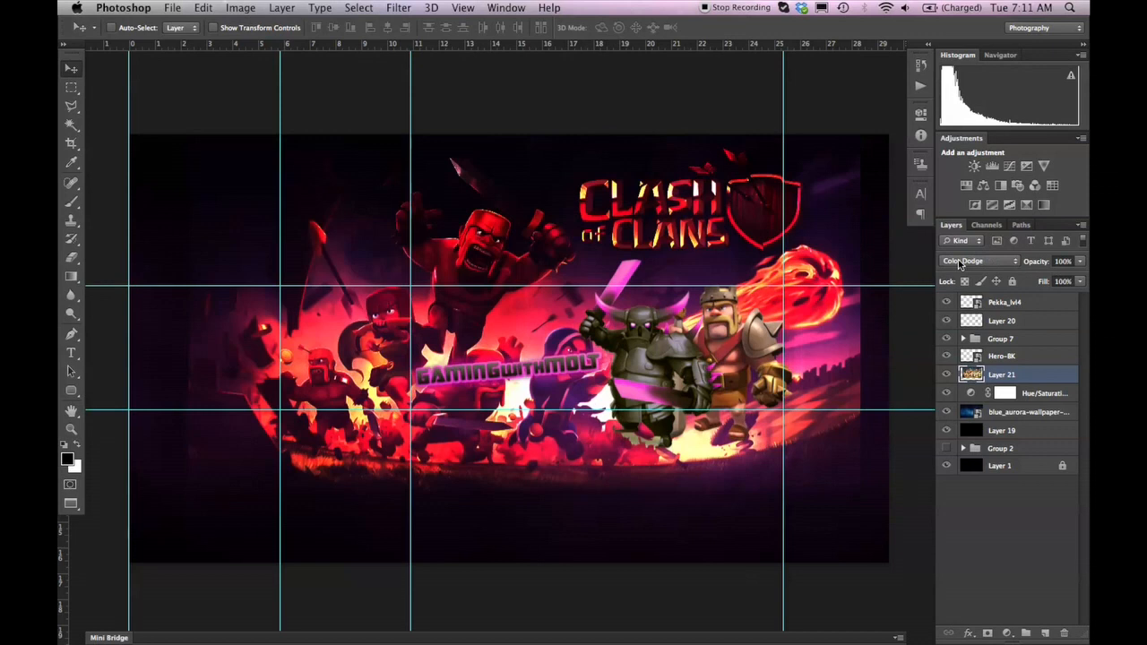
scroll(958, 261, down, 4)
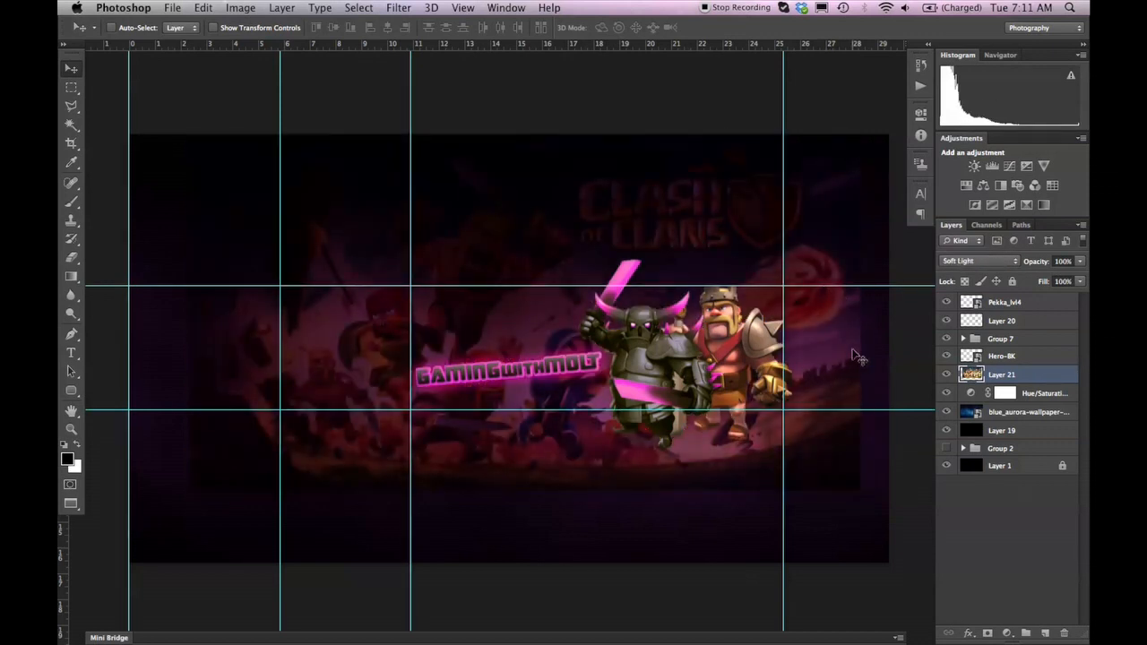
Step: Set the Clash of Clans artwork layer's opacity to 50%
key(super+plus)
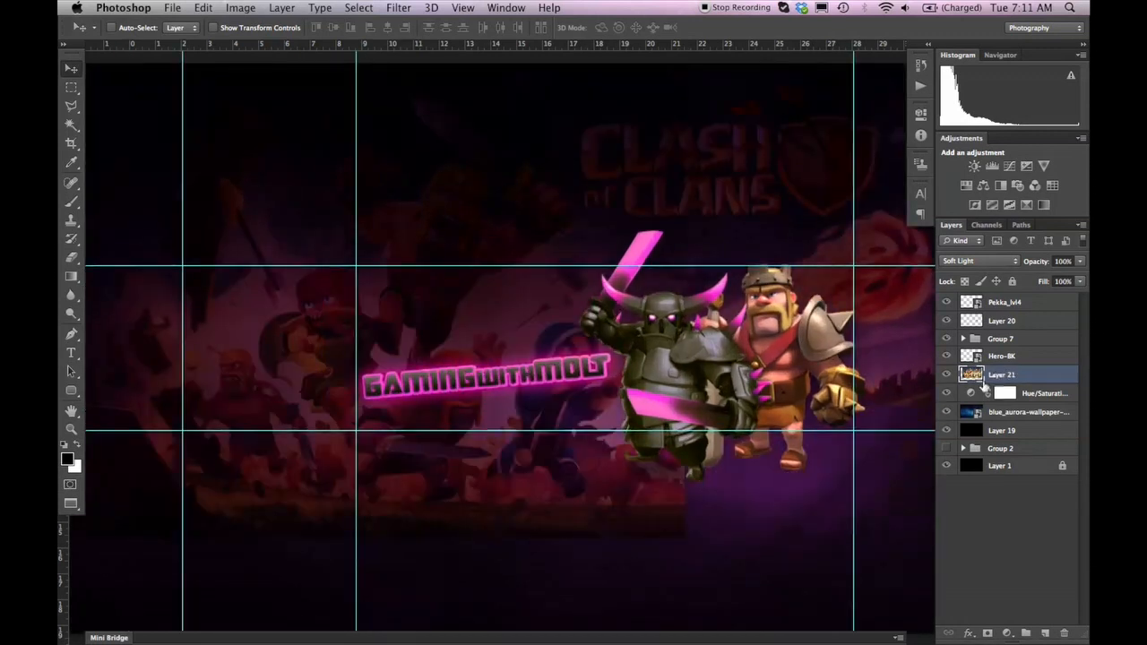
key(super+minus)
click(1063, 260)
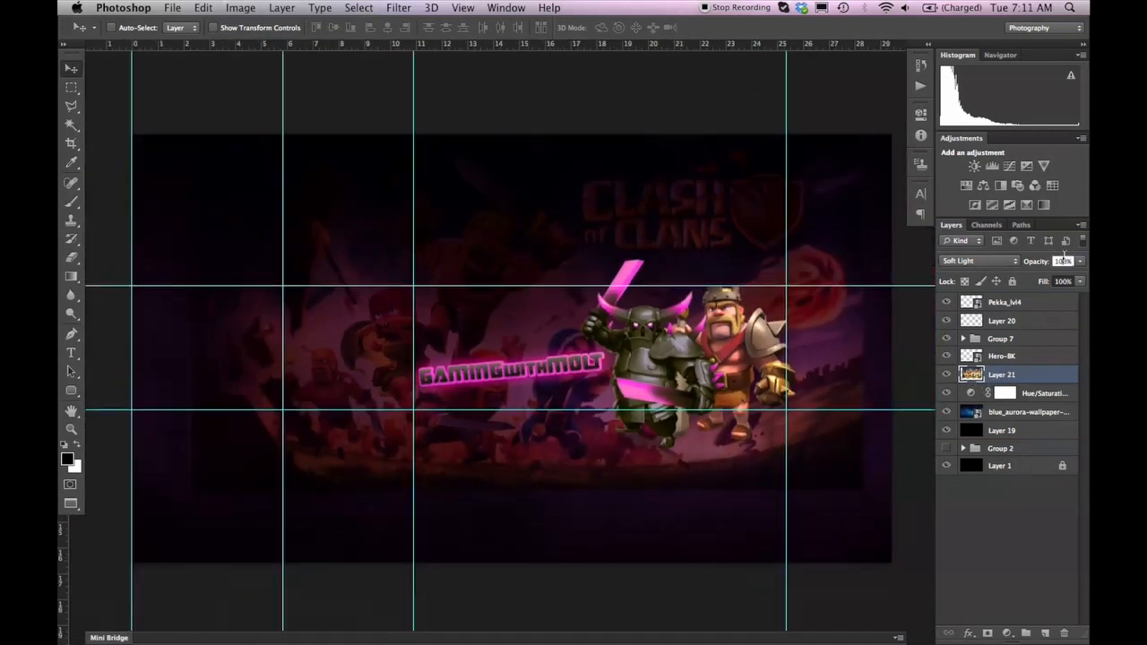
text(50)
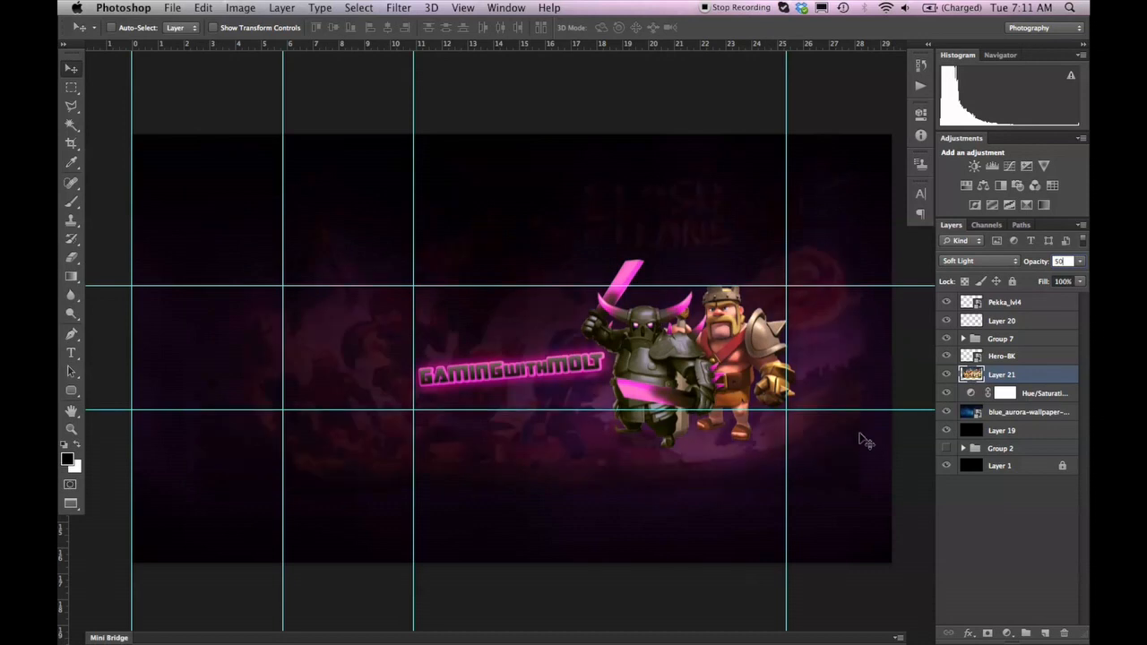
key(Return)
scroll(829, 398, right, 3)
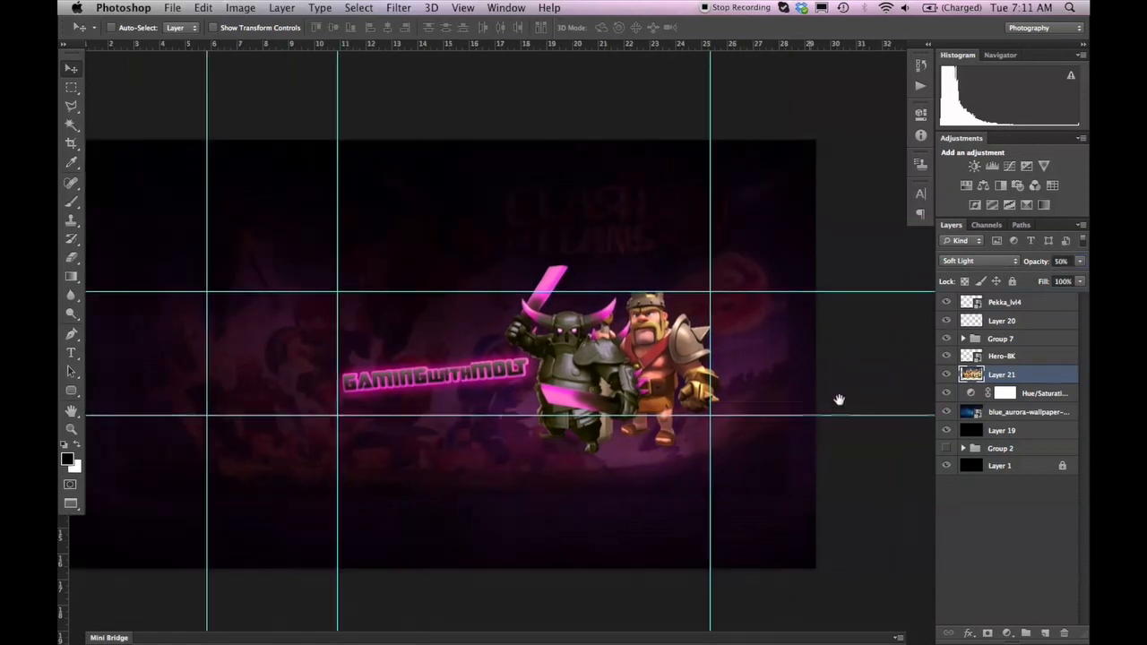
Step: Add a mask to the artwork layer and paint out its outer edges and logo with a soft black 250 px brush
click(988, 633)
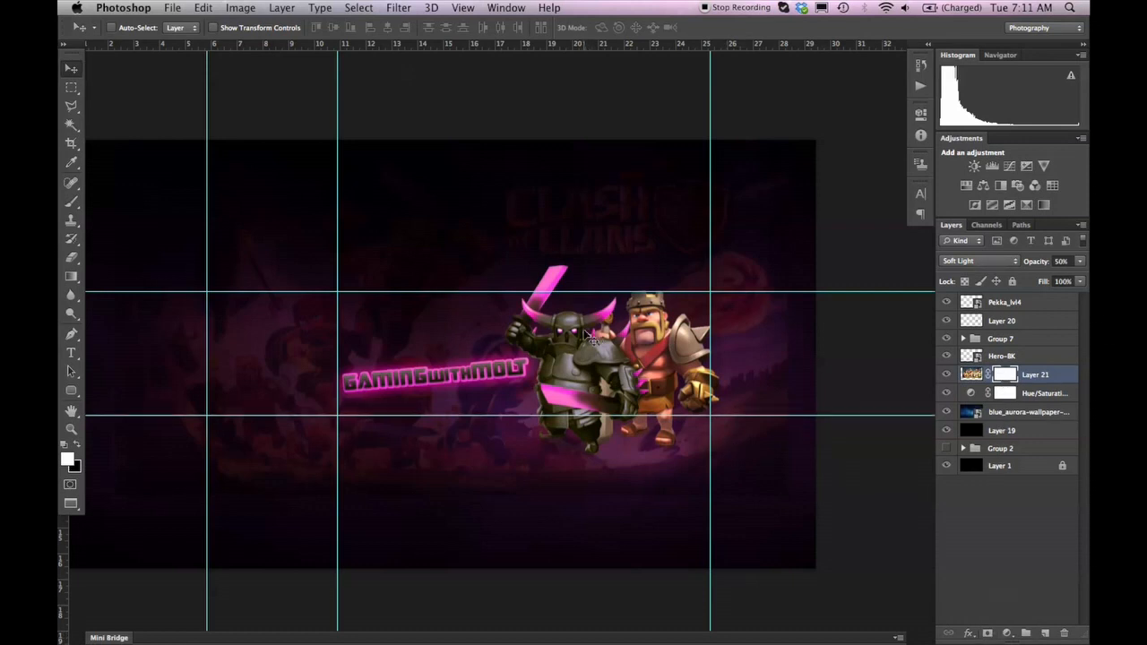
key(b)
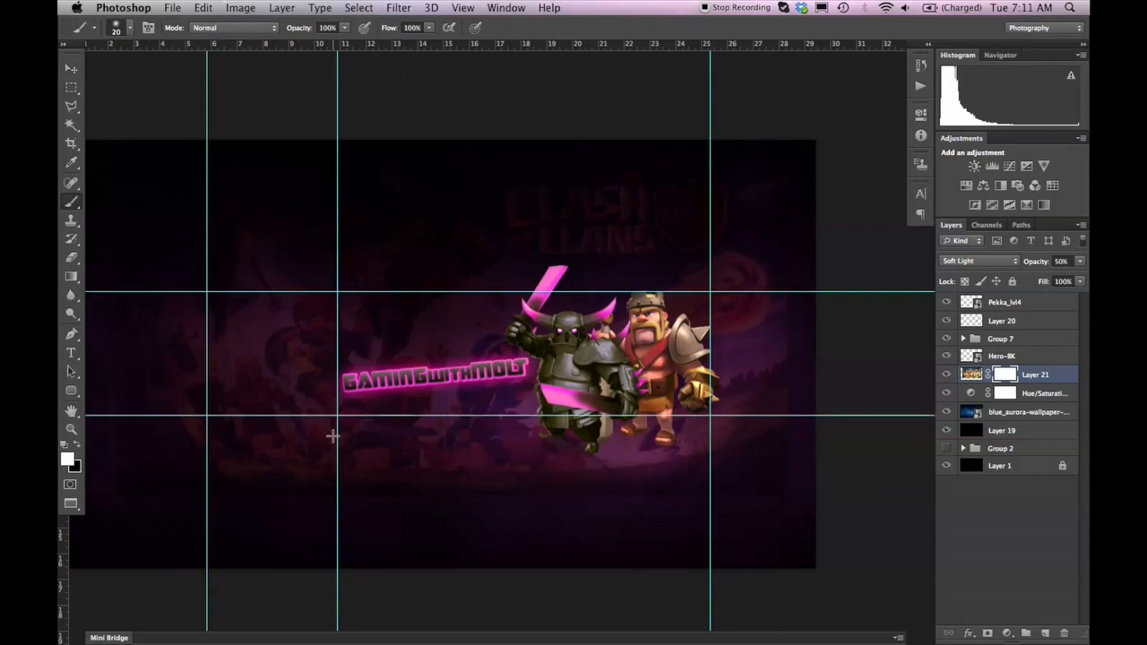
key(x)
key(bracketright)
key(bracketright)
key(bracketright)
key(bracketright)
key(bracketright)
key(bracketright)
key(bracketright)
key(bracketright)
key(bracketright)
key(bracketright)
key(bracketright)
key(bracketright)
key(bracketright)
key(bracketright)
key(bracketright)
key(bracketright)
key(bracketright)
key(bracketright)
key(bracketright)
key(bracketright)
key(bracketright)
key(bracketright)
key(bracketright)
key(bracketright)
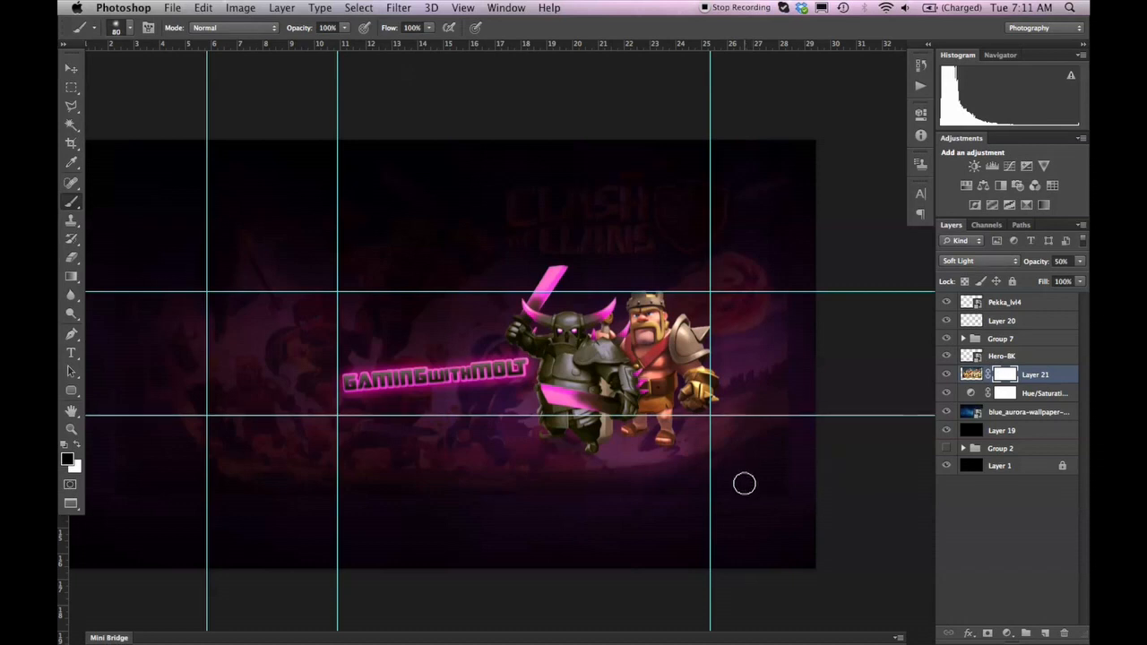
key(bracketleft)
key(bracketleft)
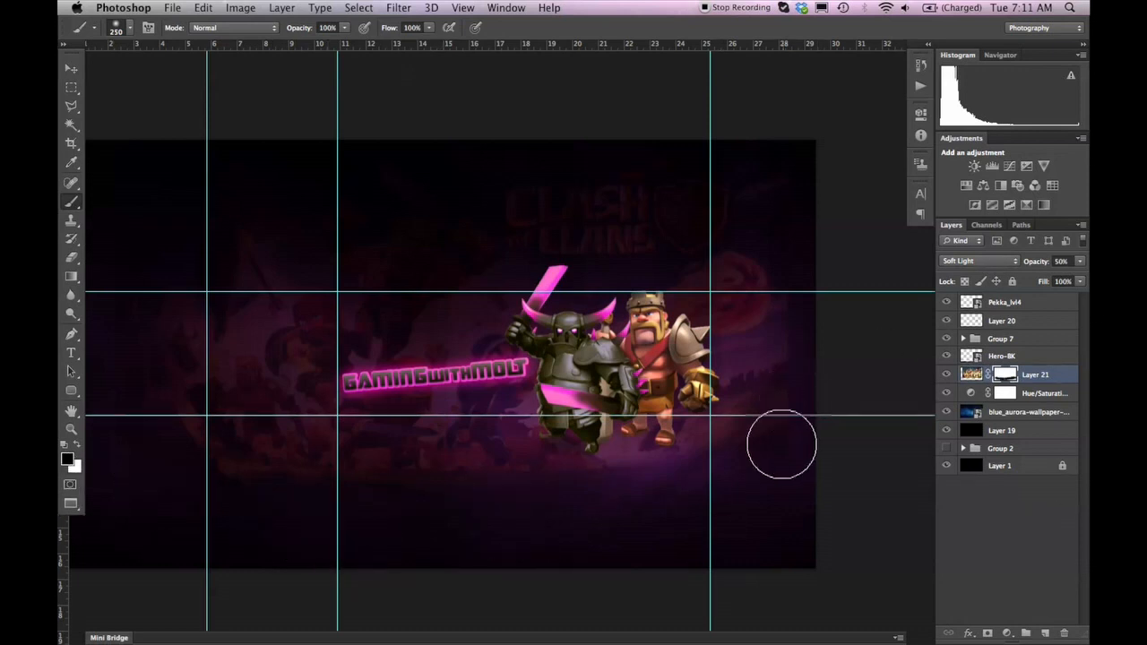
mouse_move(781, 192)
mouse_down()
mouse_move(486, 187)
mouse_move(721, 165)
mouse_move(646, 191)
mouse_move(770, 211)
mouse_move(596, 231)
mouse_move(523, 227)
mouse_move(484, 189)
mouse_move(353, 189)
mouse_up()
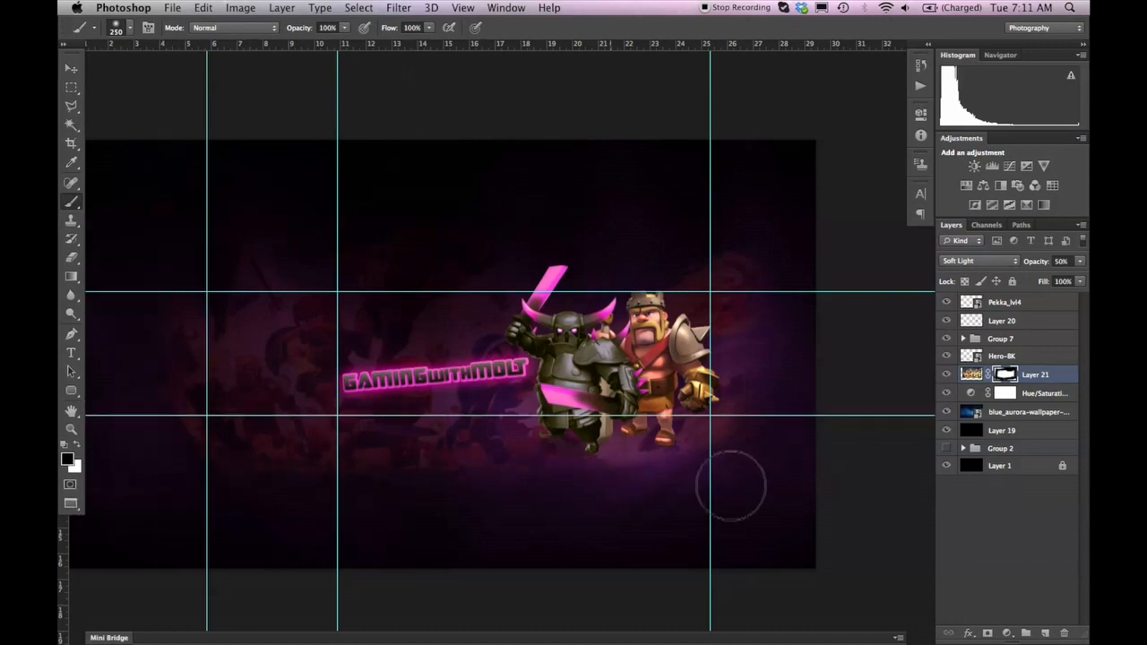
mouse_move(626, 368)
mouse_down()
mouse_move(654, 370)
mouse_move(669, 354)
mouse_up()
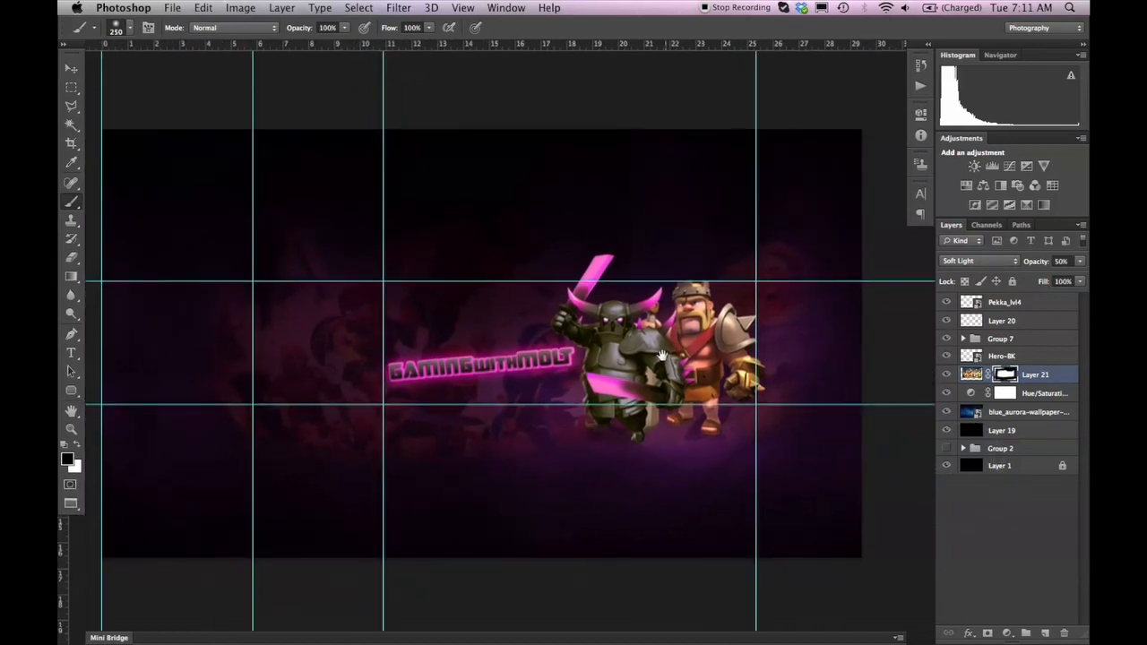
Step: Nudge the GAMINGWITHMOLT title group slightly right and down, closer to Pekka
click(72, 70)
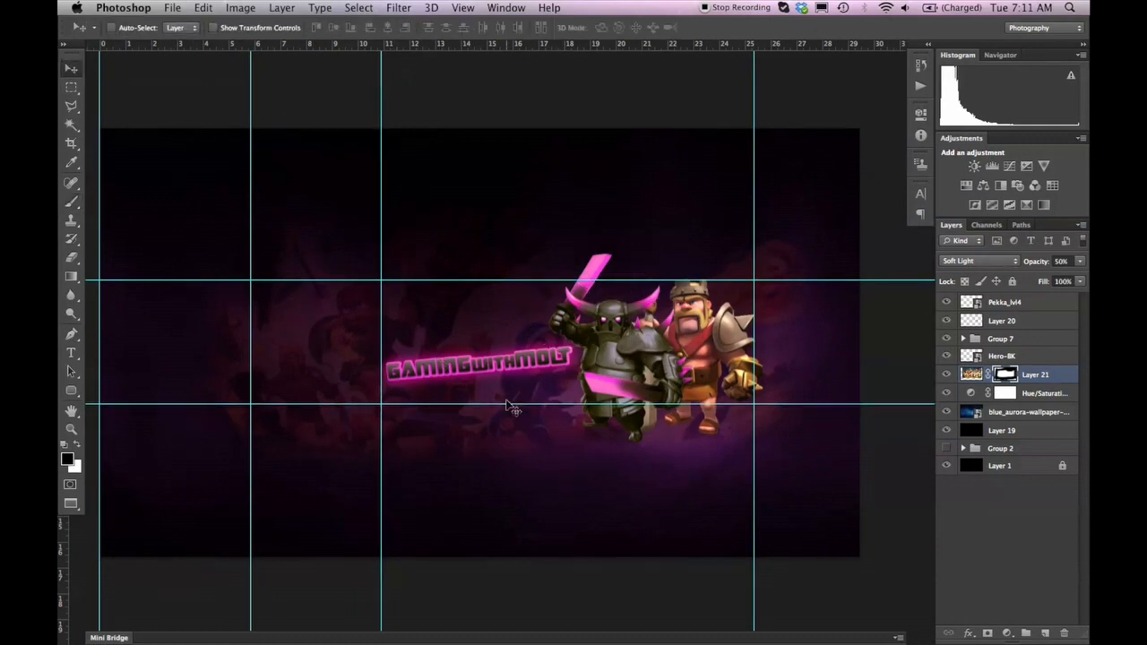
click(1002, 340)
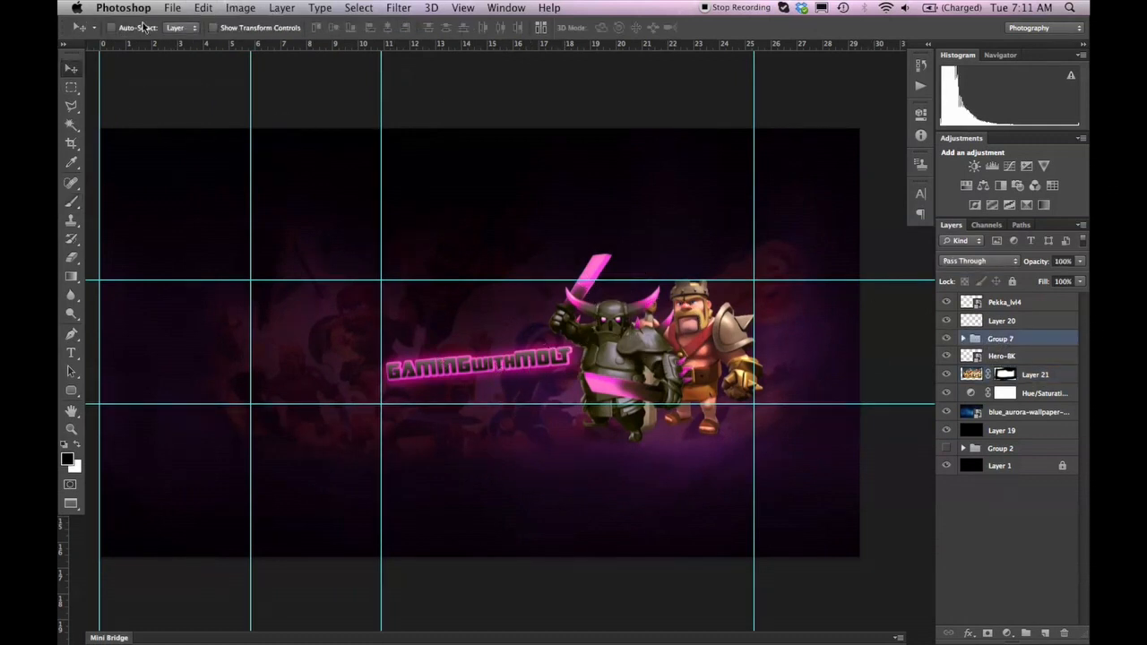
drag(474, 366, 468, 356)
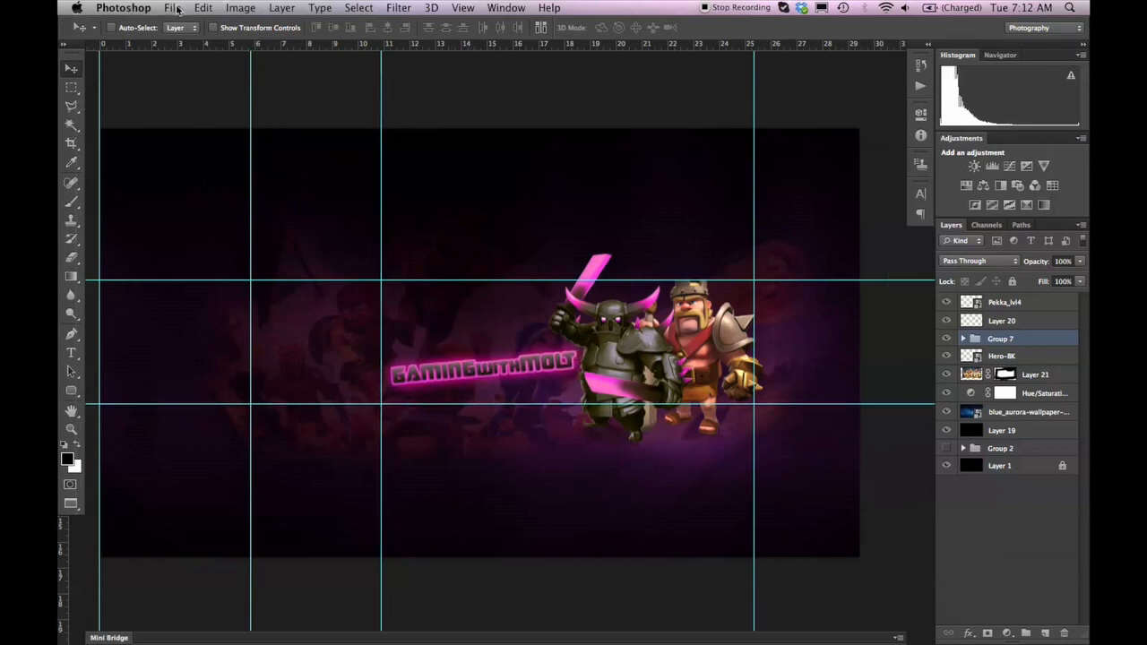
Step: Place CoC_logo_2013.png from the Molt_Gaming folder into the banner
click(177, 9)
click(188, 243)
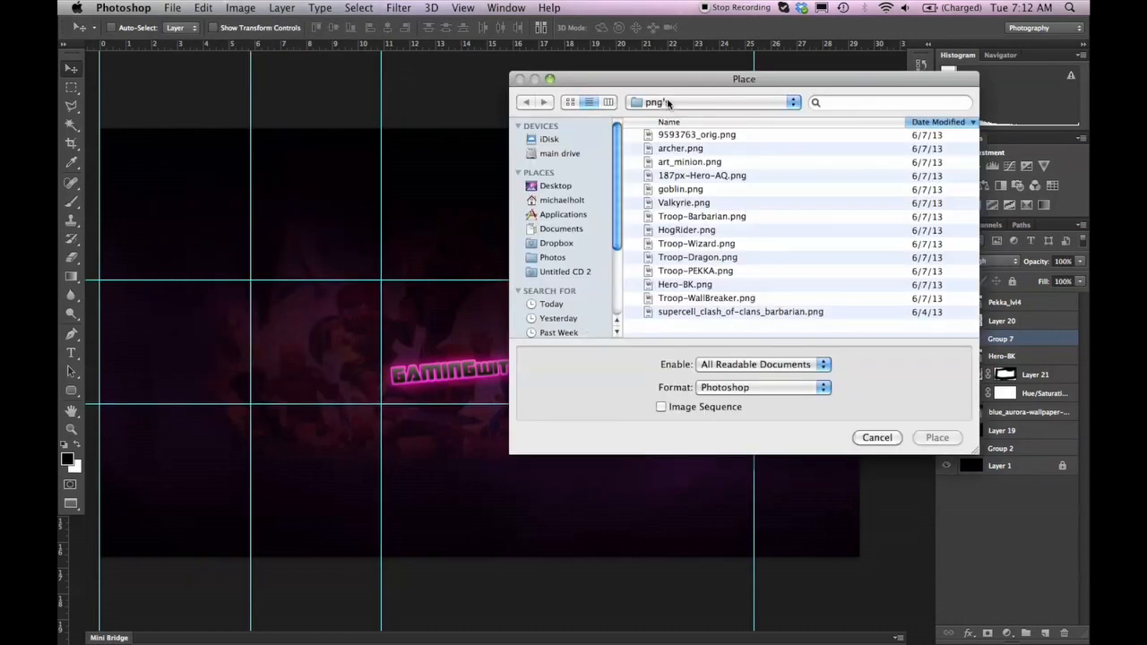
click(668, 102)
click(670, 113)
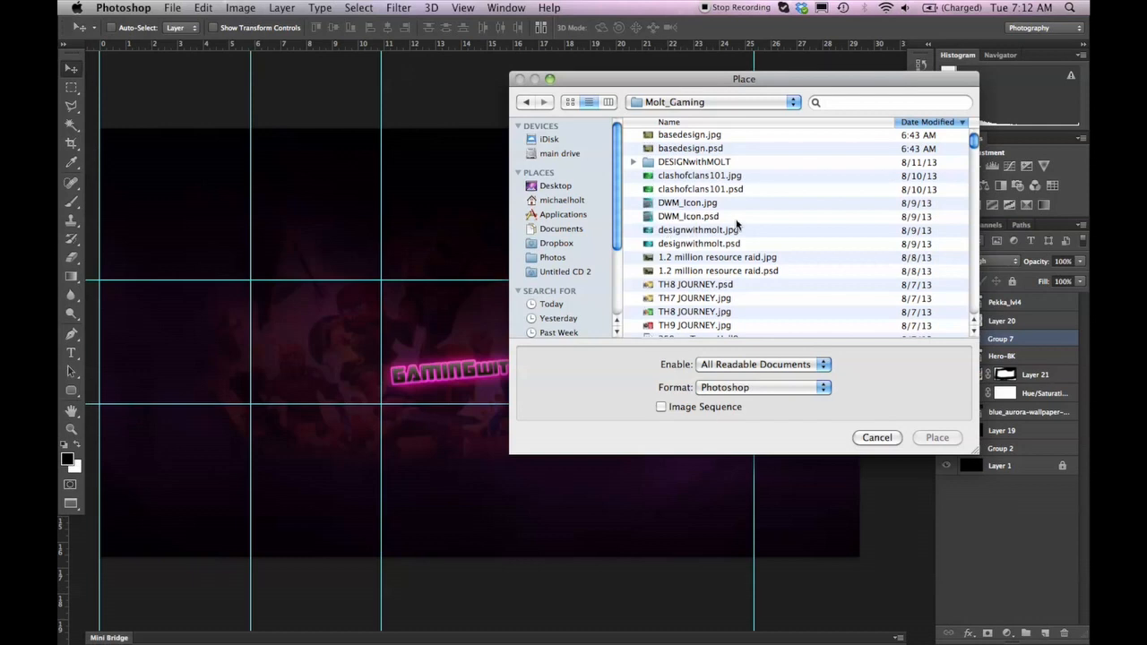
scroll(767, 215, down, 8)
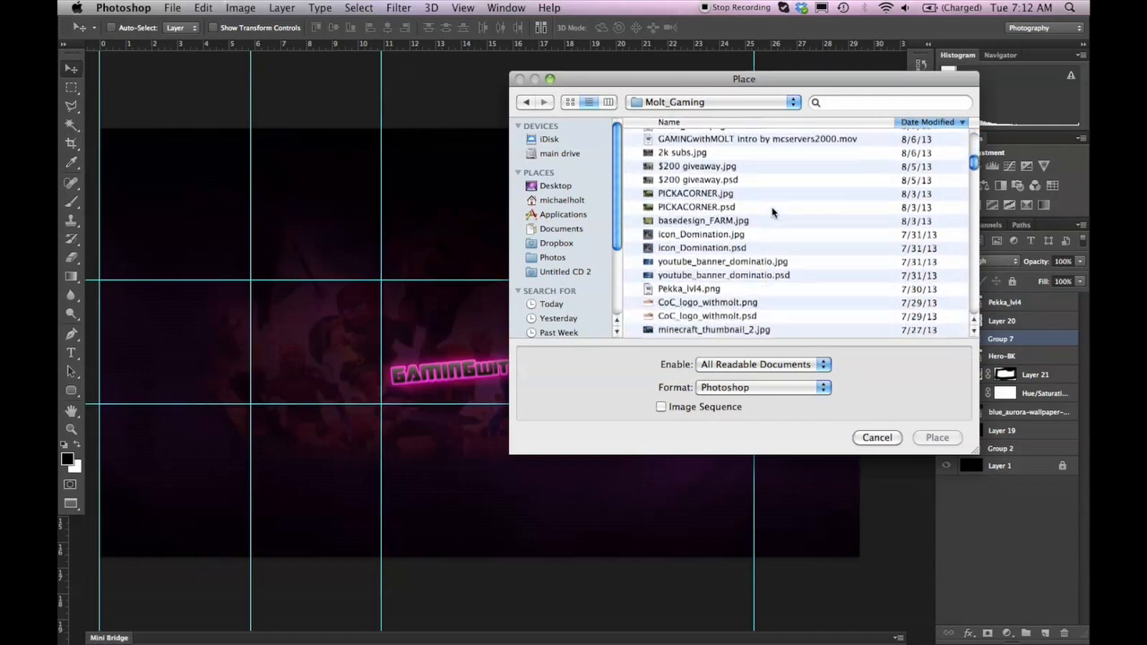
scroll(773, 212, down, 3)
scroll(717, 232, down, 3)
scroll(716, 231, down, 8)
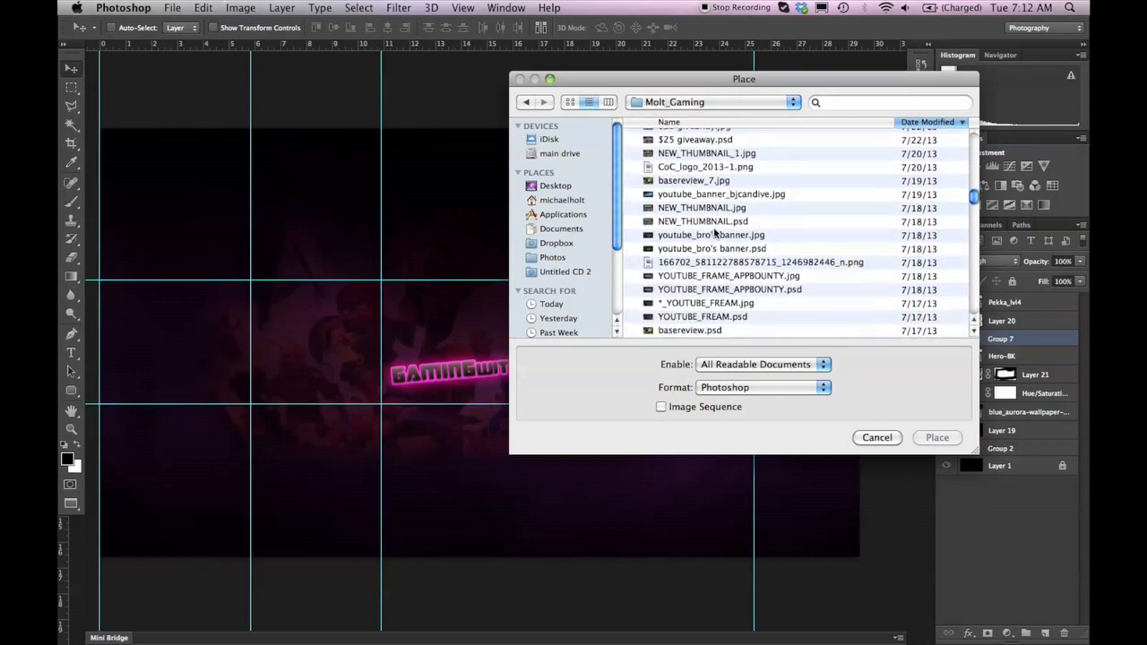
scroll(827, 304, down, 10)
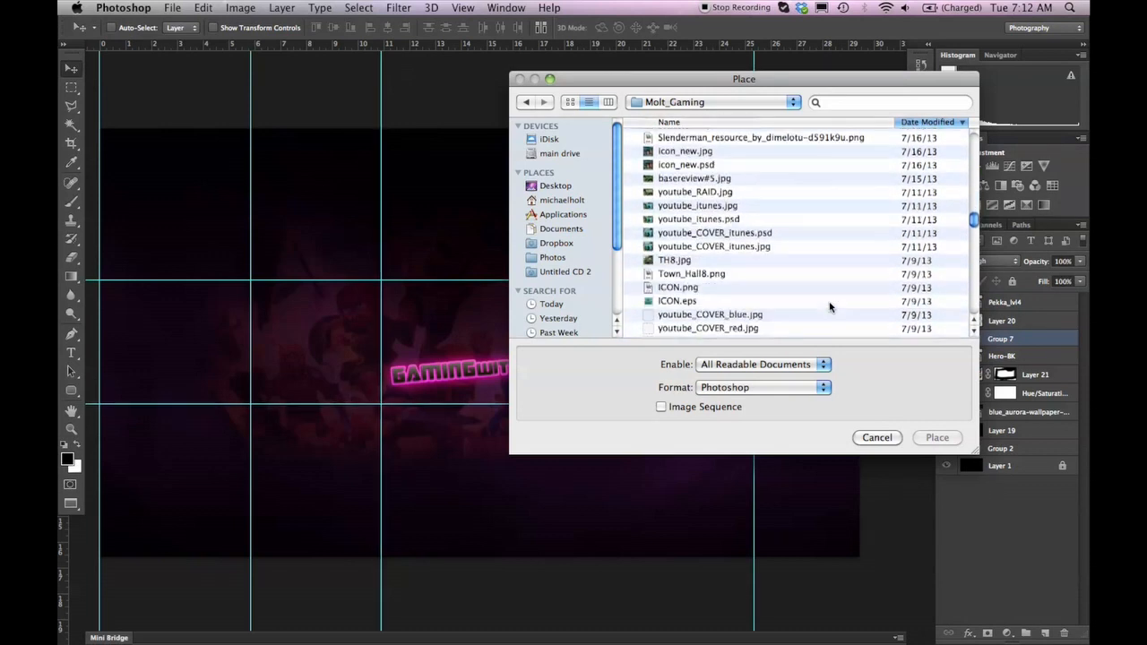
scroll(830, 308, down, 5)
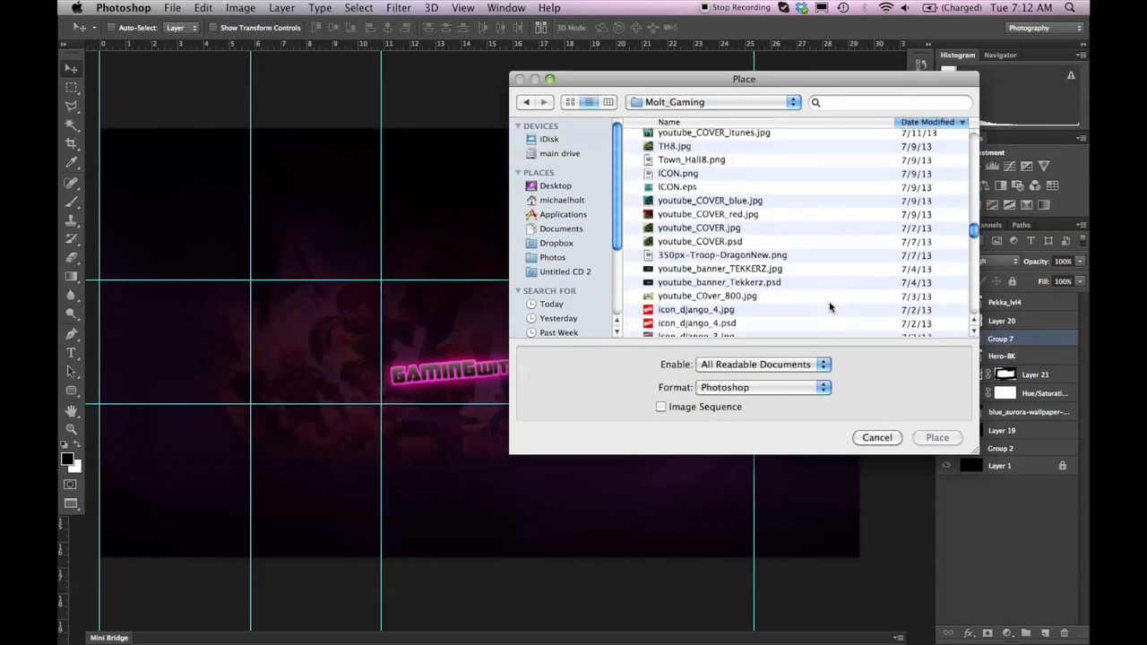
scroll(830, 308, down, 5)
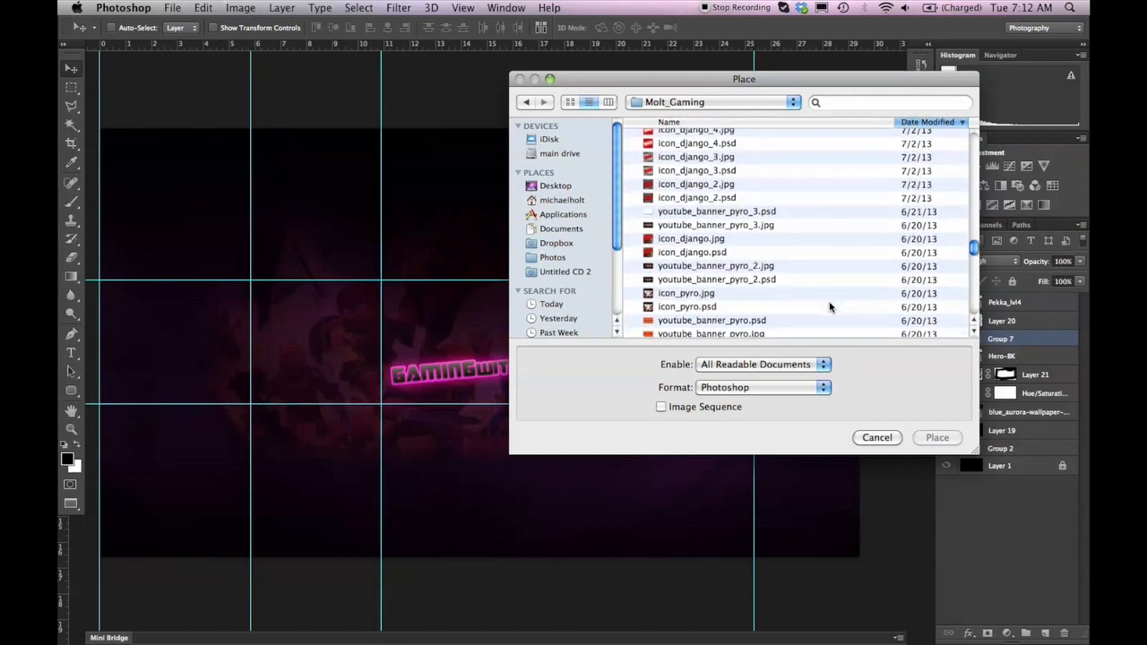
scroll(830, 307, down, 5)
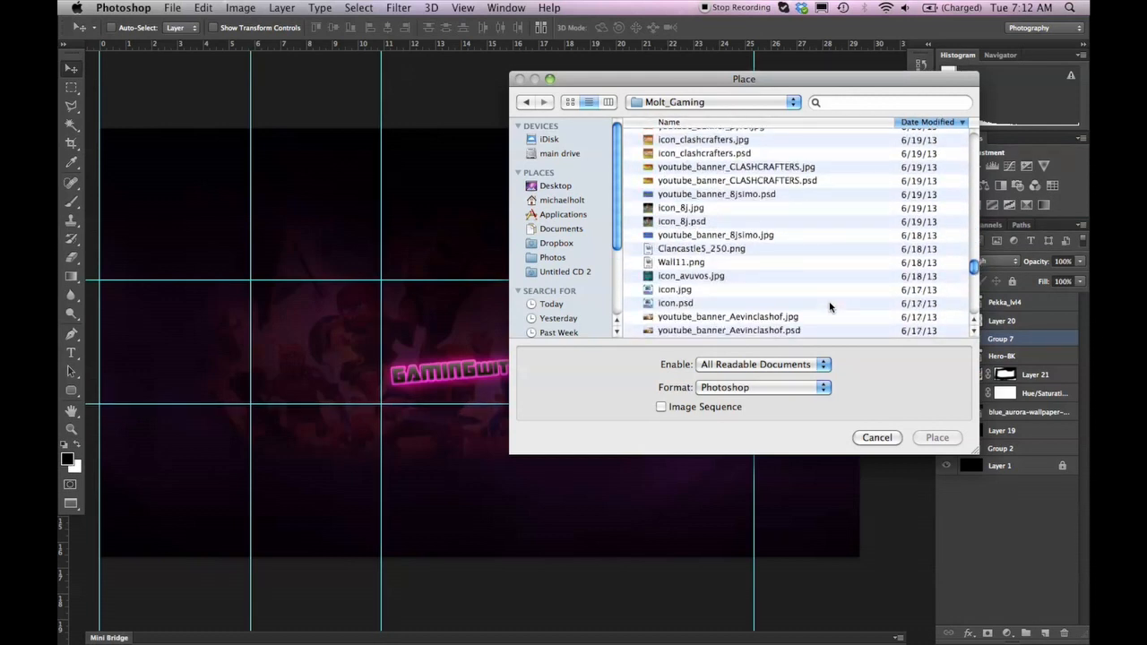
scroll(729, 290, down, 5)
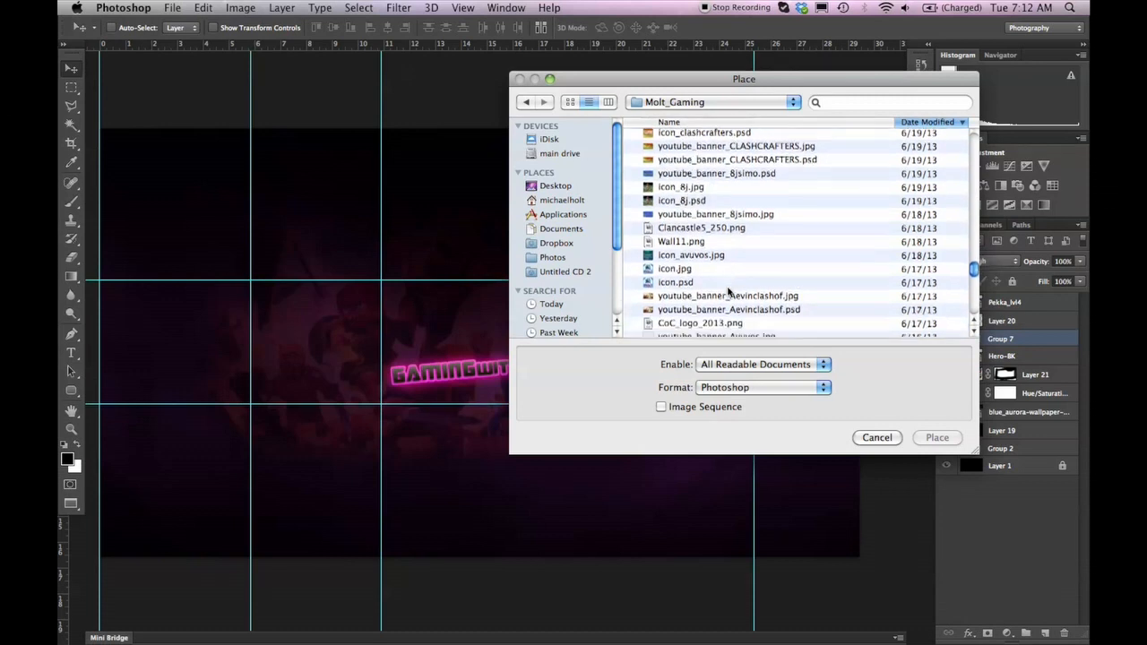
click(728, 258)
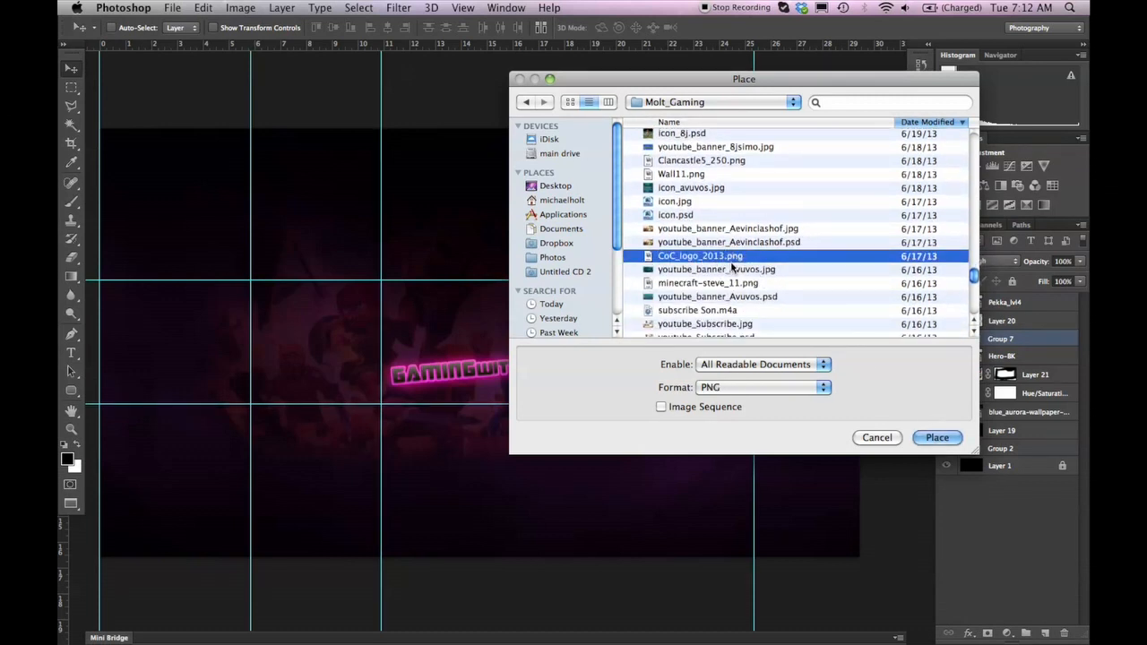
click(938, 438)
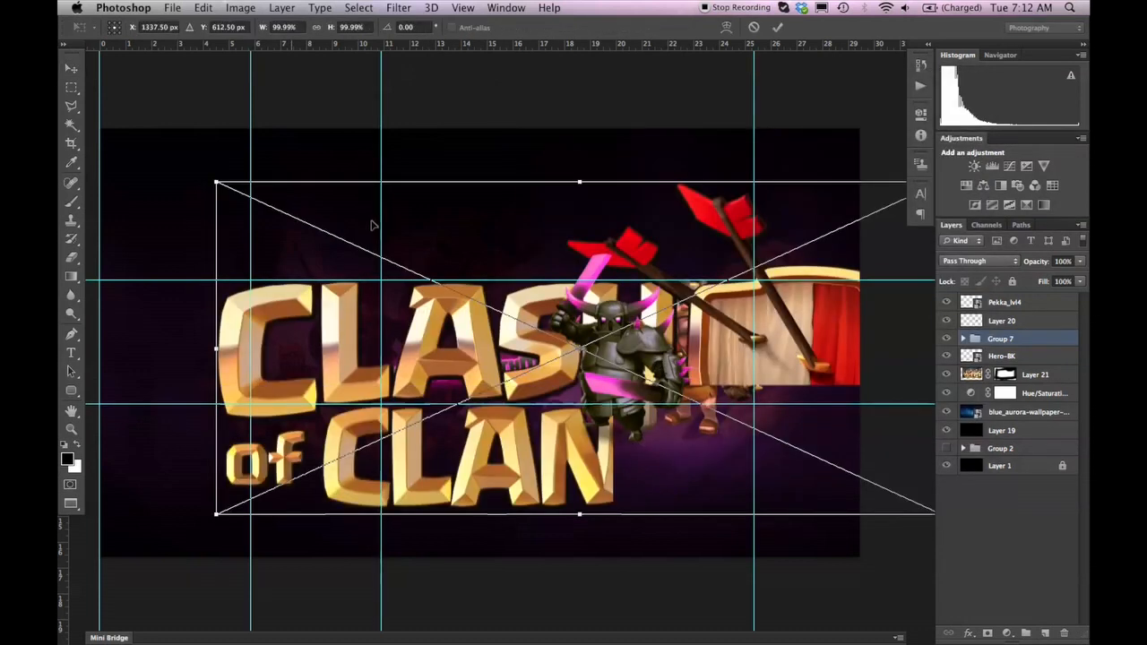
Step: Scale the Clash of Clans logo down and set it just above the GAMINGWITHMOLT title, beside Pekka
drag(217, 185, 457, 301)
key(Return)
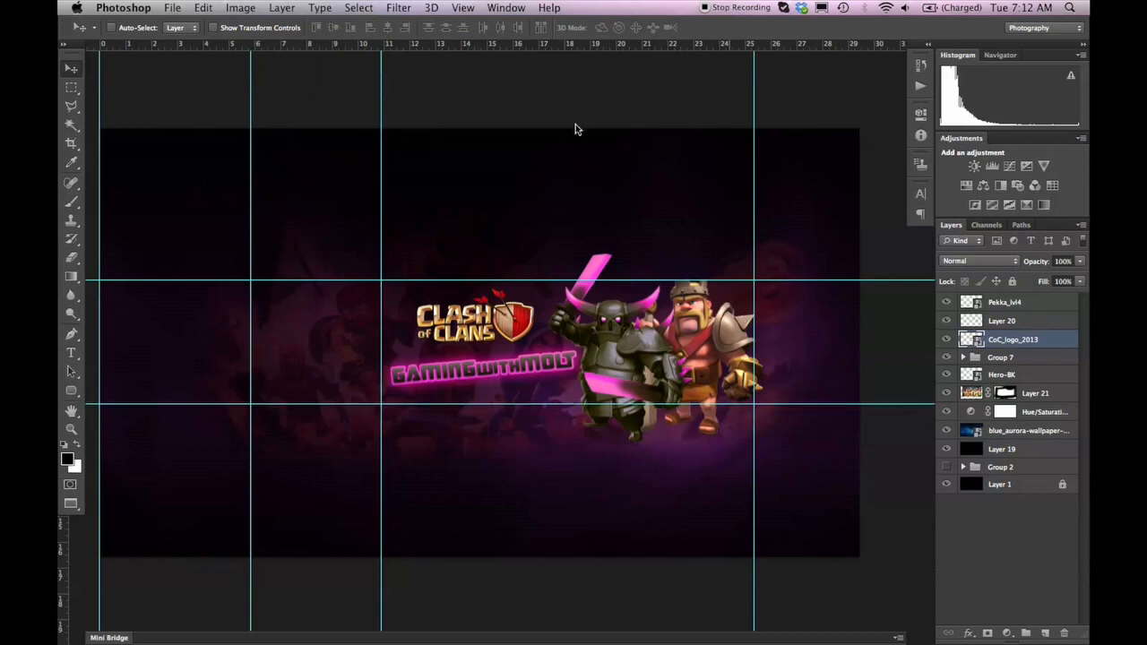
Step: Save the document in Photoshop format as cover_1.psd in the Molt_Gaming folder
key(super+shift+s)
text(cover)
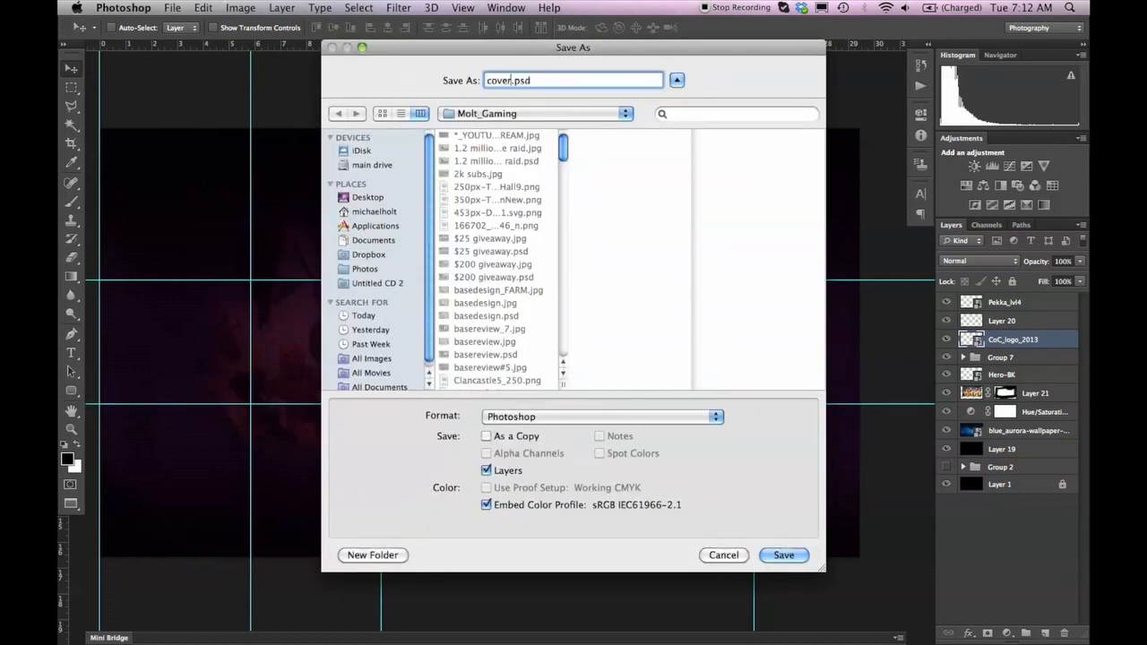
text(_1)
click(520, 419)
click(771, 440)
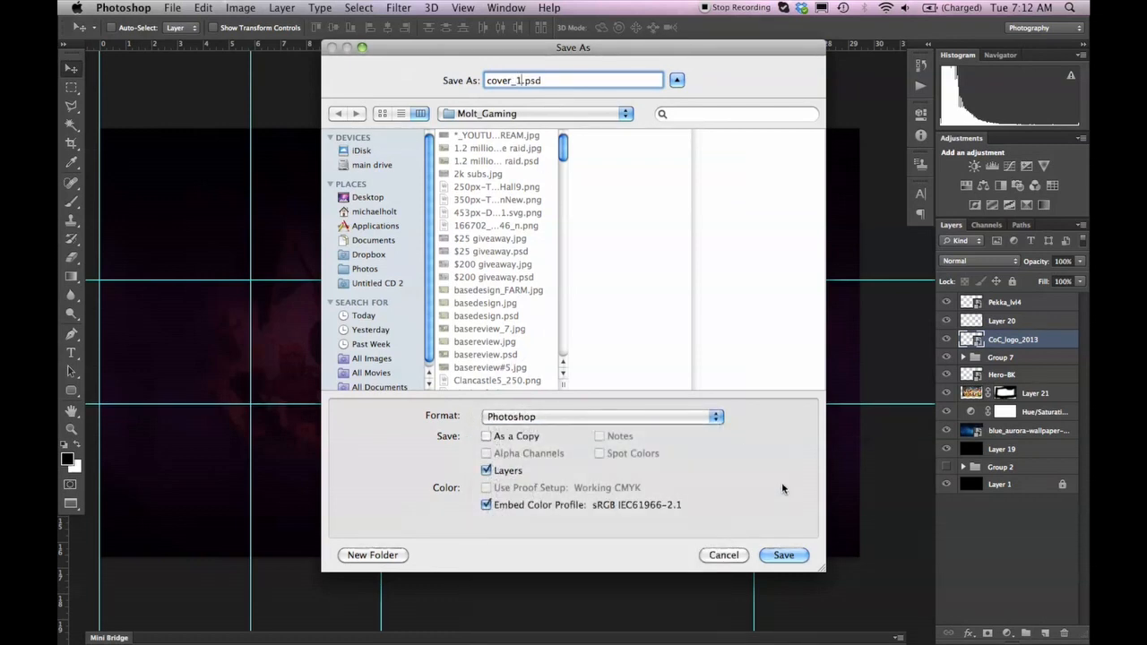
click(790, 557)
click(746, 267)
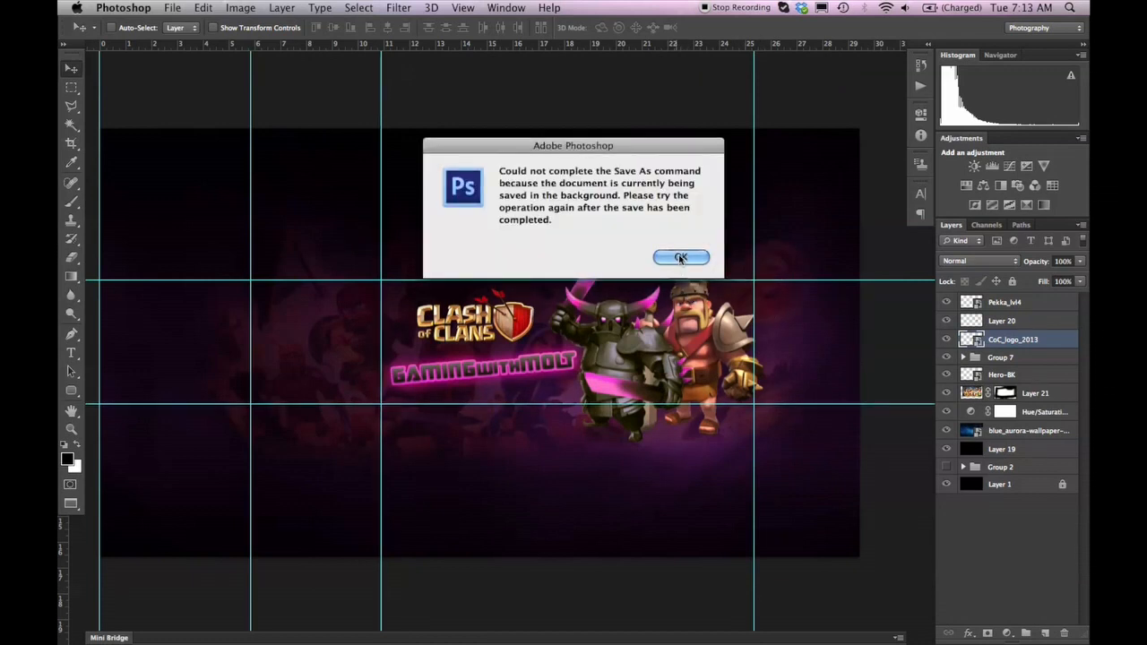
click(680, 258)
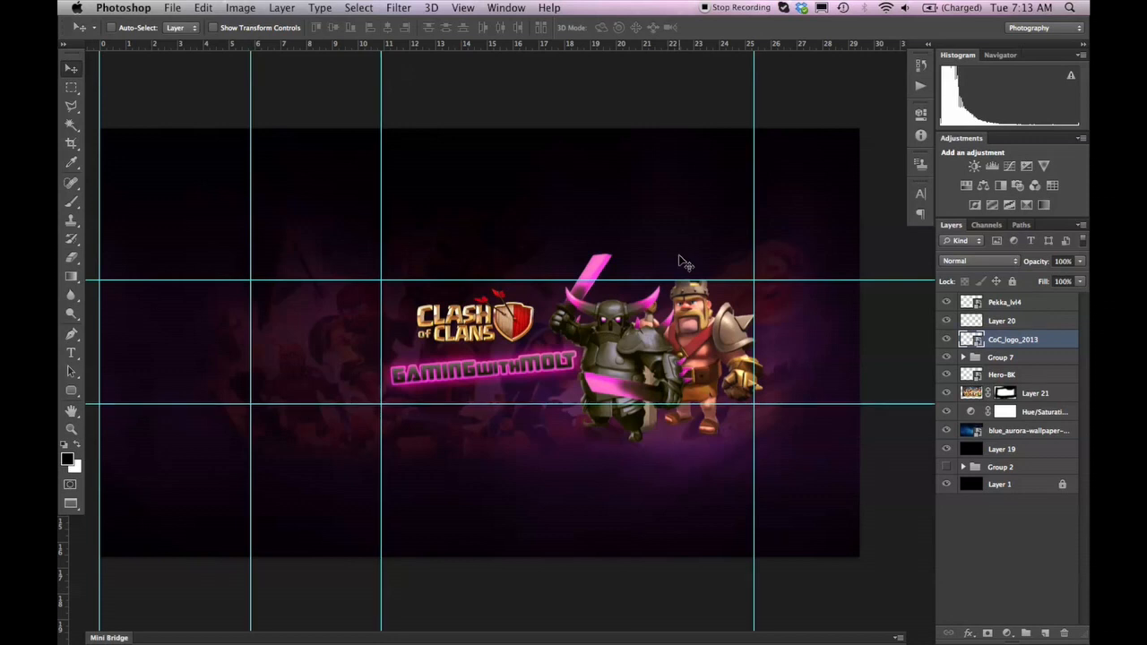
key(super+shift+s)
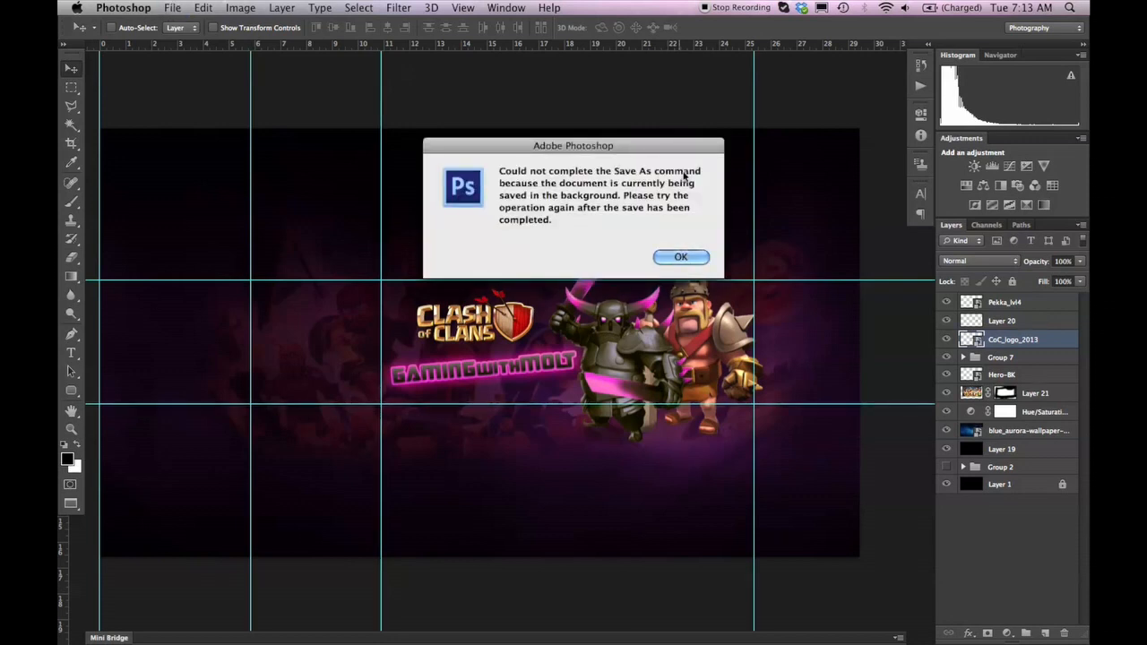
click(682, 257)
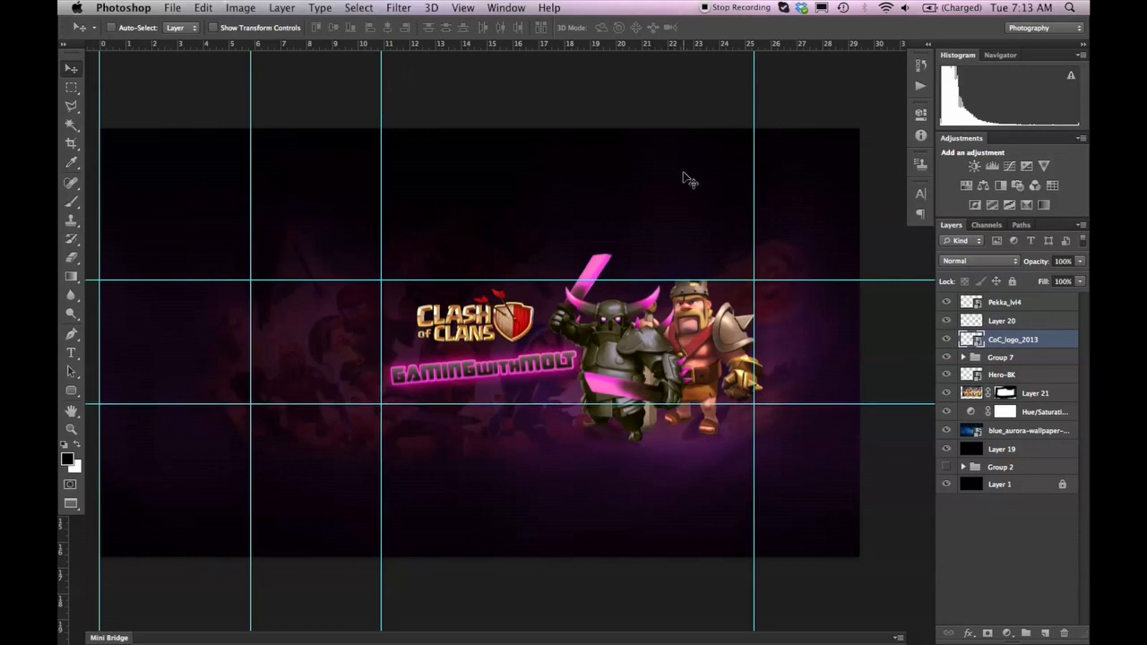
Step: Save a JPEG copy as cover_1.jpg with quality 9 (High) and the Baseline ("Standard") format option
key(super+shift+s)
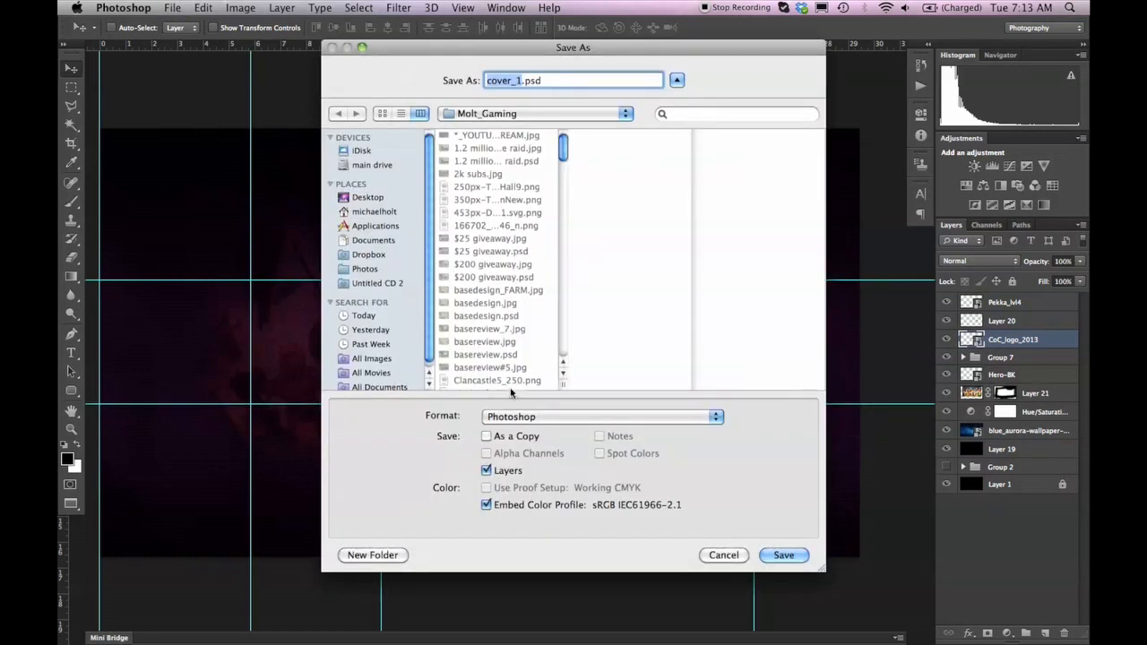
click(525, 418)
click(498, 507)
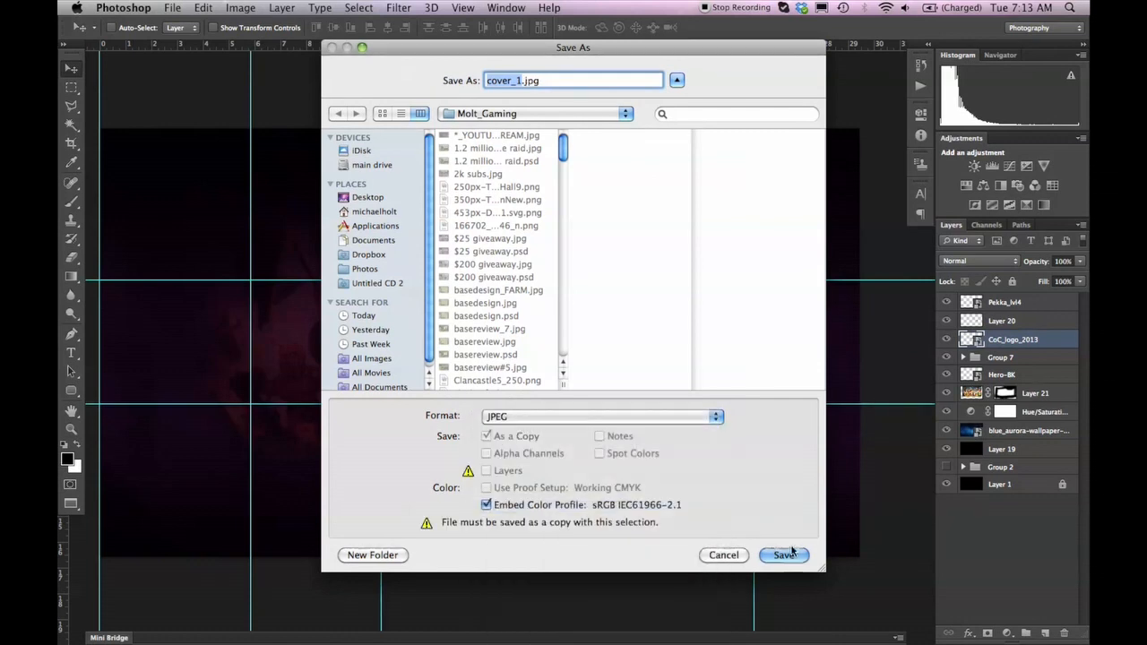
click(782, 622)
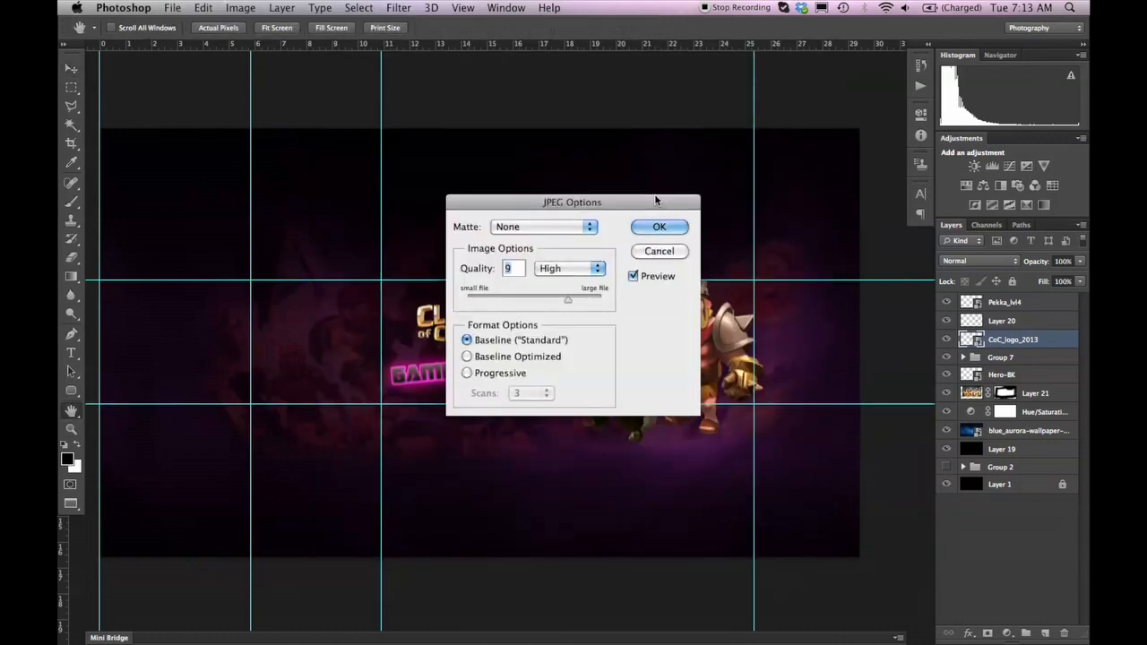
click(660, 227)
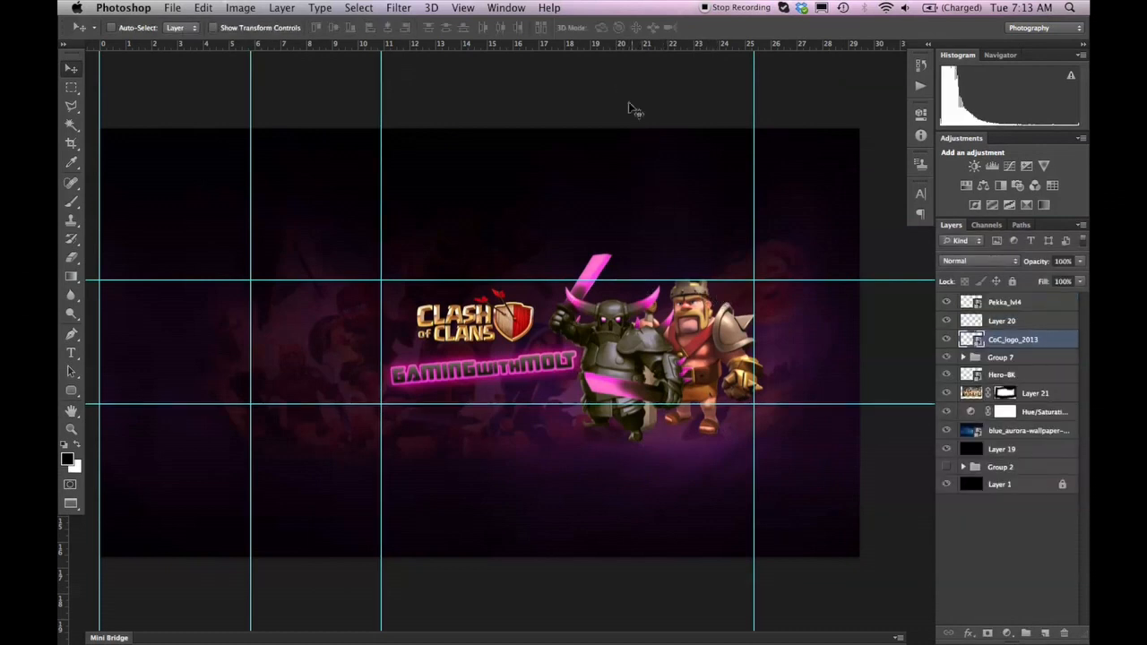
Step: Leave full-screen mode, widen the Photoshop window and shift it to uncover the browser behind it
key(f)
key(f)
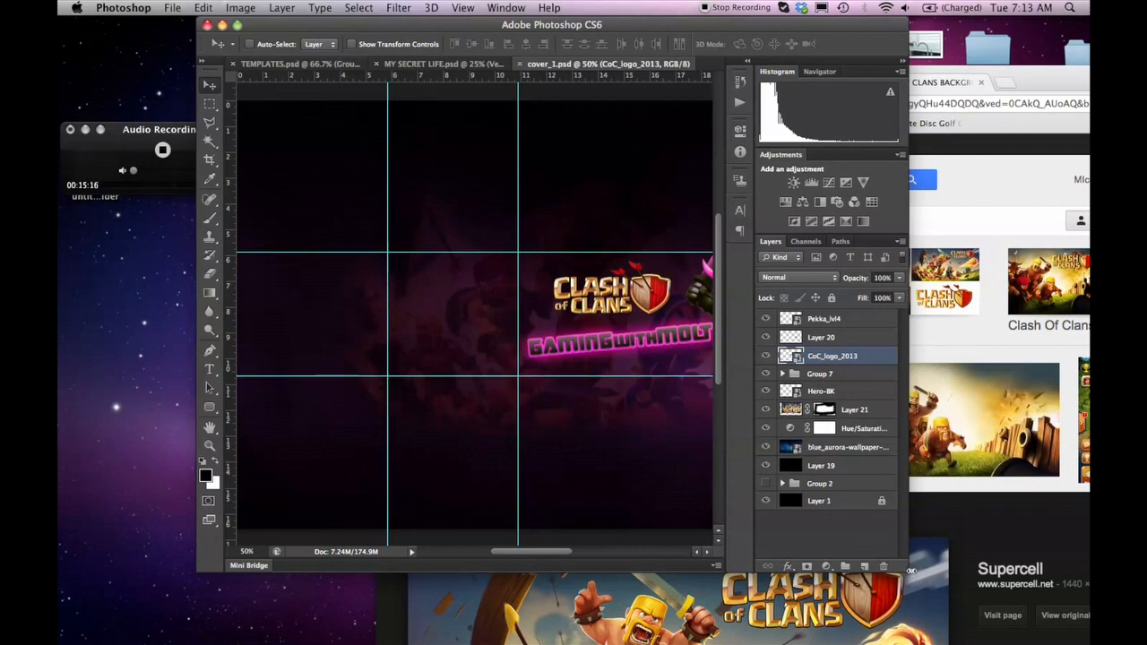
drag(929, 575, 1088, 575)
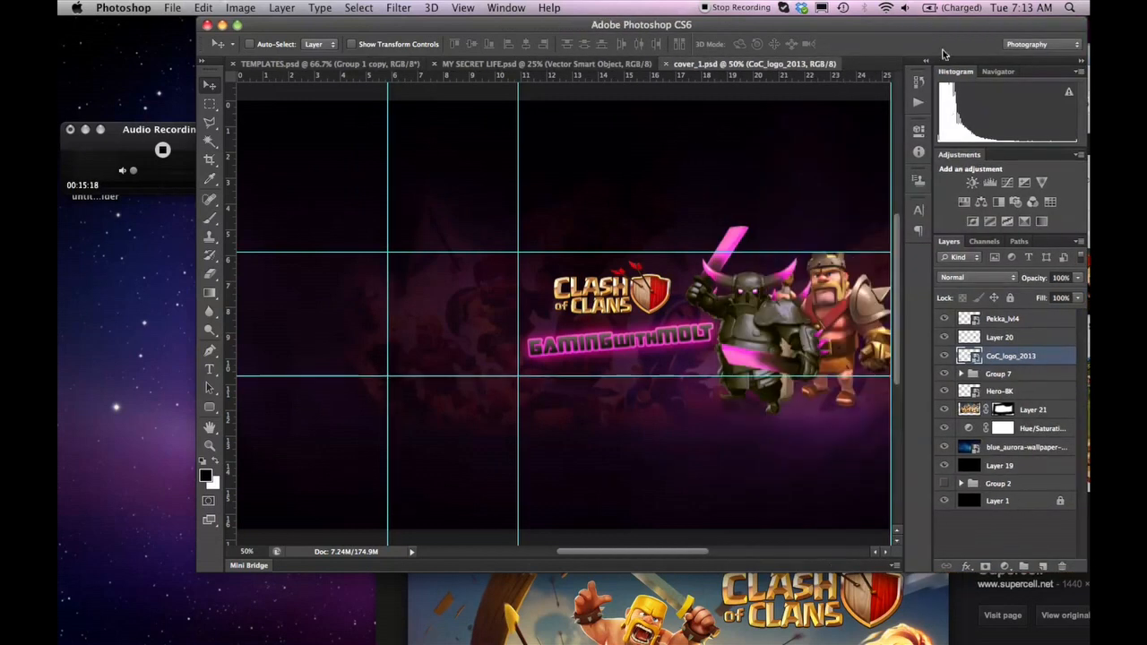
drag(927, 26, 712, 50)
Step: Switch to Chrome, put its window out of the way and return to Photoshop
click(1071, 73)
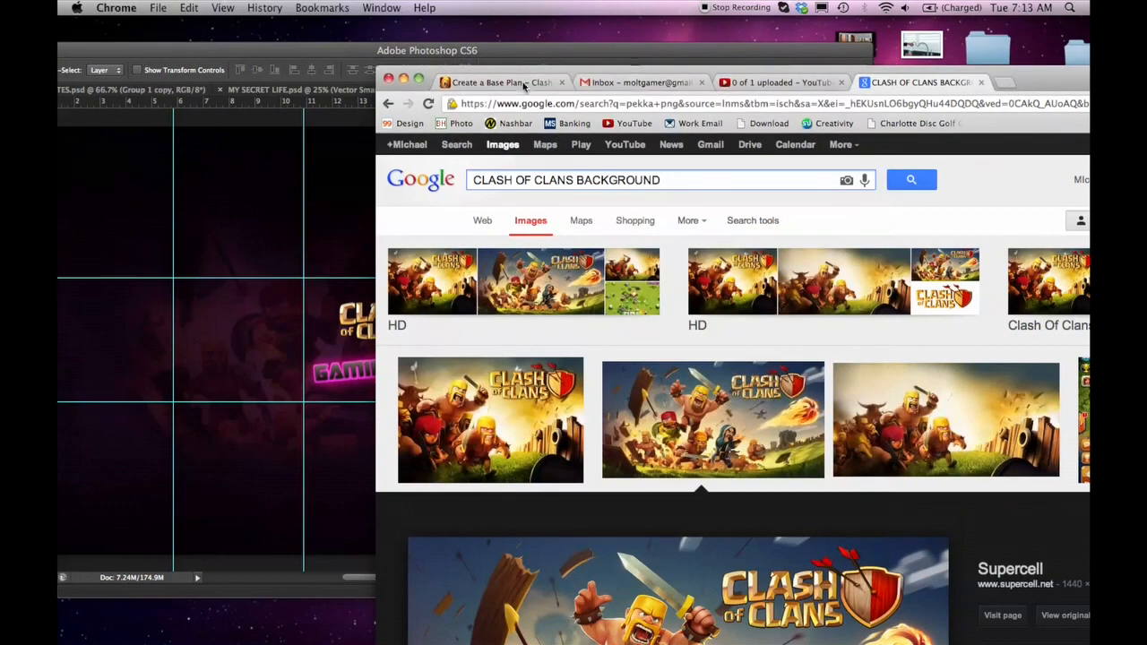
click(403, 79)
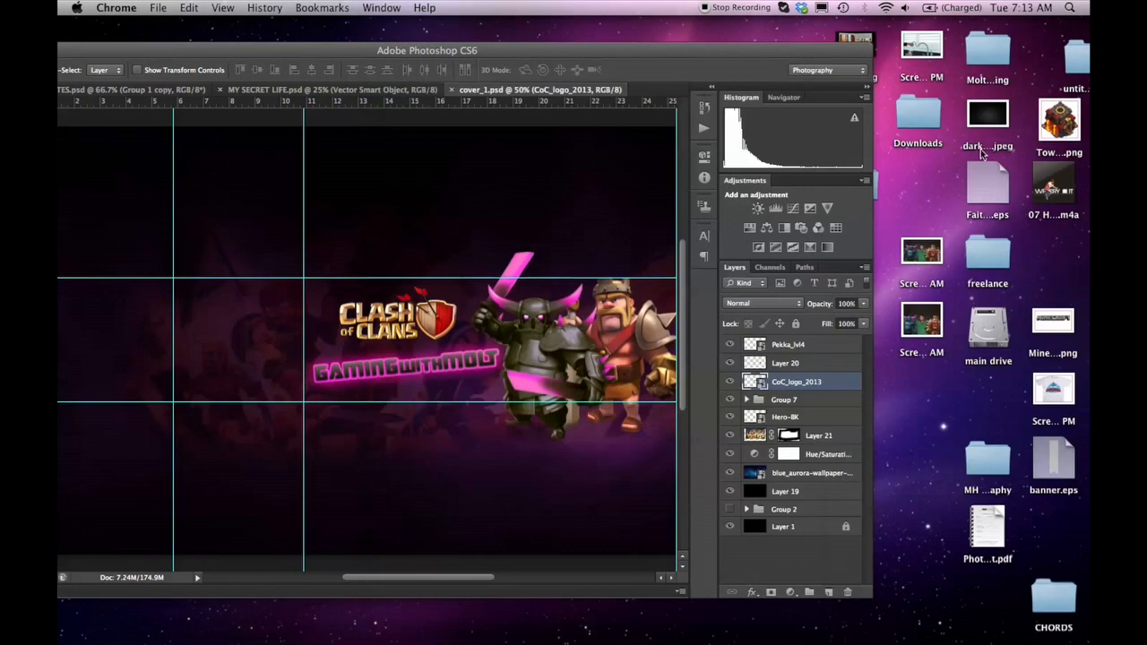
click(908, 168)
click(846, 58)
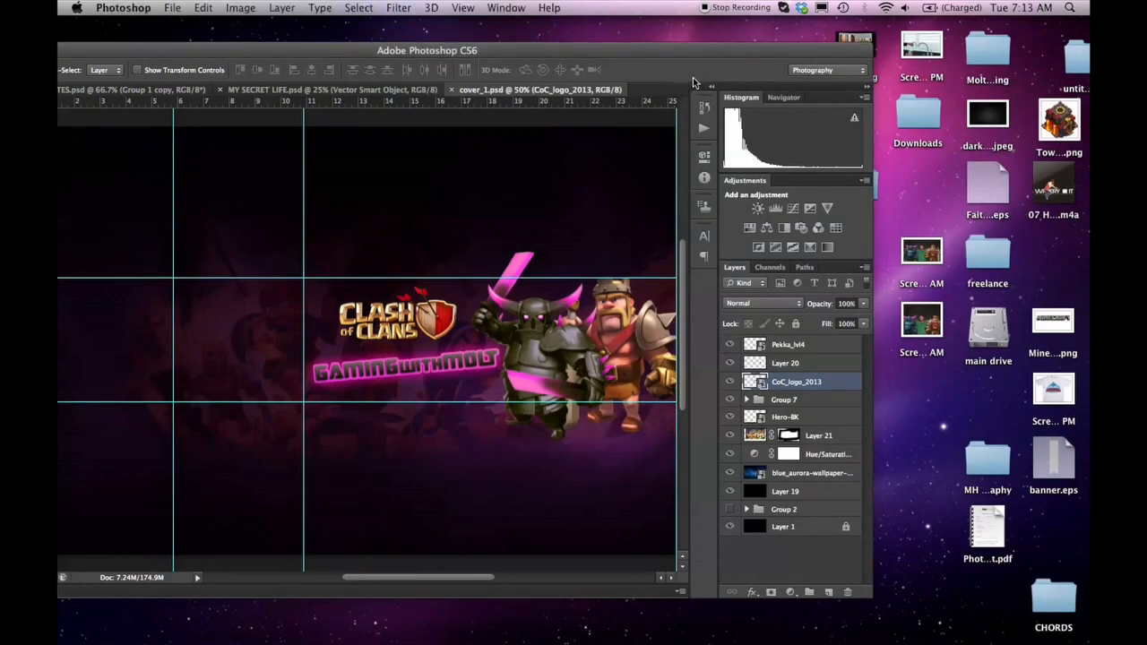
Step: Resize the Photoshop window to preview only the banner strip between the horizontal guides, then clear the window from the desktop
drag(716, 45, 704, 139)
drag(835, 110, 782, 21)
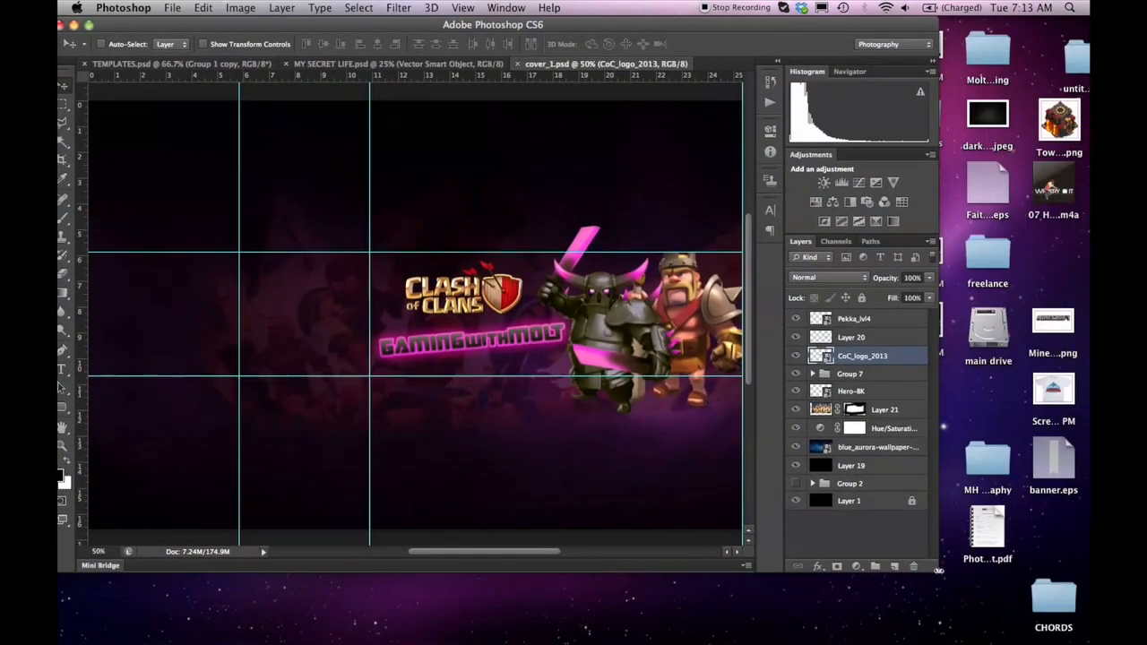
drag(997, 585, 1080, 342)
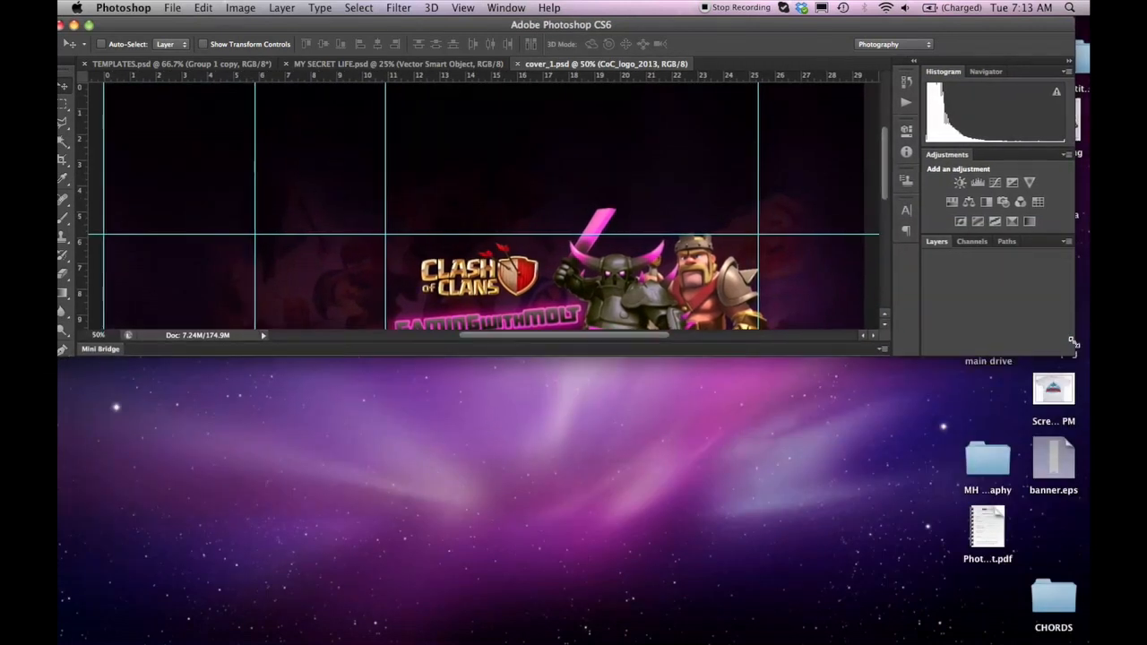
scroll(865, 279, down, 5)
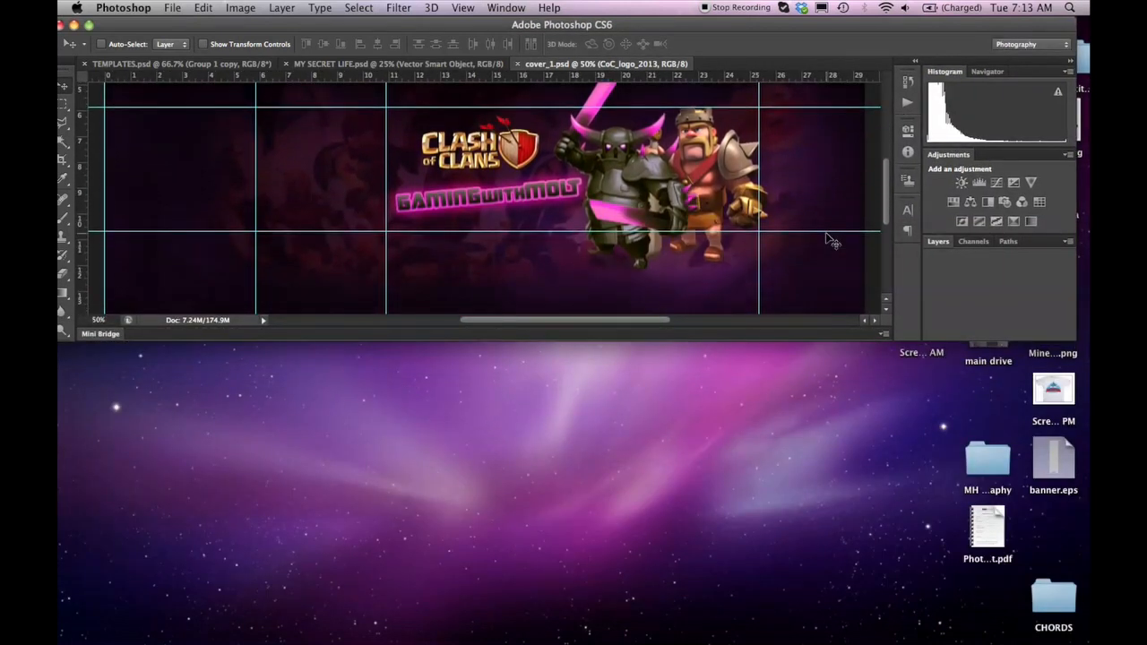
scroll(833, 240, down, 1)
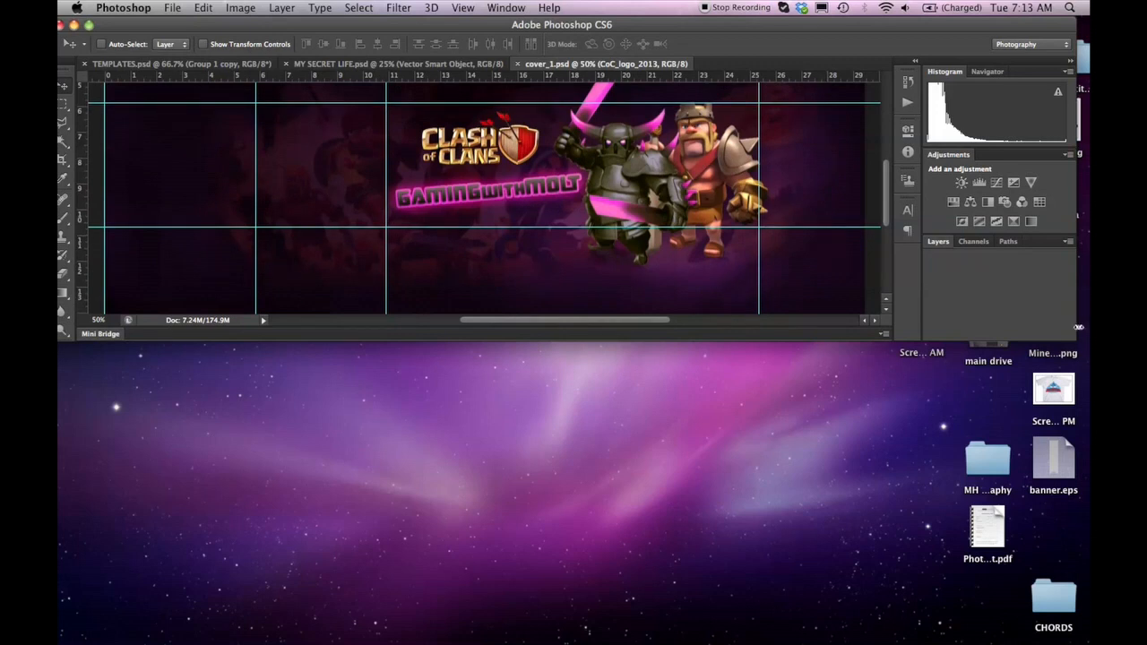
drag(1075, 332, 1072, 255)
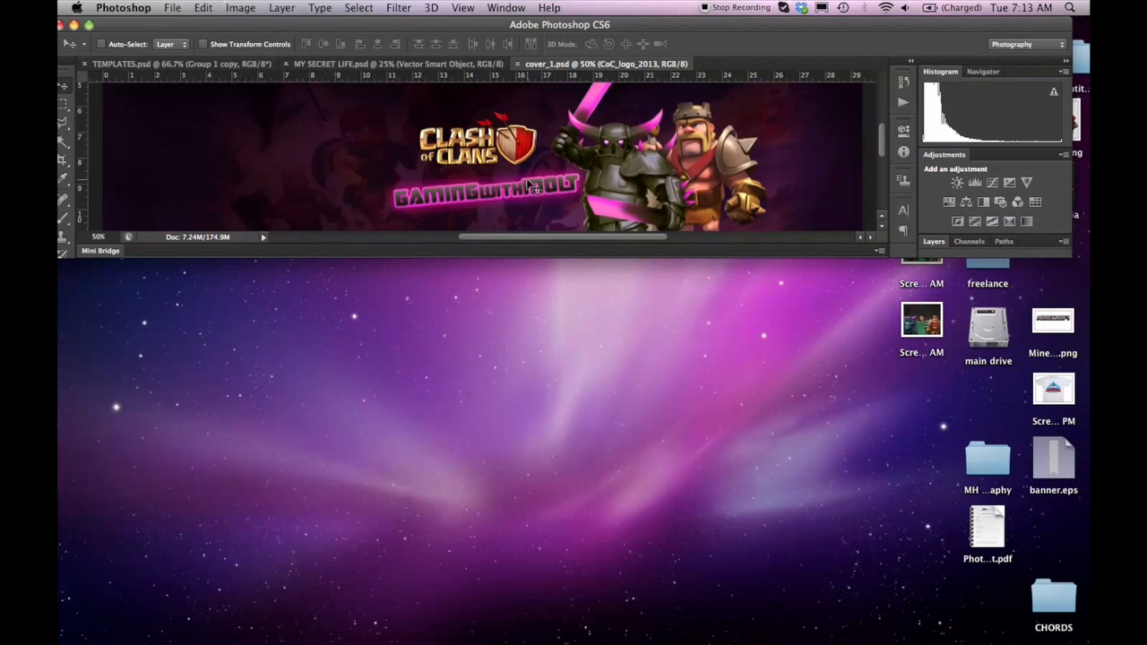
drag(1072, 261, 1040, 293)
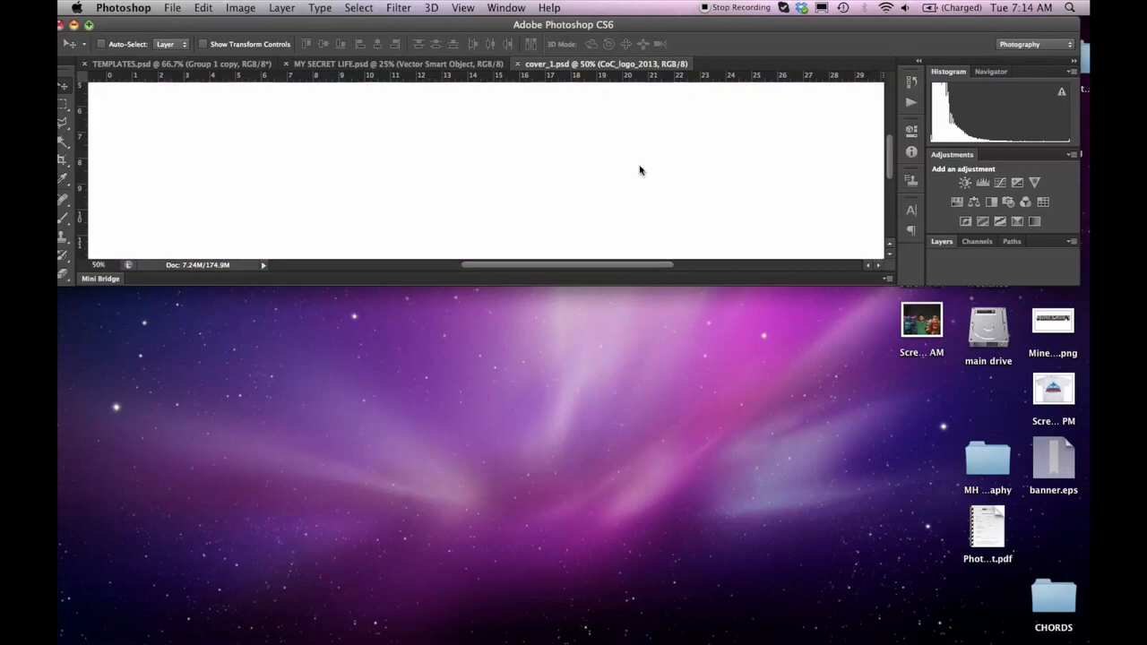
click(60, 25)
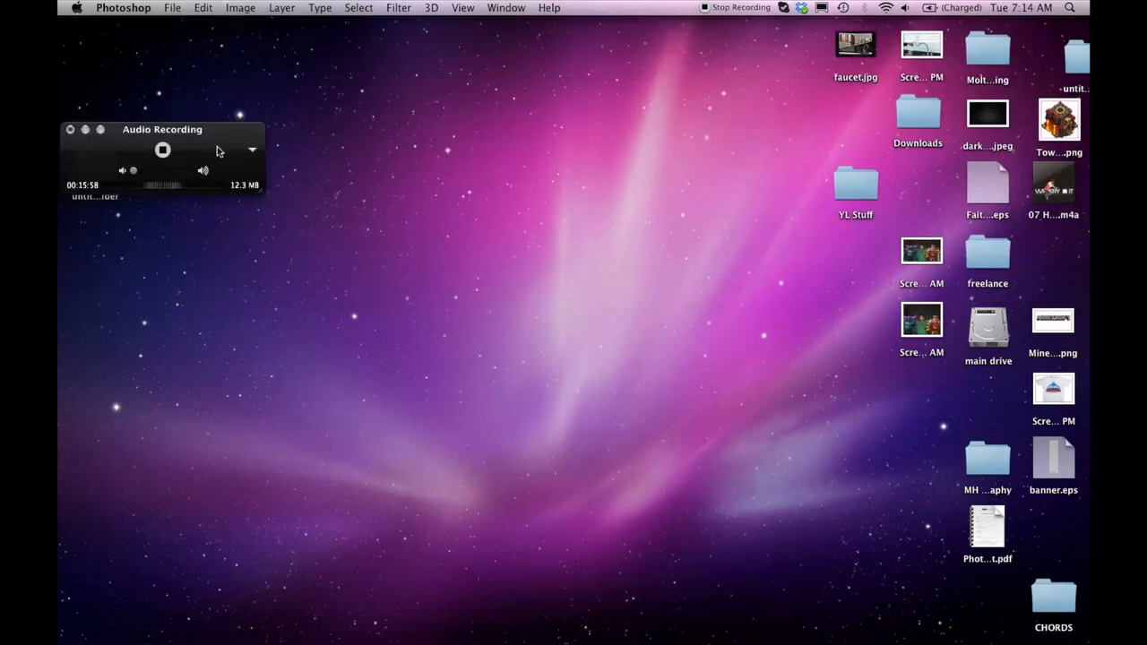
drag(207, 138, 568, 72)
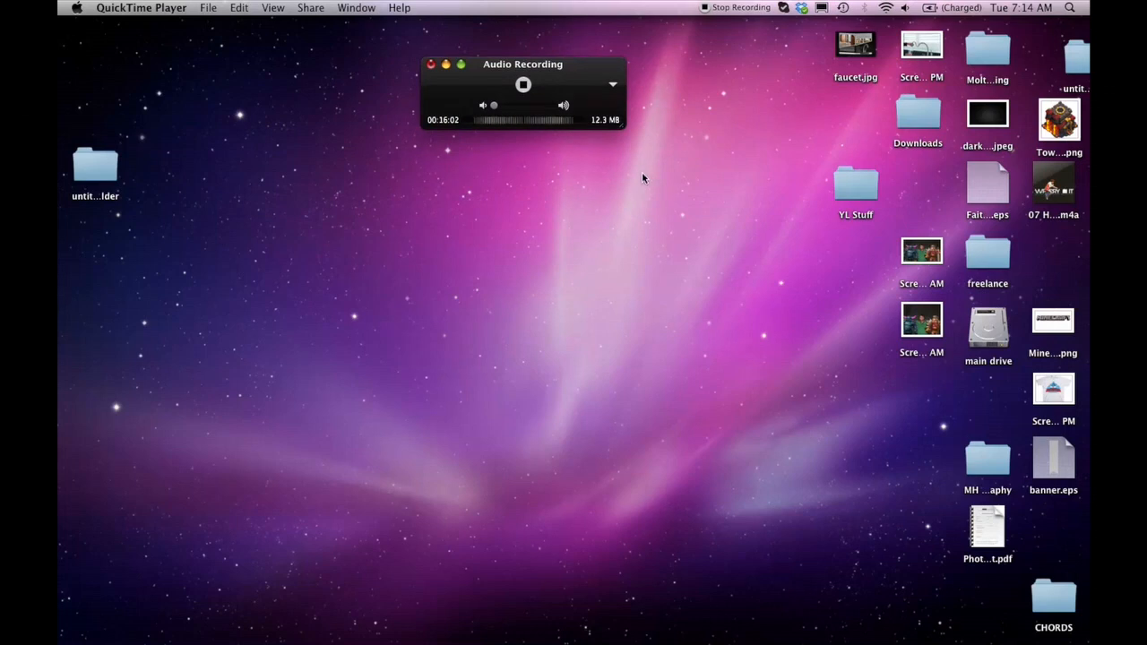
mouse_move(1073, 626)
drag(588, 74, 240, 72)
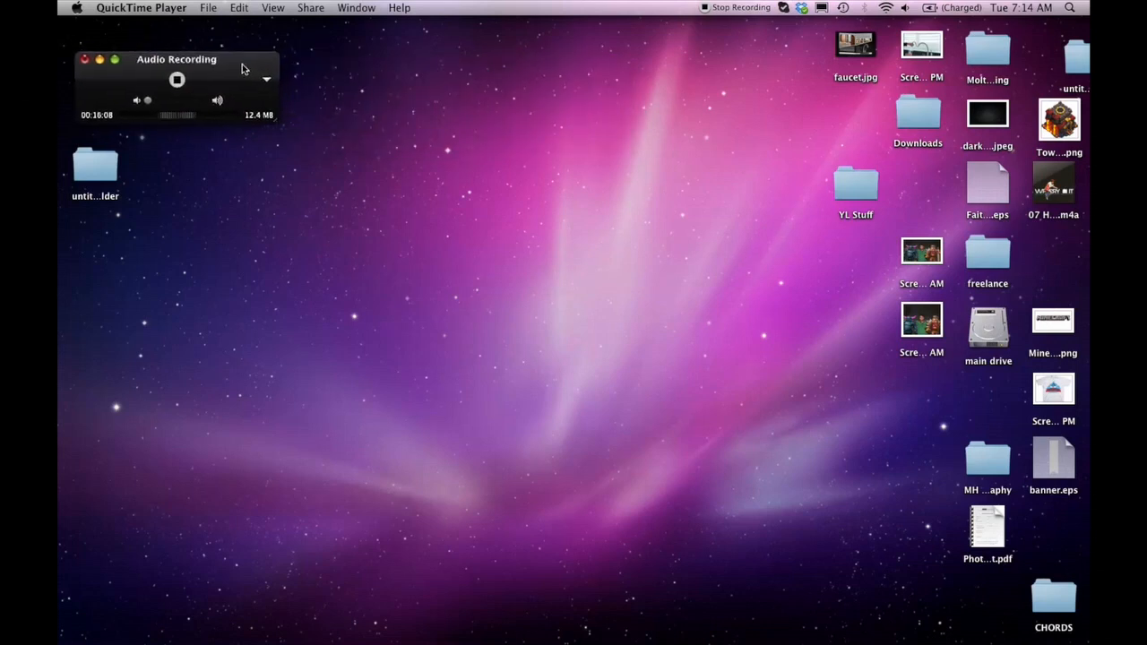